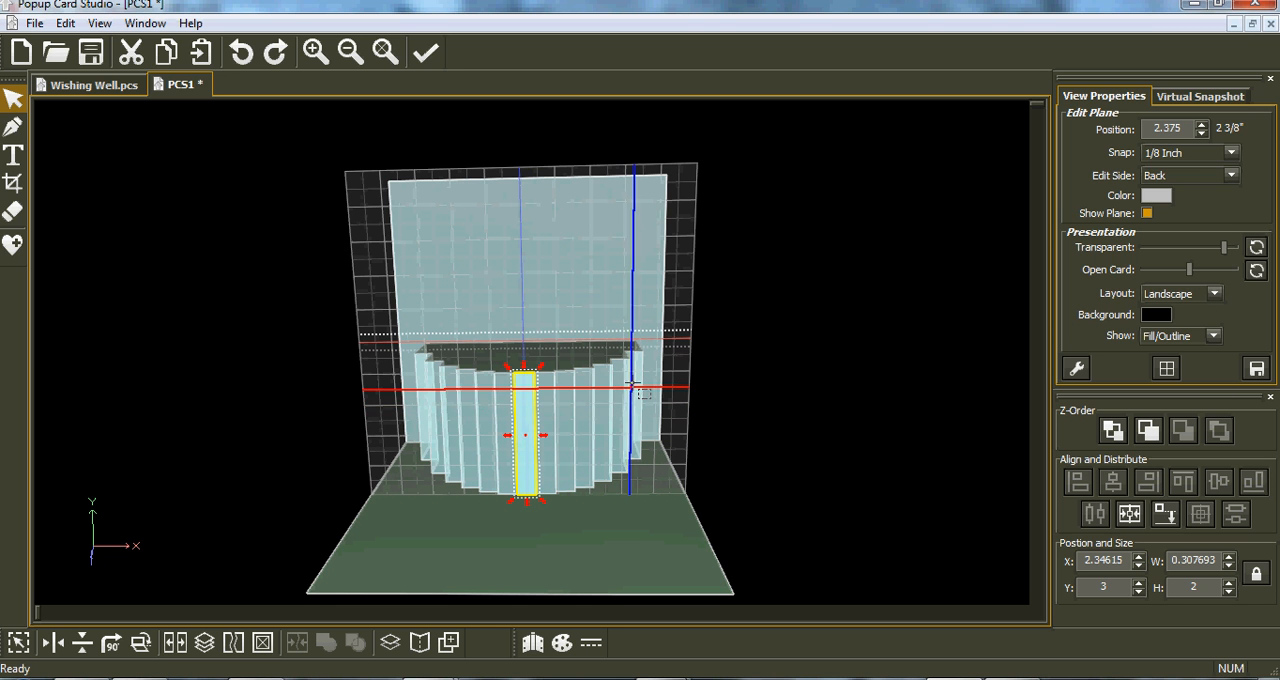
- Copy the middle front strip of the pop-up and paste it in place into the empty Make The Cut project
left_click(168, 54)
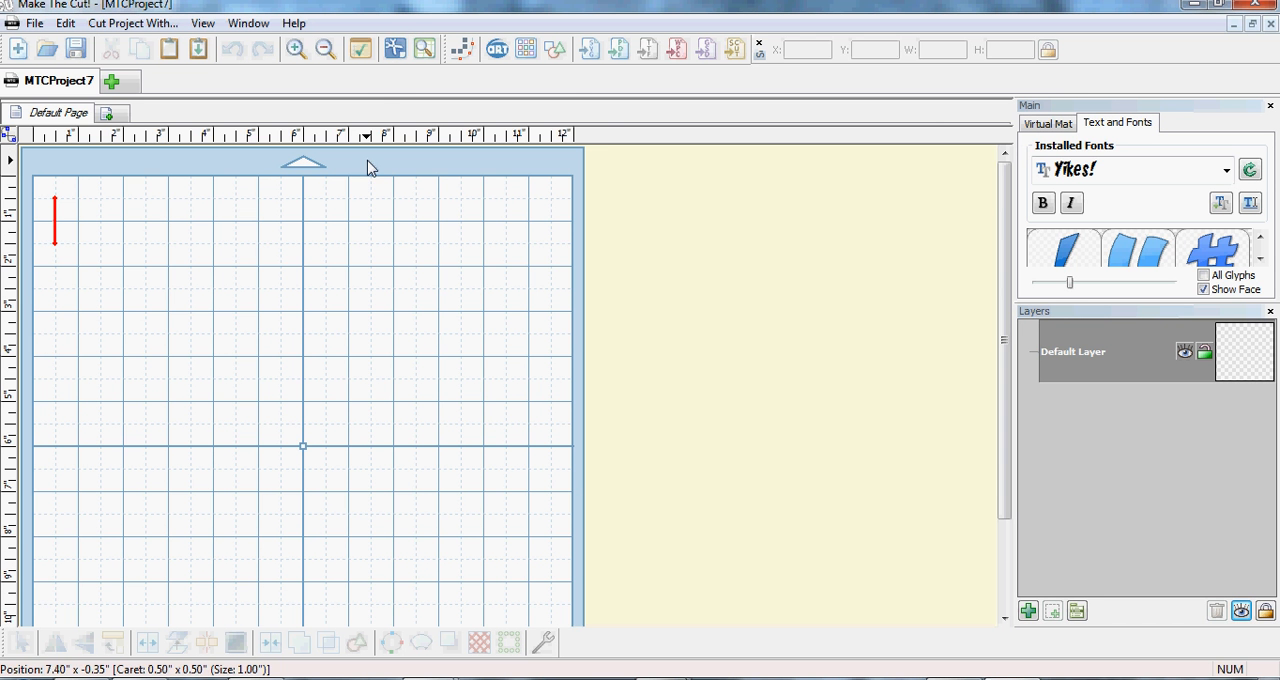
left_click(199, 50)
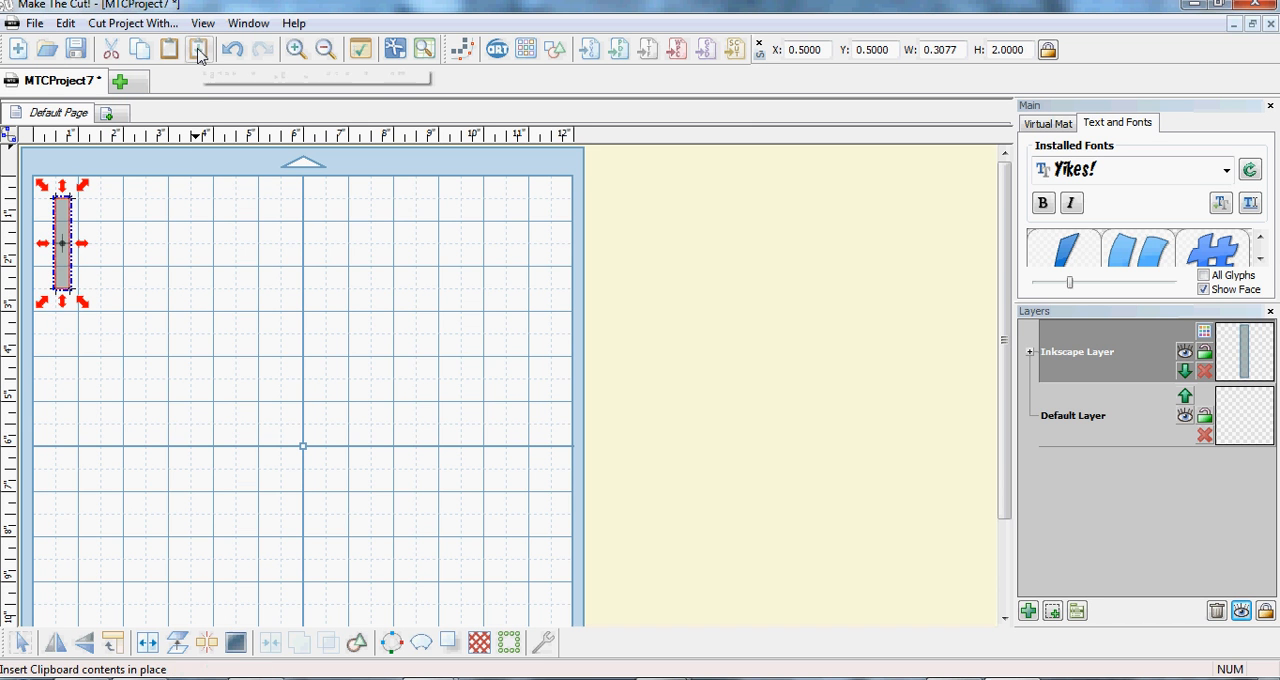
left_click(65, 22)
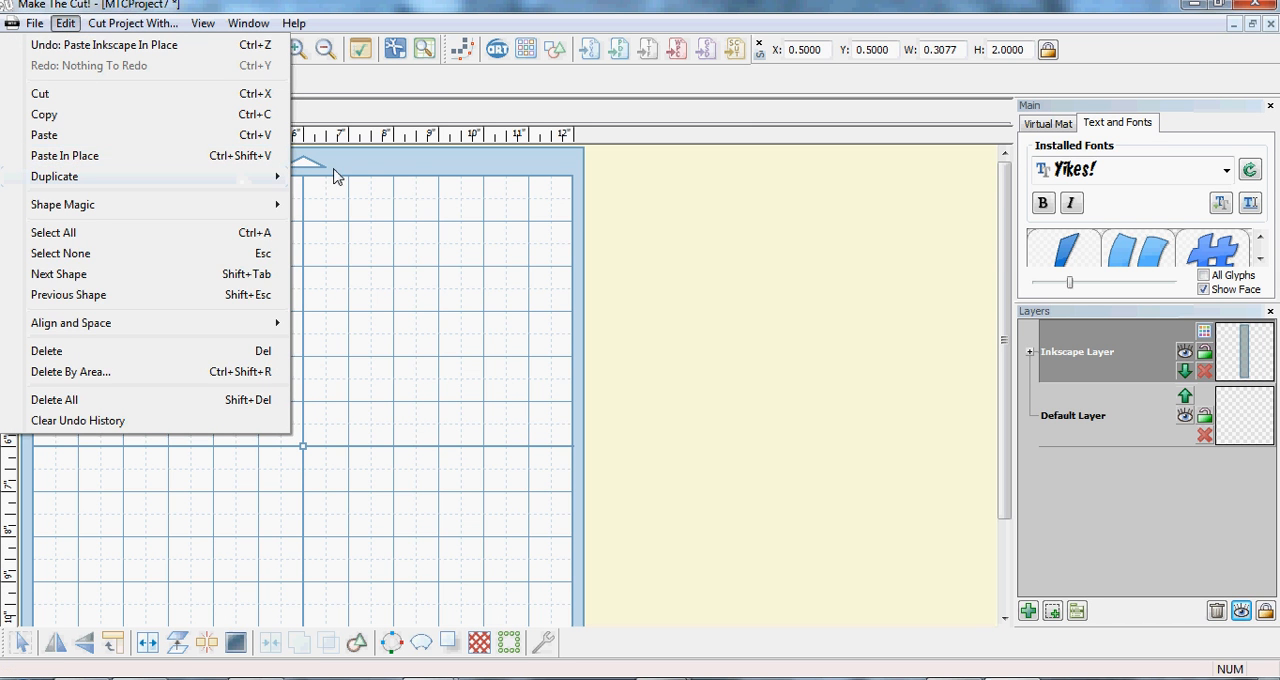
left_click(350, 216)
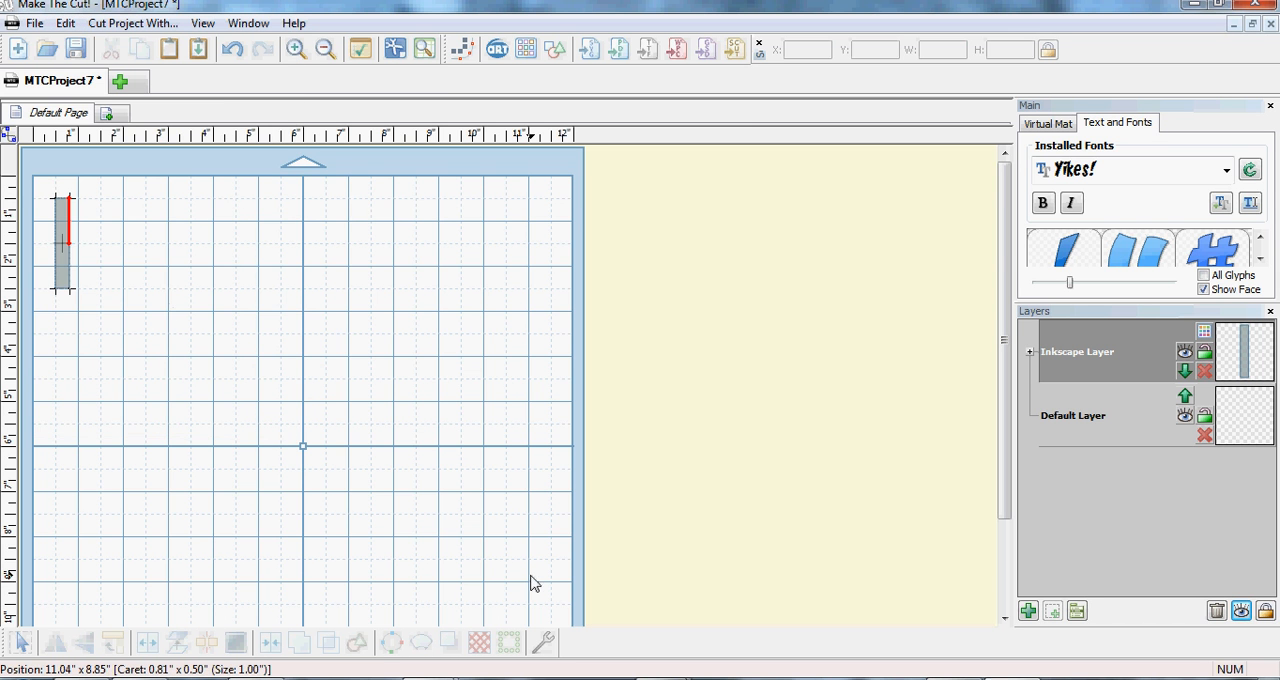
- Copy the pop-up's stepped top panel from Popup Card Studio, paste it into Make The Cut, and place it at about X 6.37, Y 0.60
left_click(957, 678)
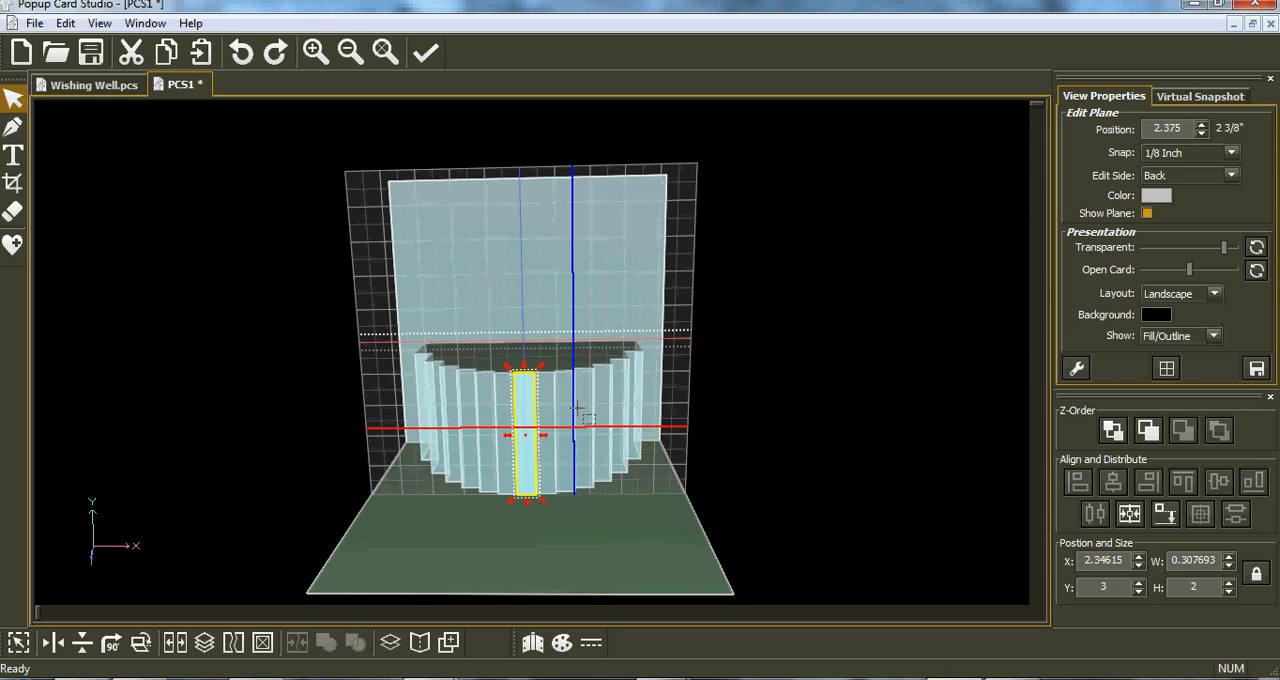
left_click(565, 359)
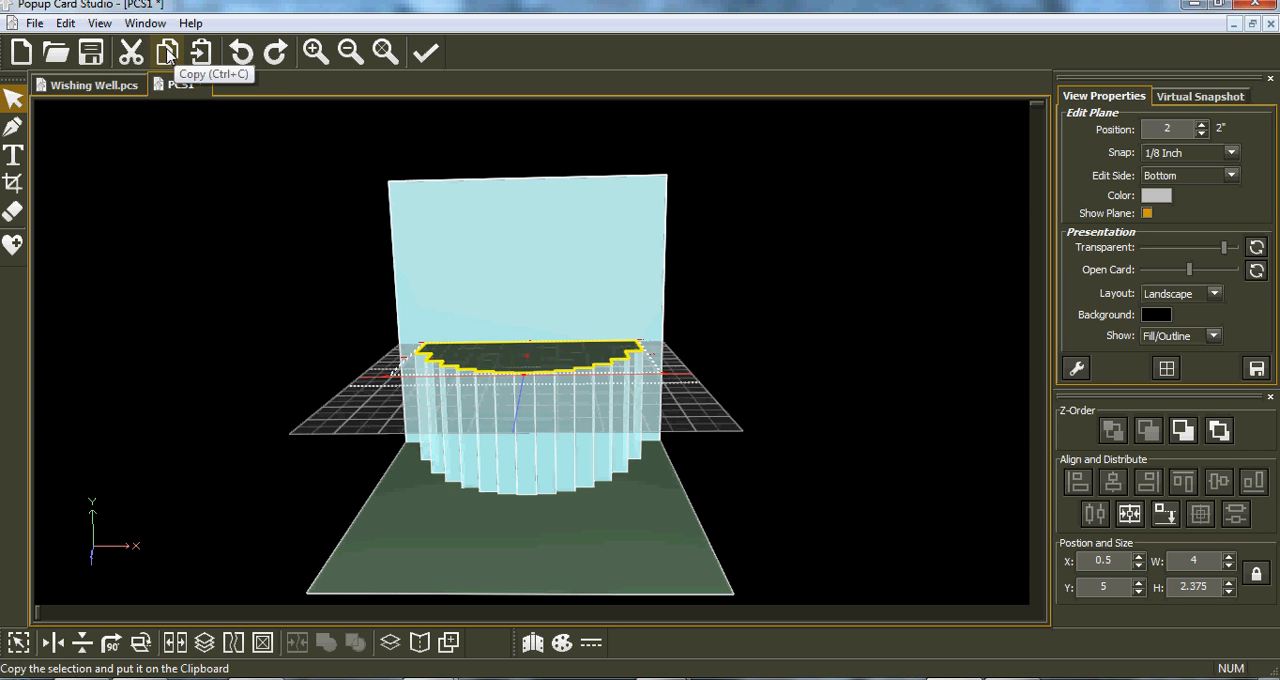
left_click(168, 52)
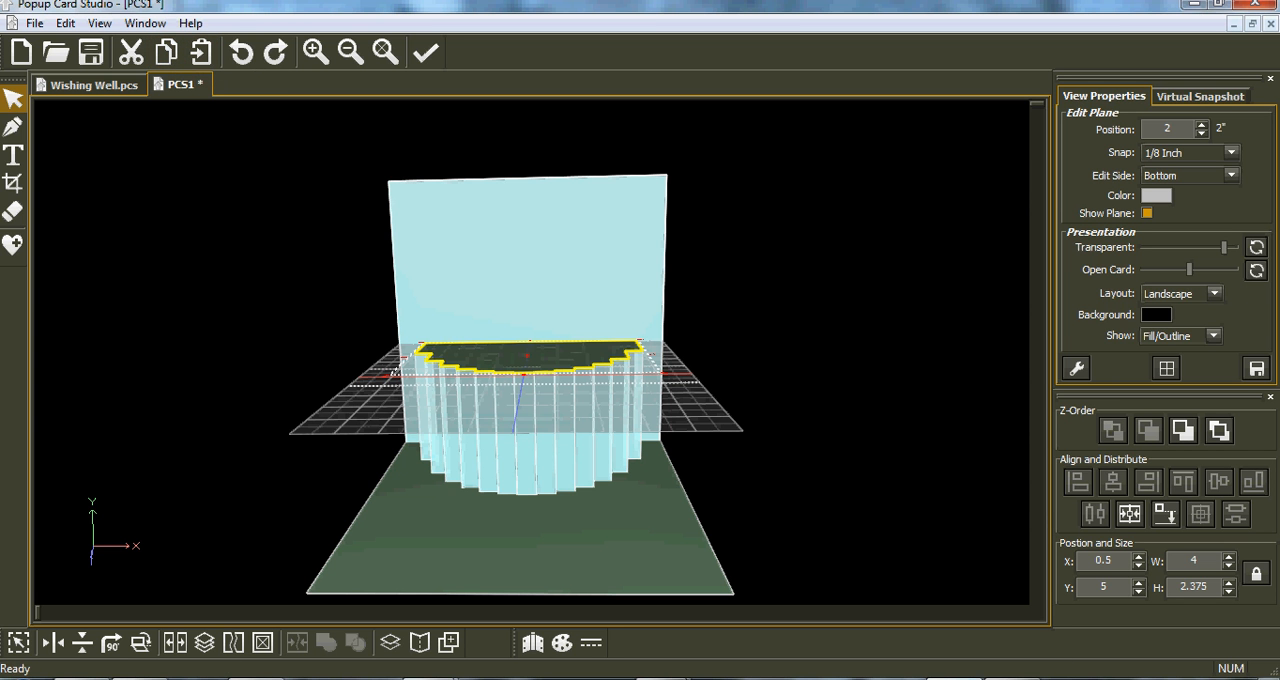
key("alt+Tab")
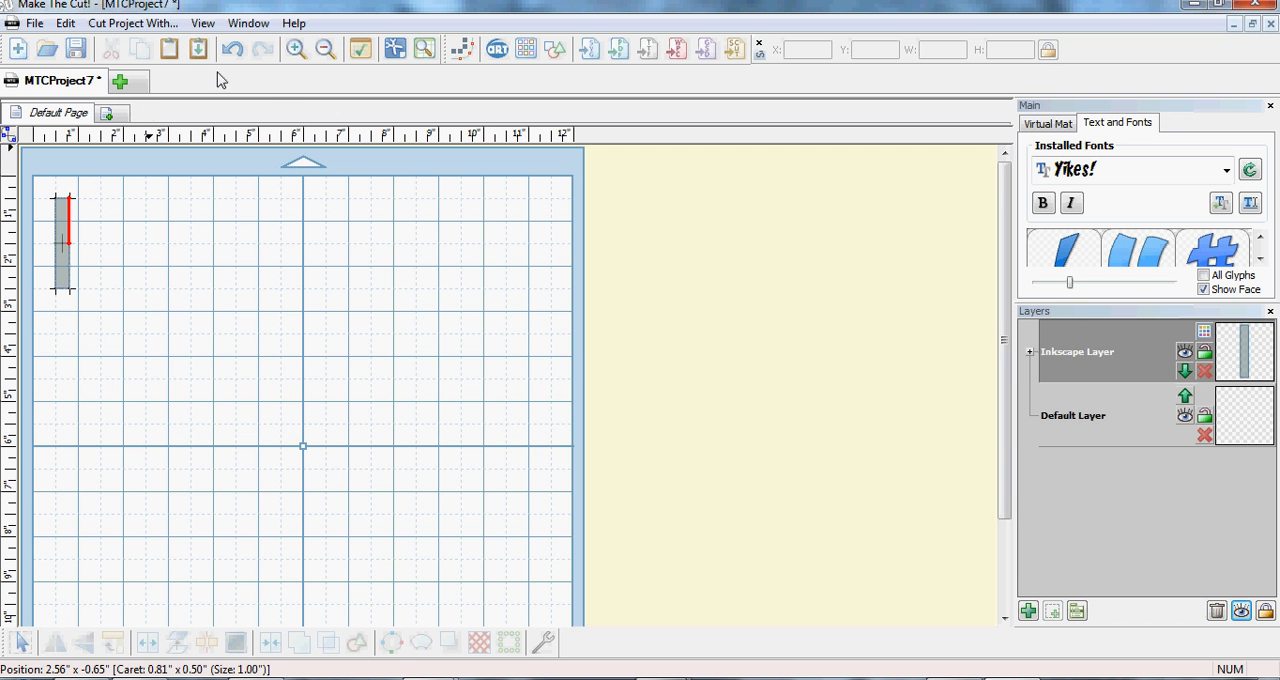
left_click(198, 48)
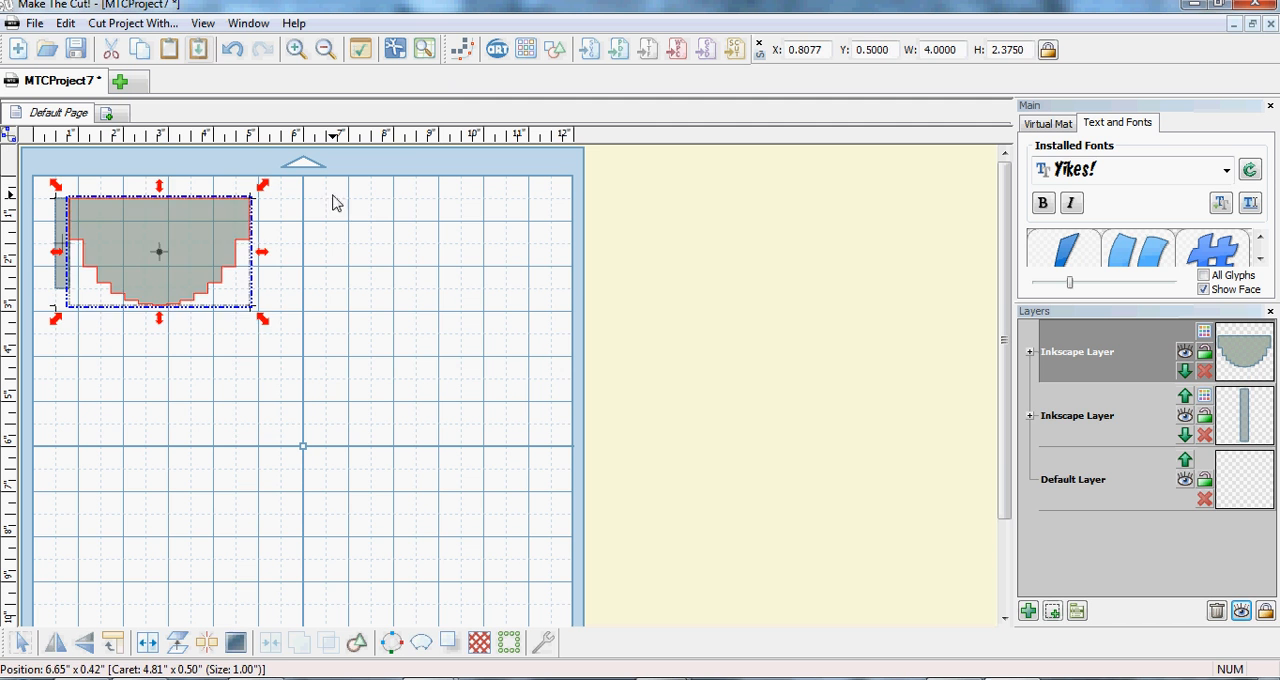
left_click_drag(207, 250, 455, 248)
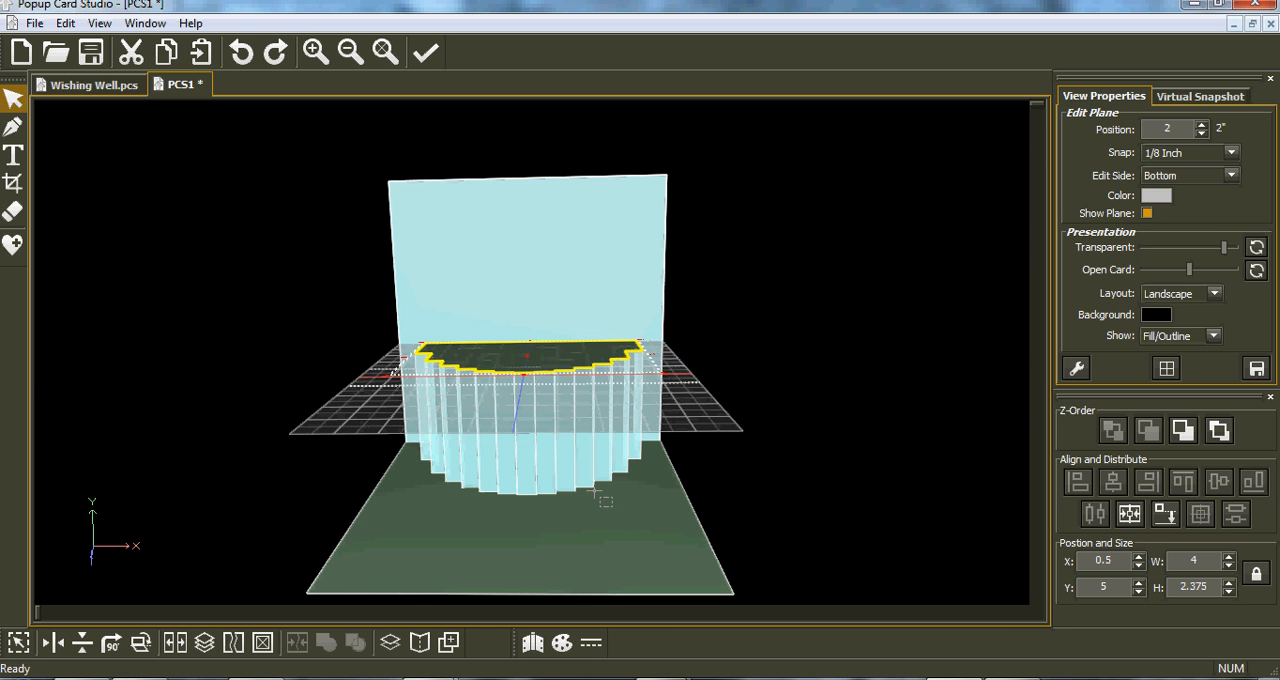
- Export the project rendering as an SVG file named cake
left_click(34, 23)
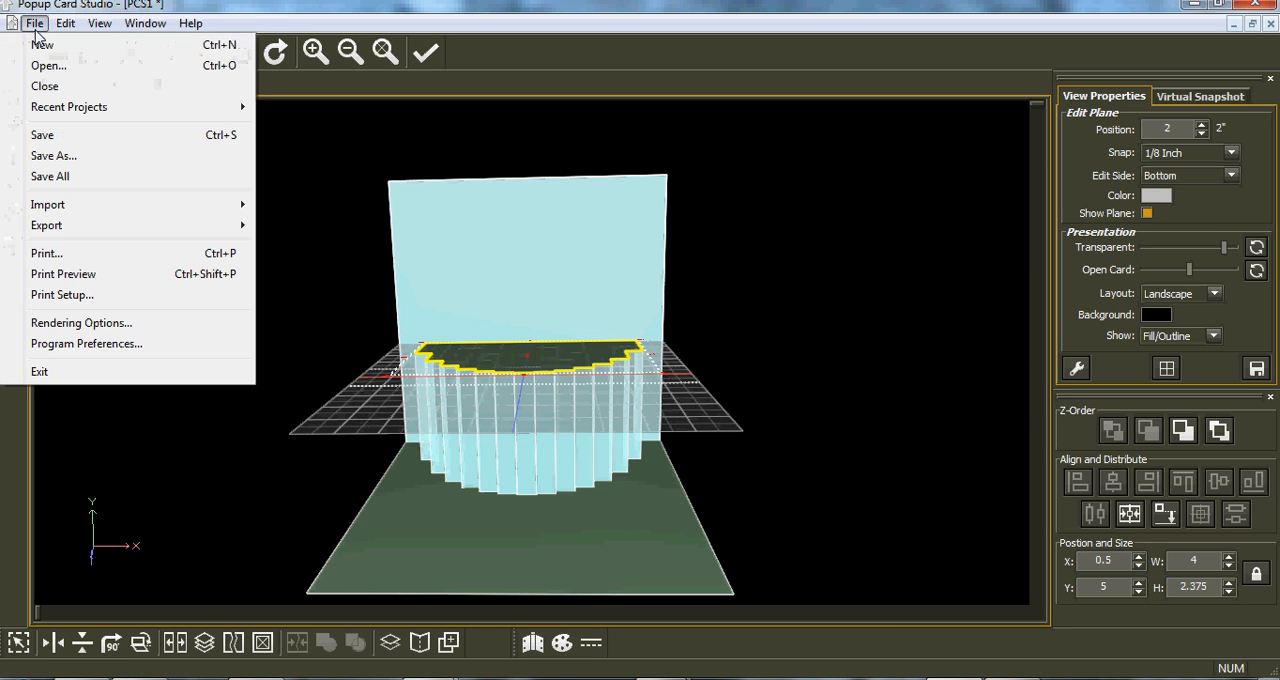
mouse_move(77, 226)
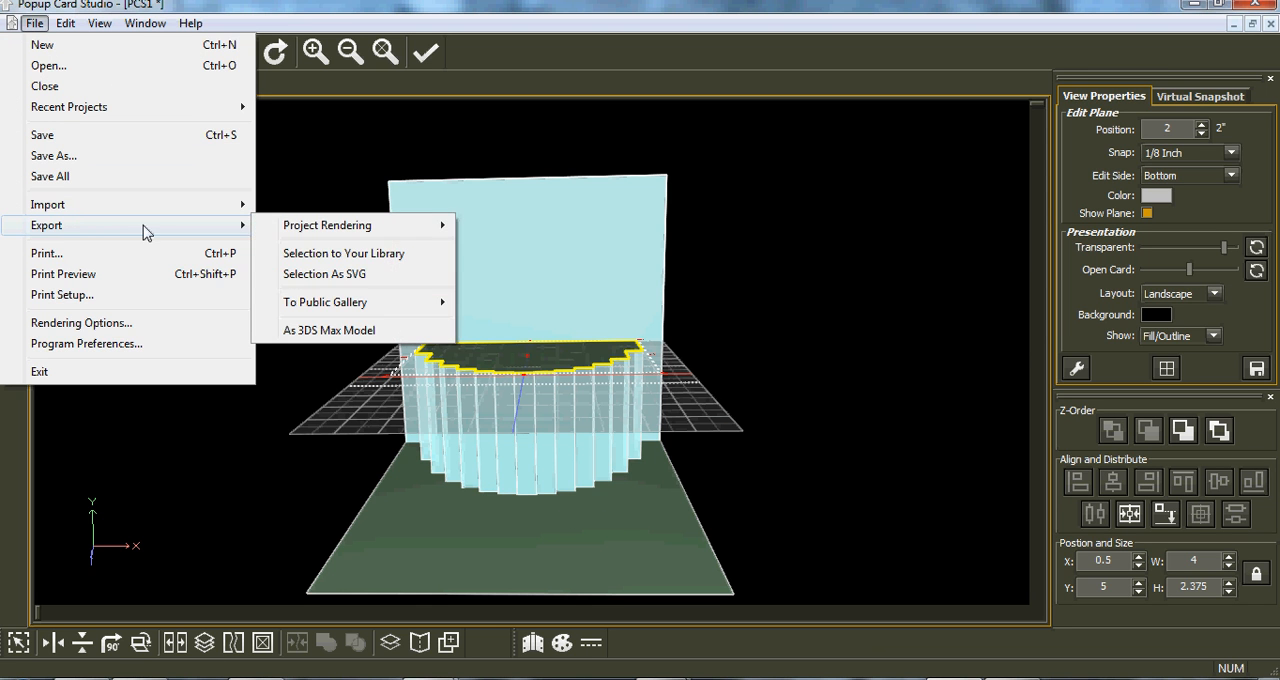
mouse_move(294, 232)
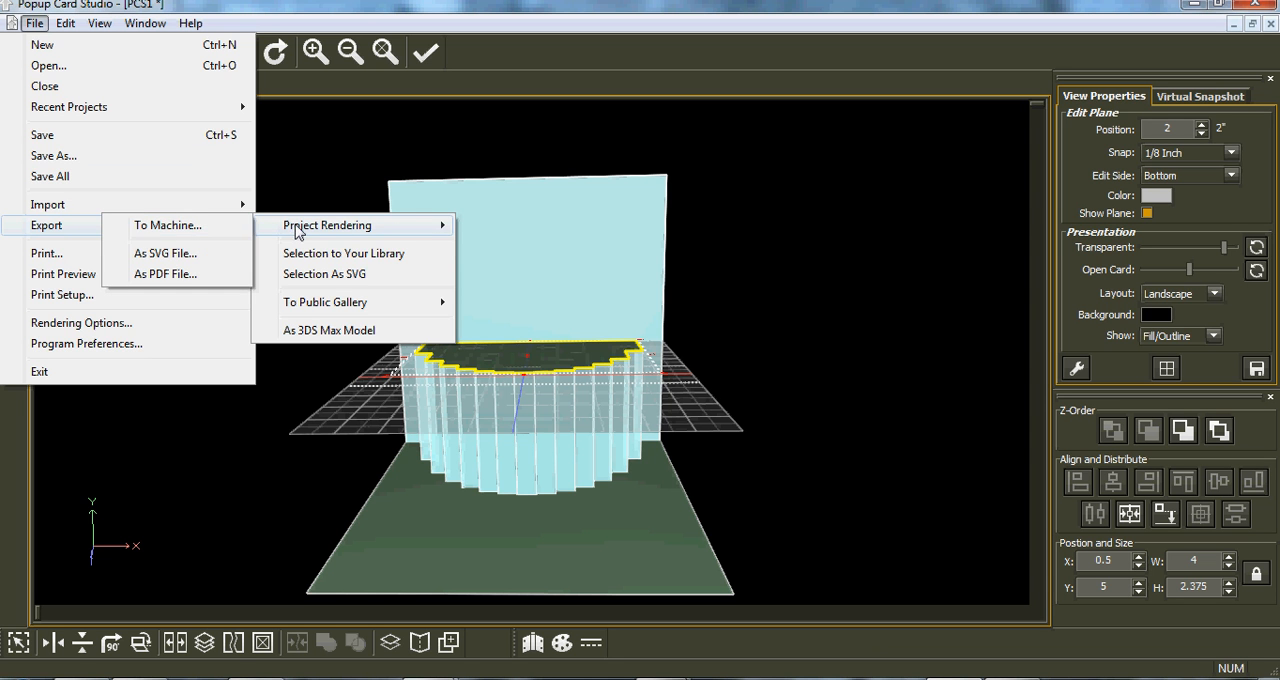
left_click(179, 256)
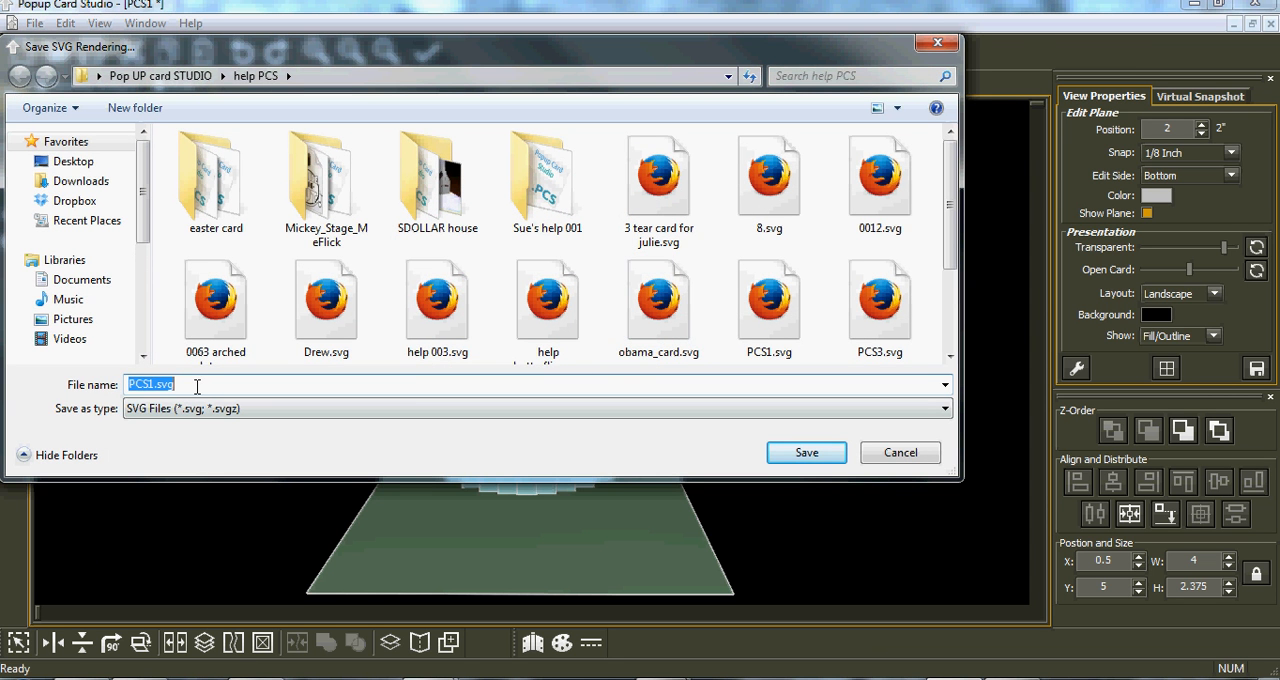
type("cake")
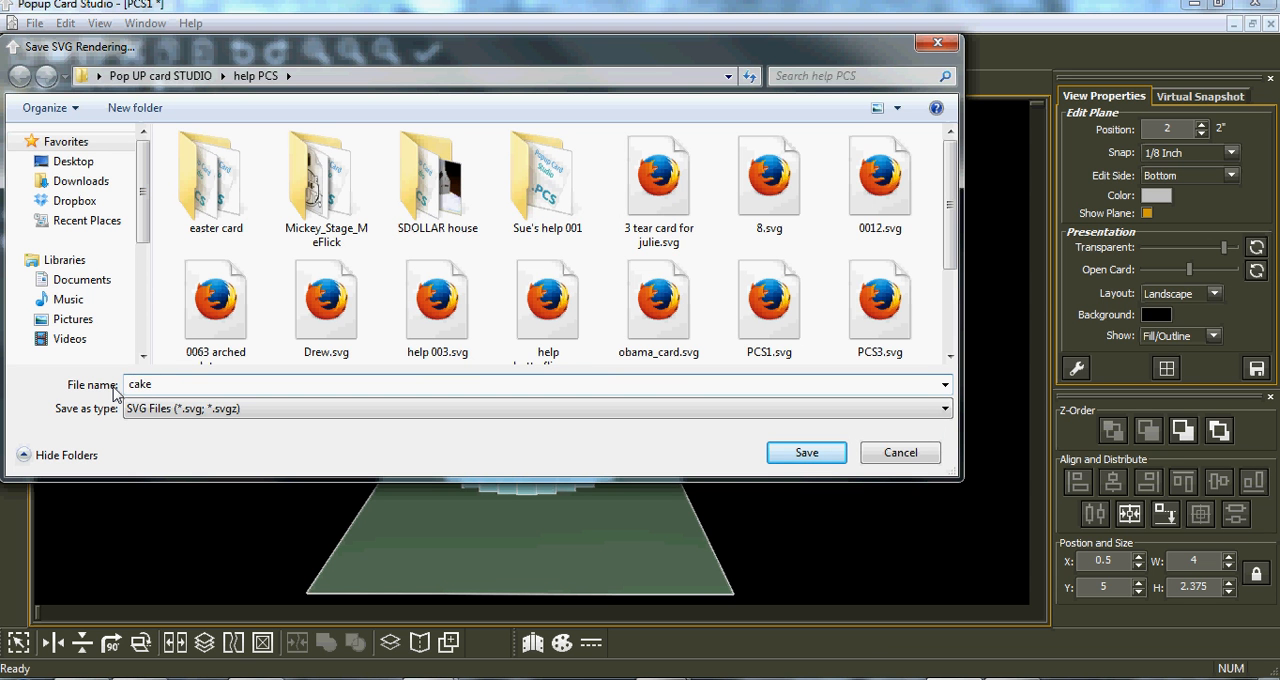
left_click(780, 455)
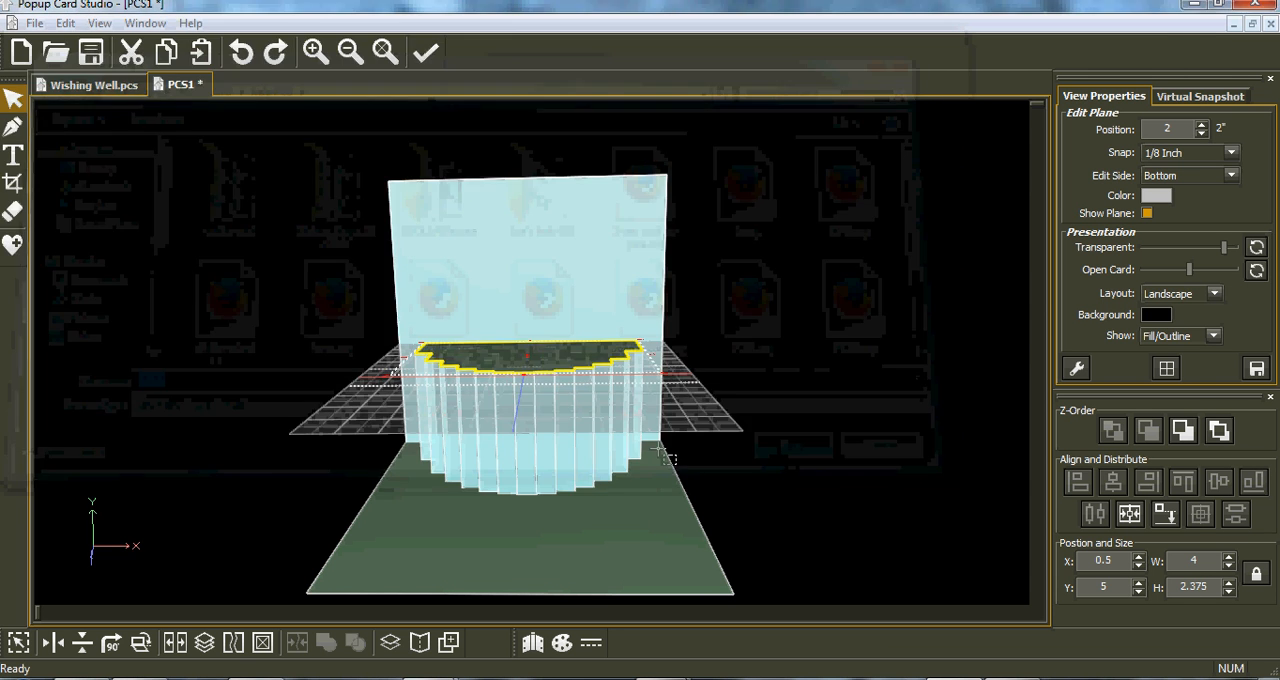
- Import cake.svg into the Make The Cut project beside the strip and change the cake layer's fill to white
scroll(645, 322, "down", 5)
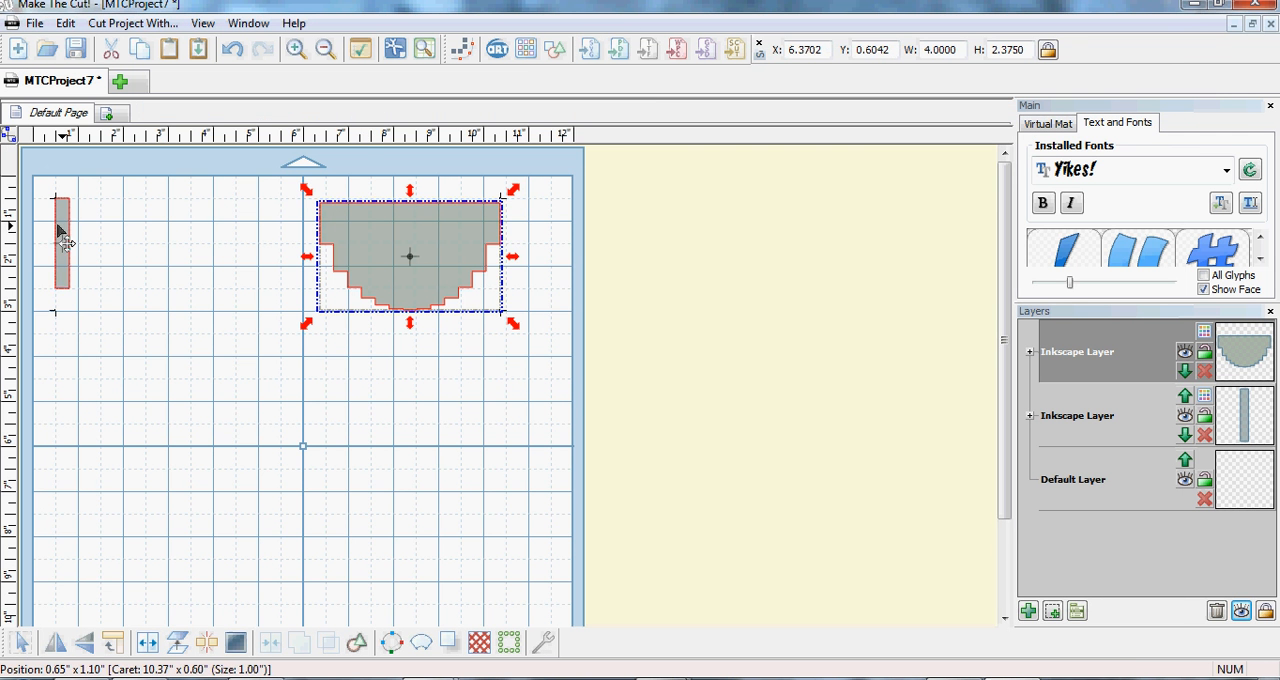
left_click(82, 238)
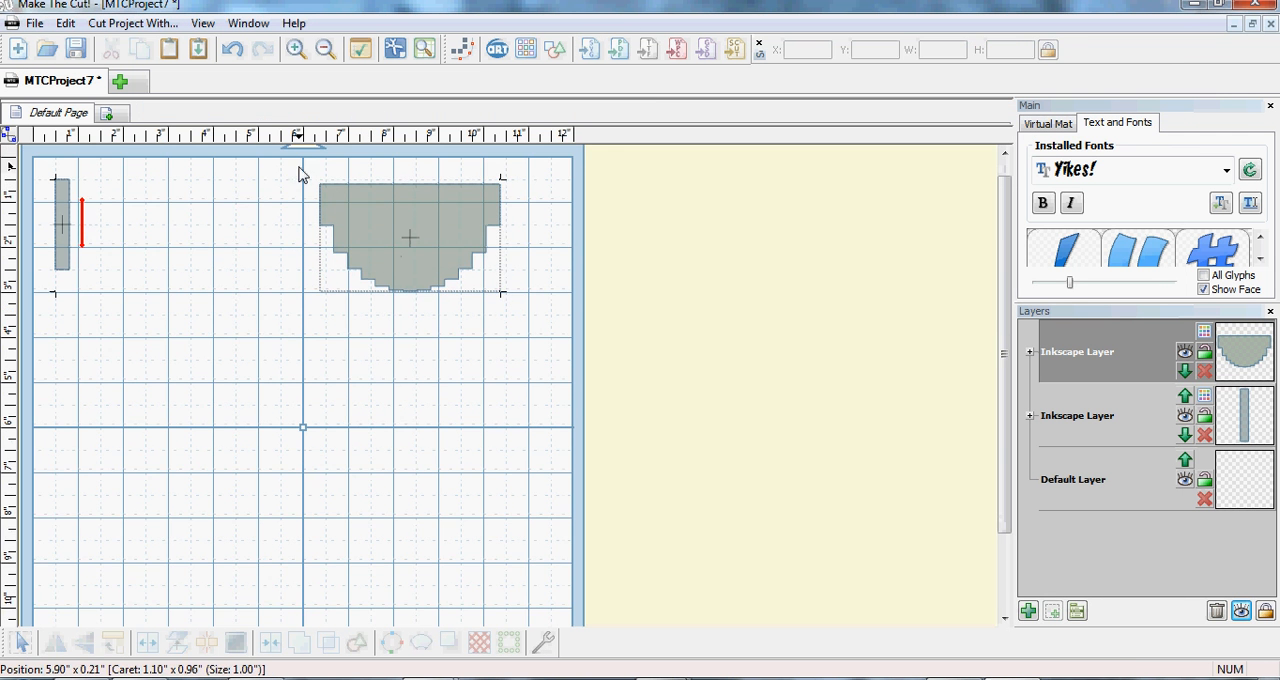
left_click(586, 50)
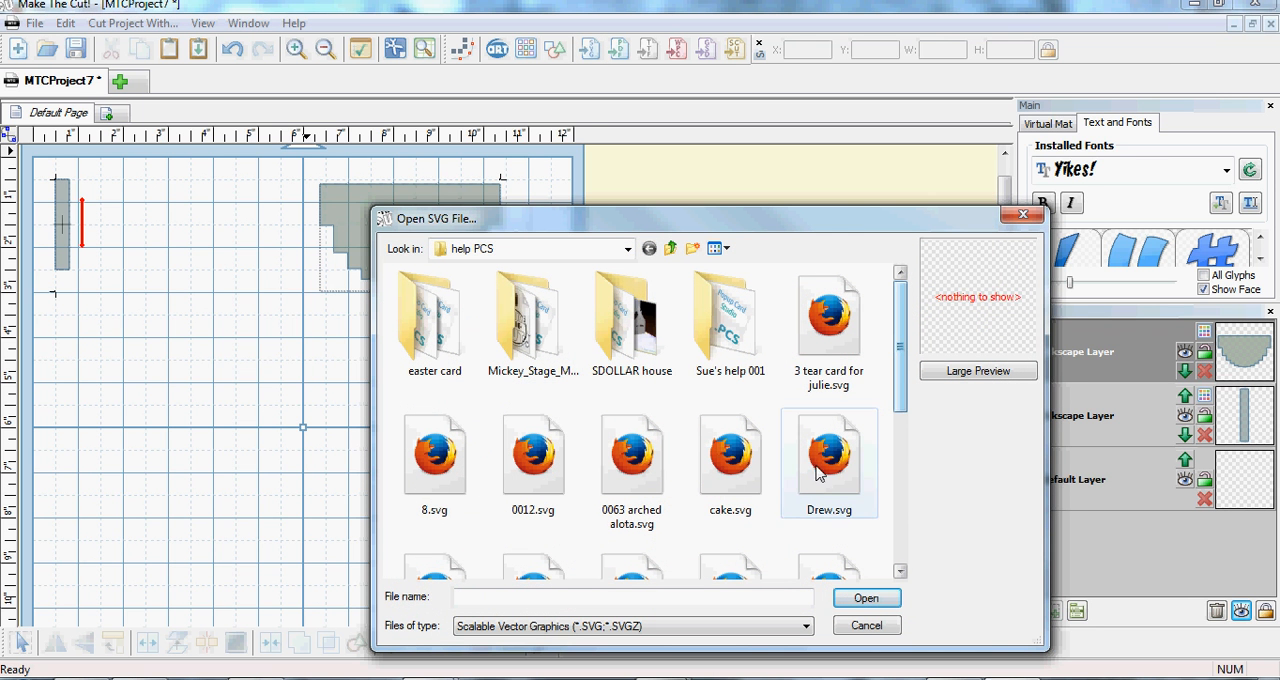
left_click(730, 458)
left_click(885, 598)
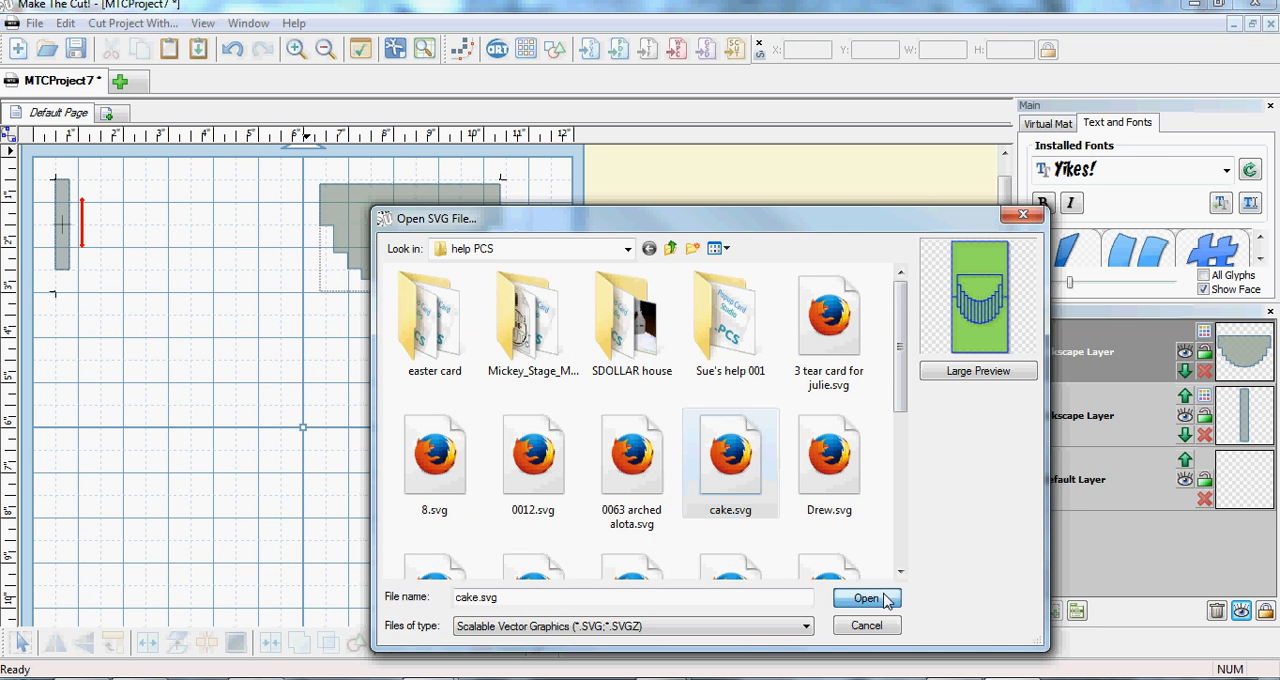
left_click(1203, 335)
left_click(1271, 440)
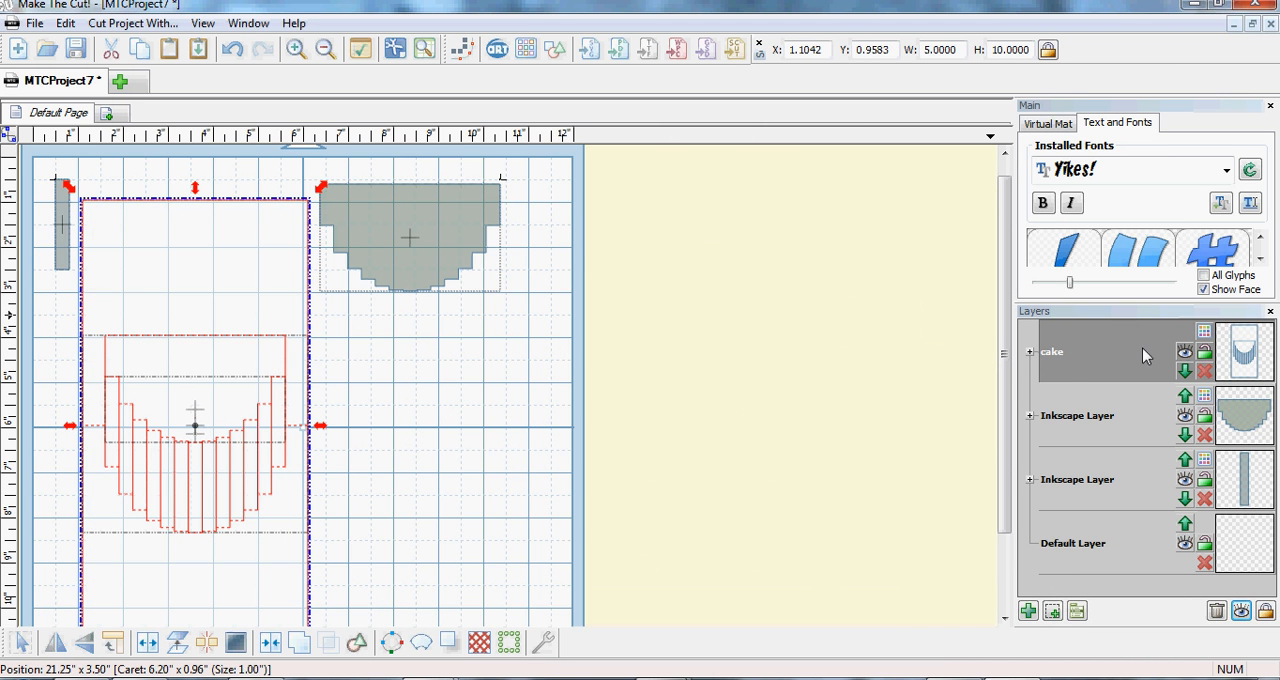
right_click(1064, 362)
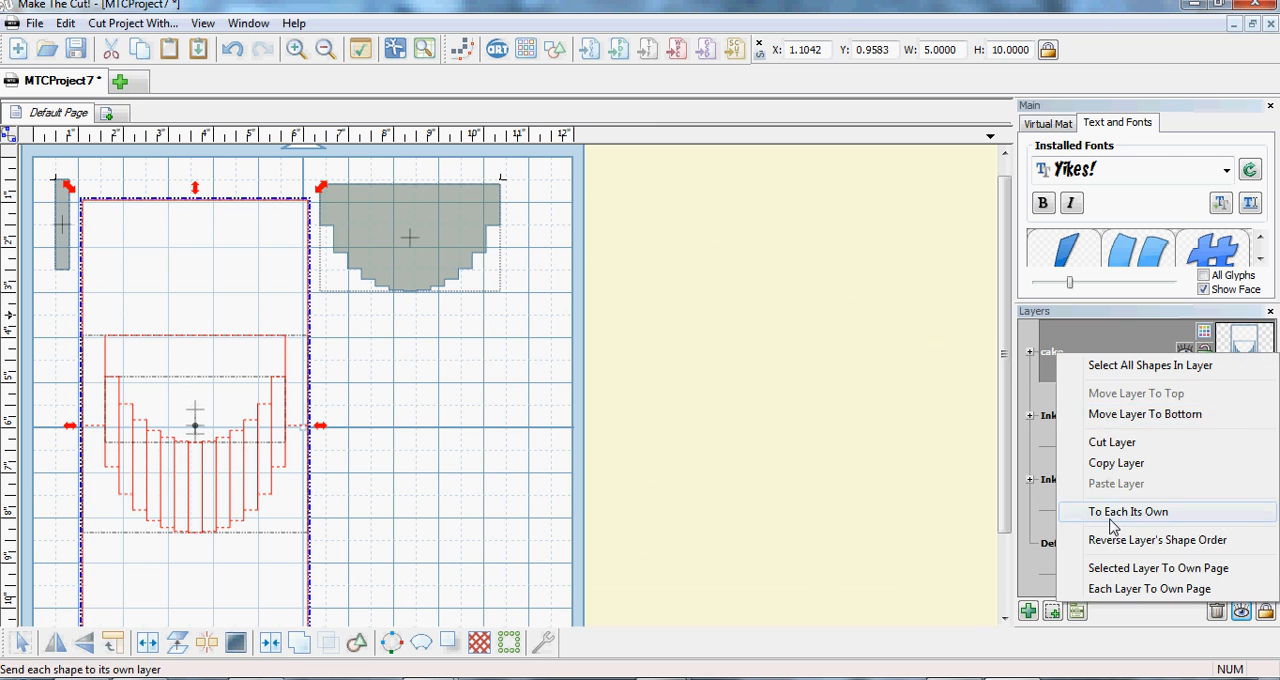
left_click(1100, 509)
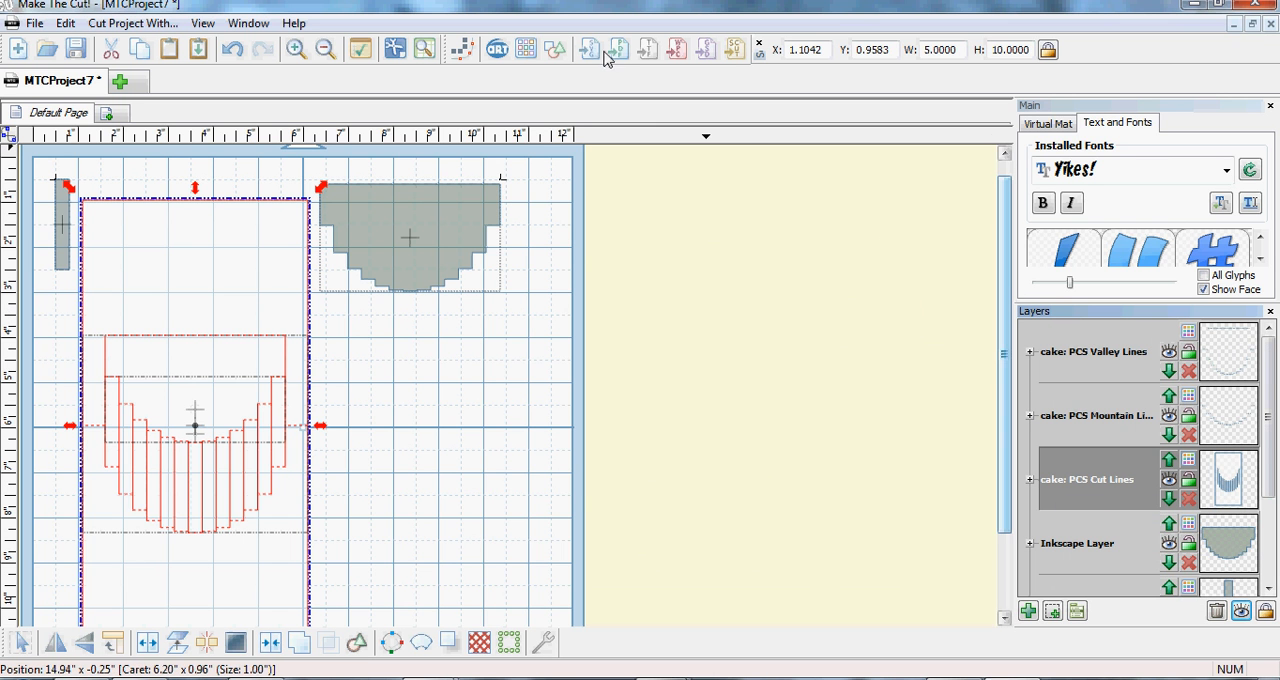
left_click(232, 49)
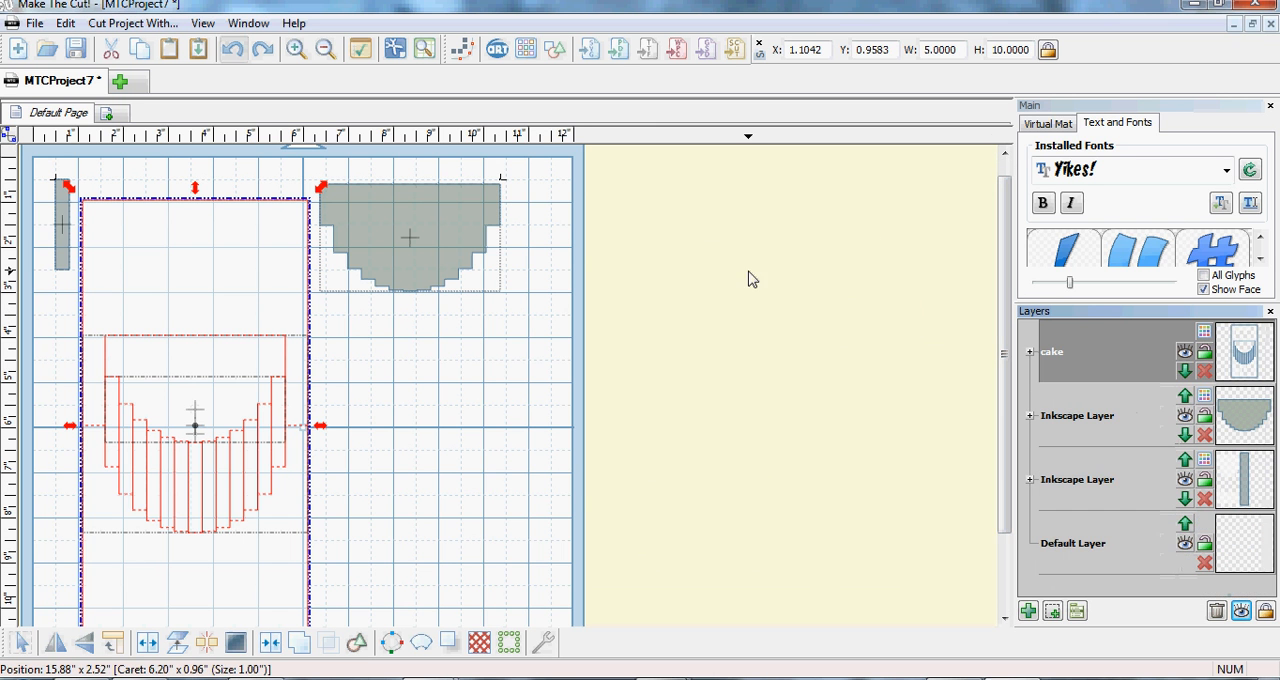
- Move the cake layer to the bottom of the layer order and delete the empty Default Layer
right_click(1072, 349)
left_click(1131, 410)
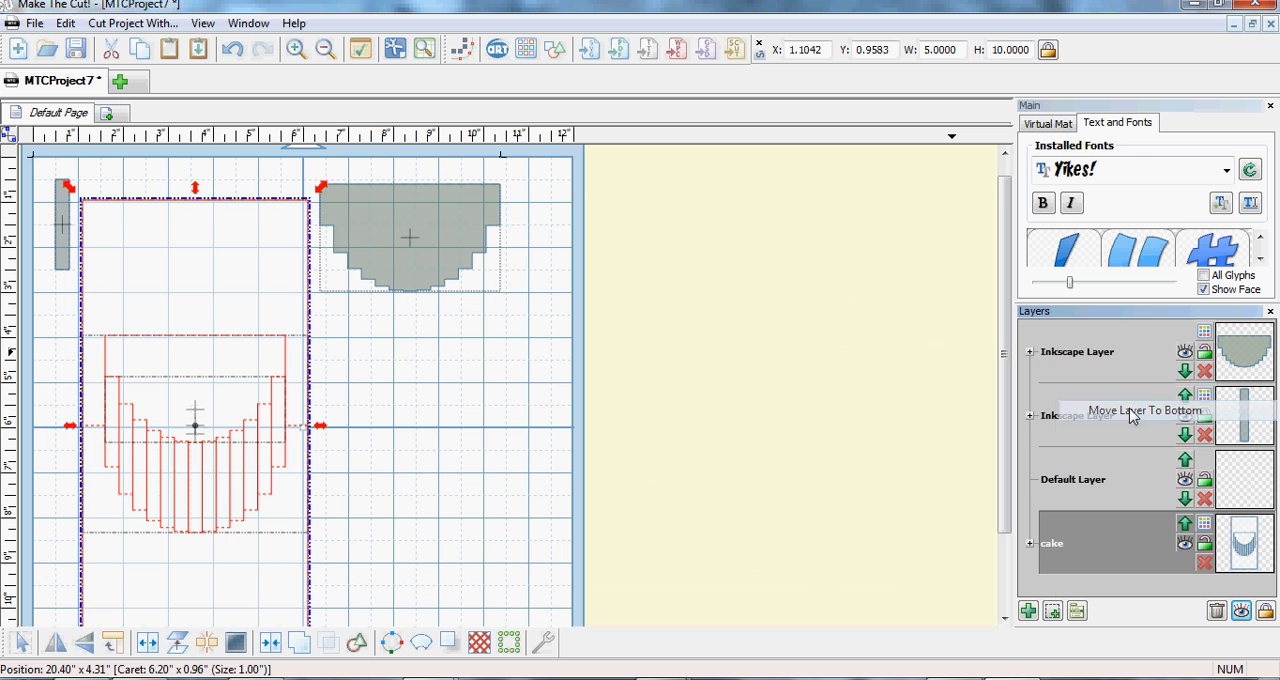
left_click(1216, 611)
- Split the cake layer's shapes onto separate layers with To Each Its Own
right_click(1118, 483)
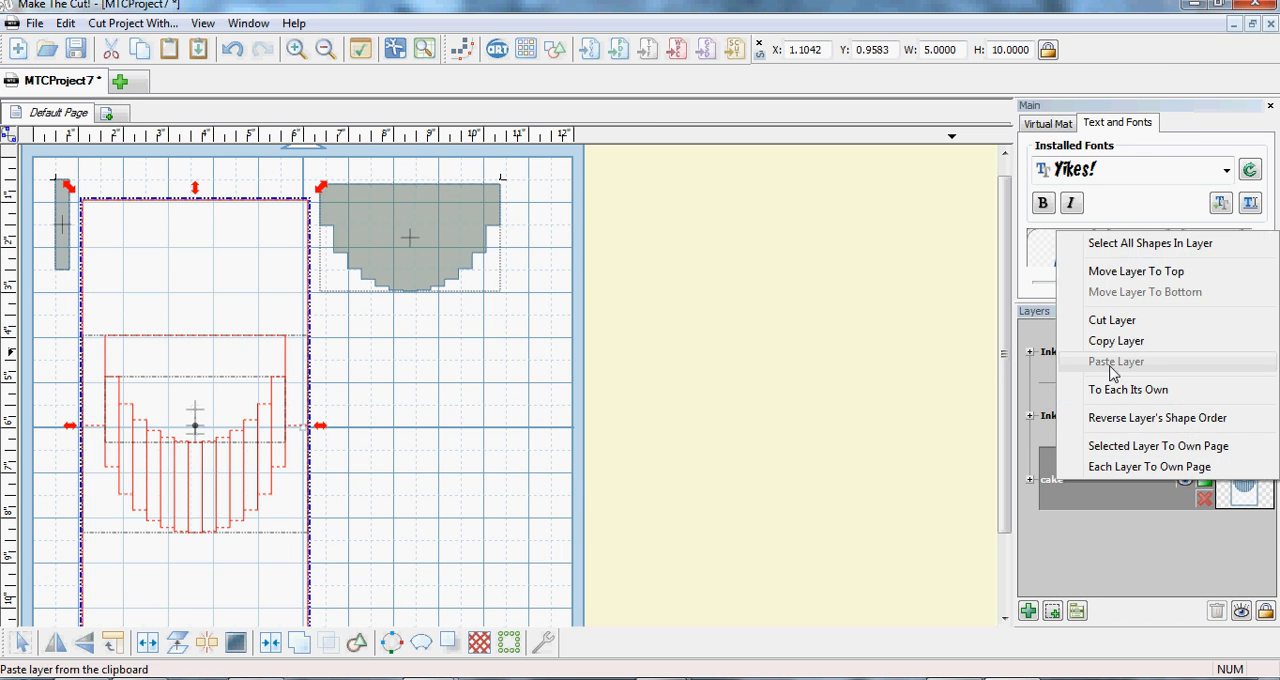
left_click(1117, 389)
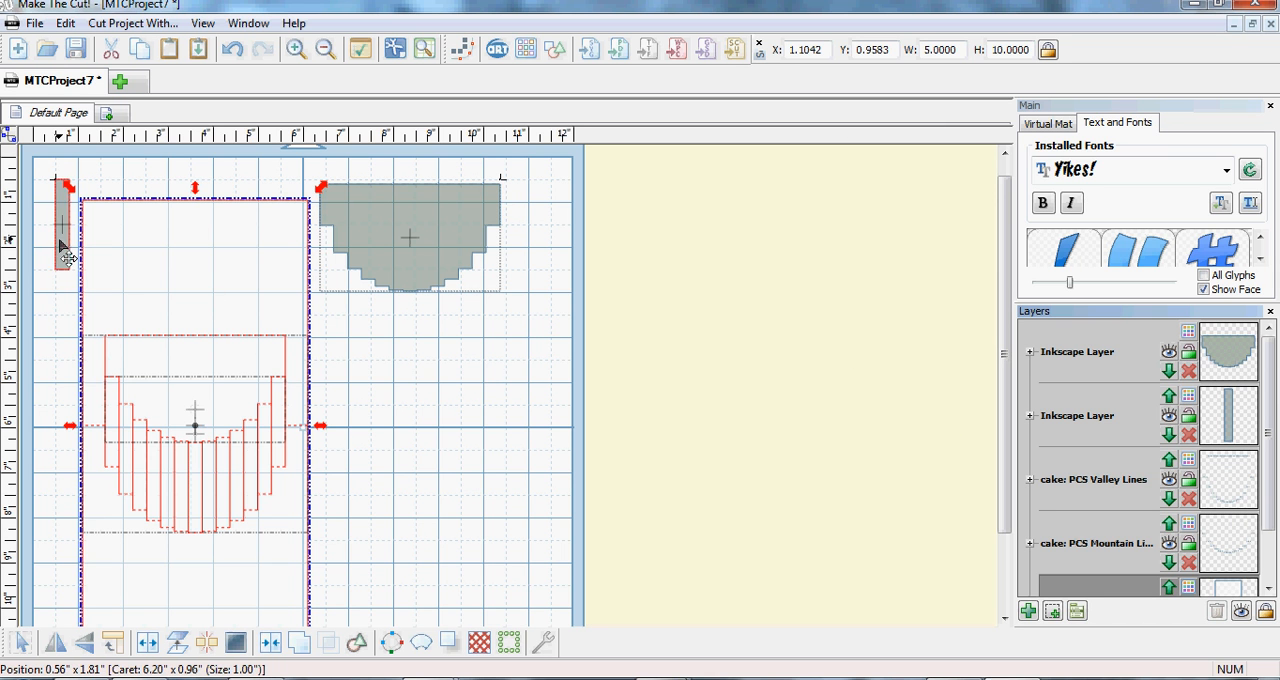
- Move the narrow strip below the stepped panel and duplicate it into 1 row and 13 columns with 0 spacing
left_click_drag(64, 256, 391, 398)
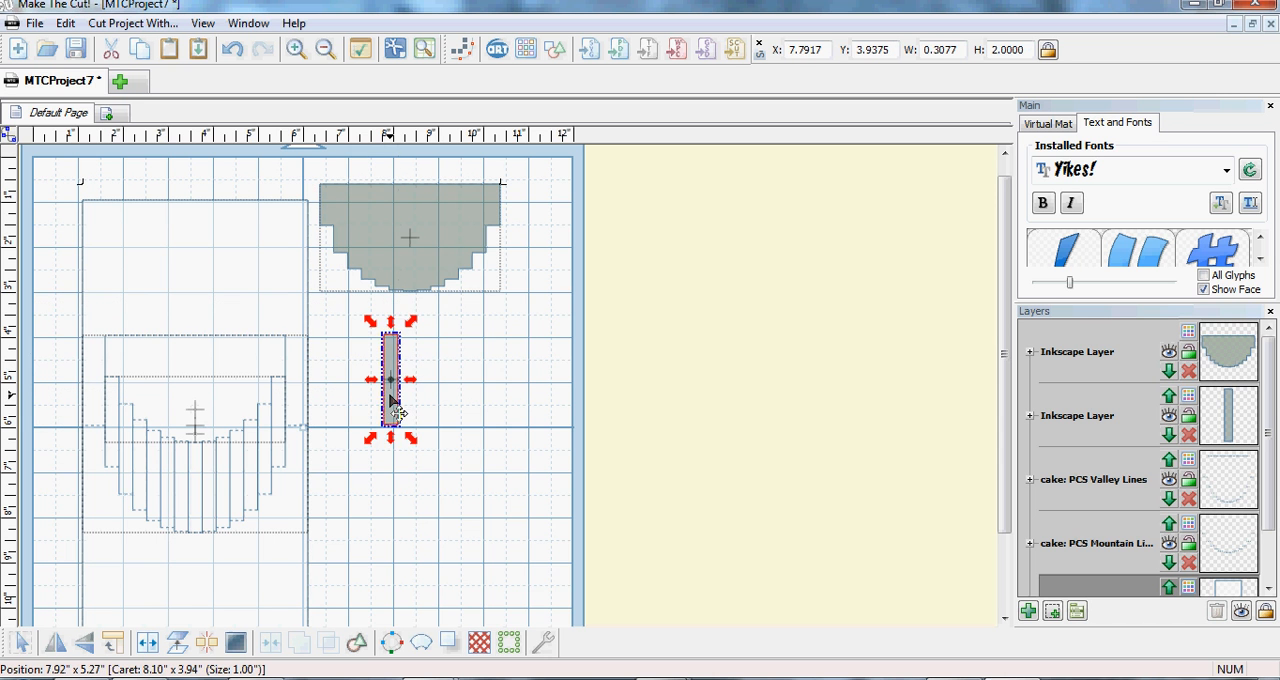
right_click(392, 400)
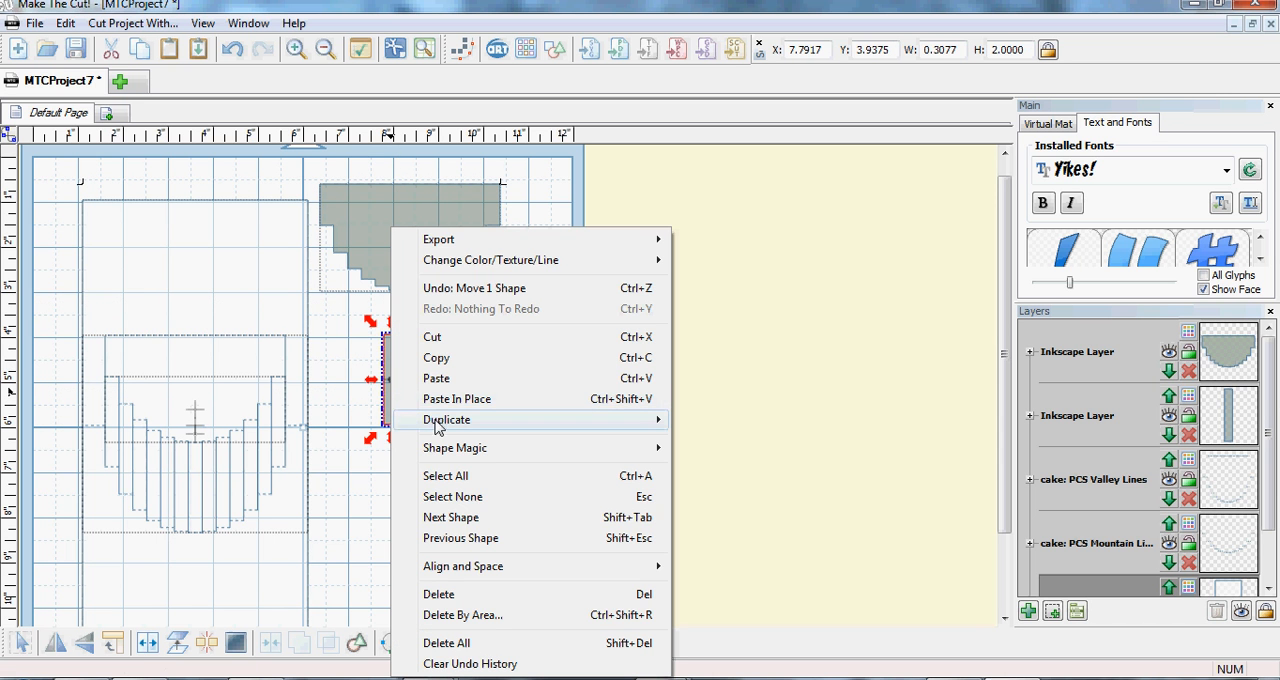
mouse_move(436, 422)
left_click(322, 423)
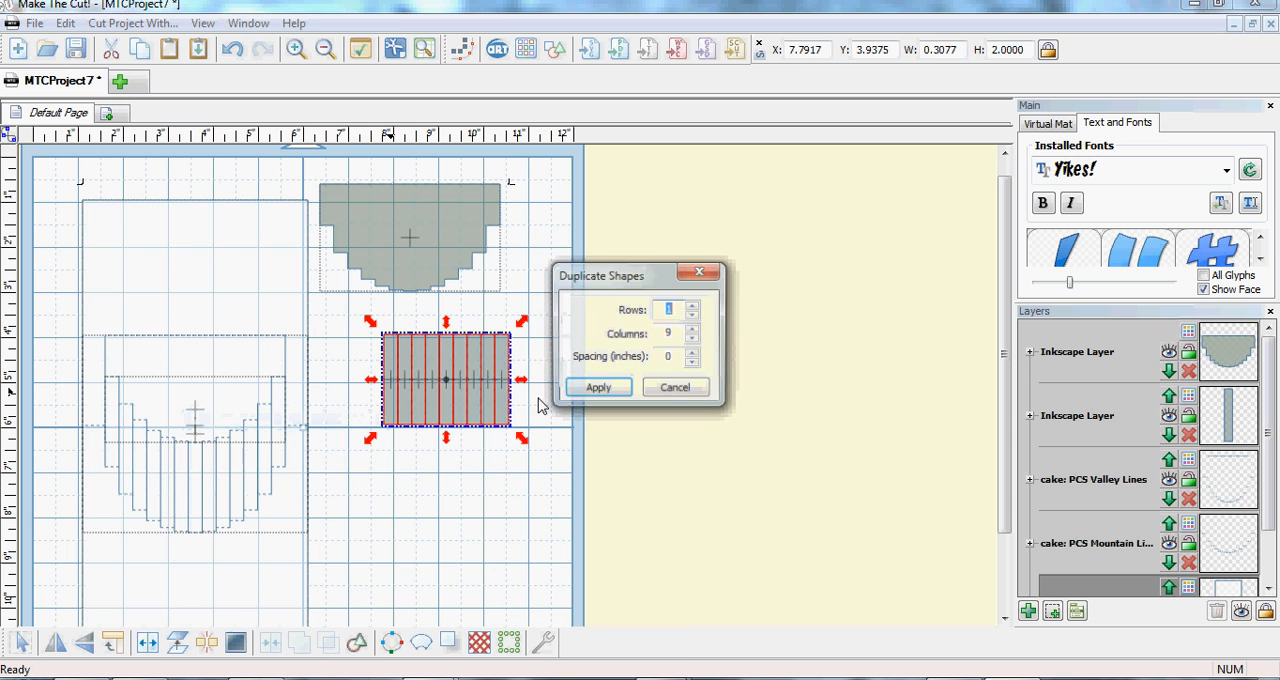
left_click(693, 330)
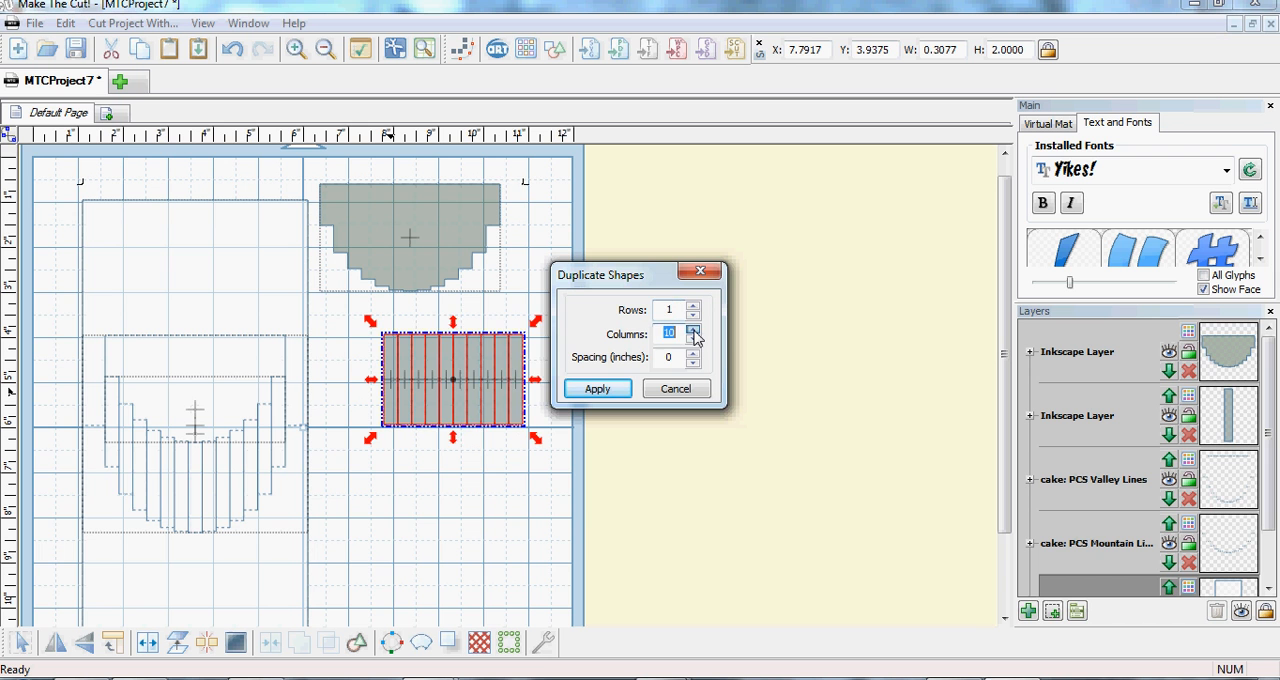
left_click(693, 330)
left_click(693, 330)
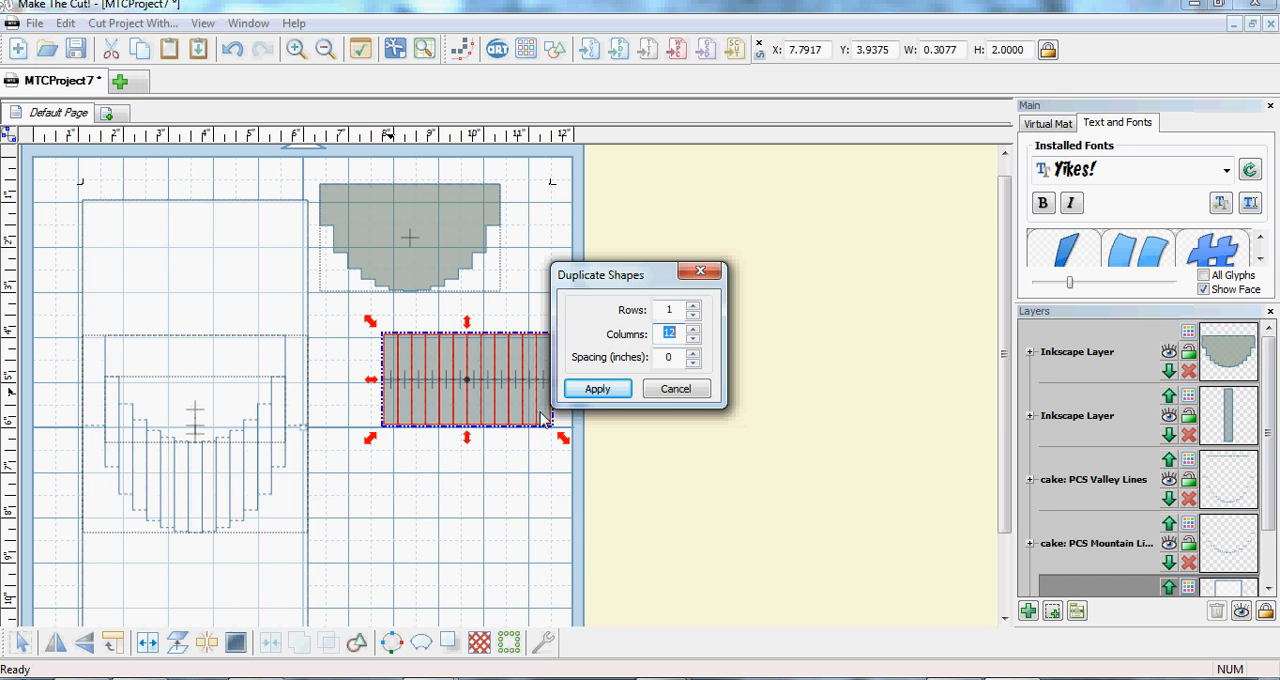
left_click(693, 330)
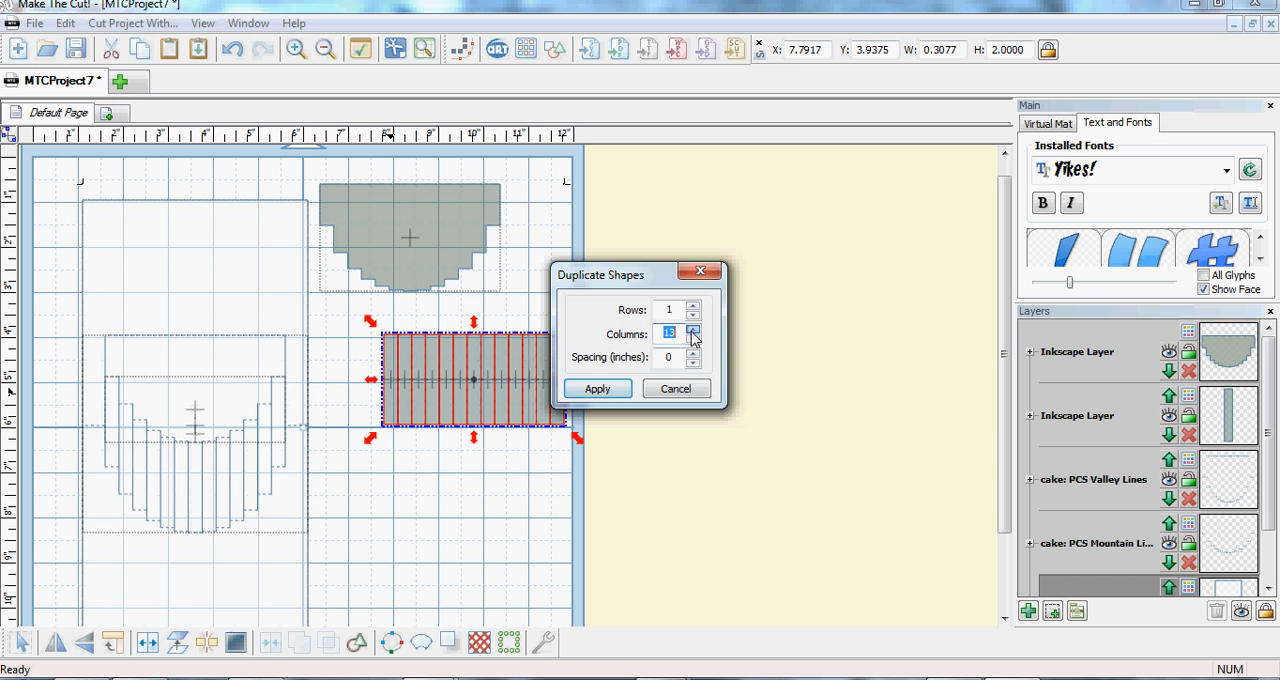
left_click(597, 390)
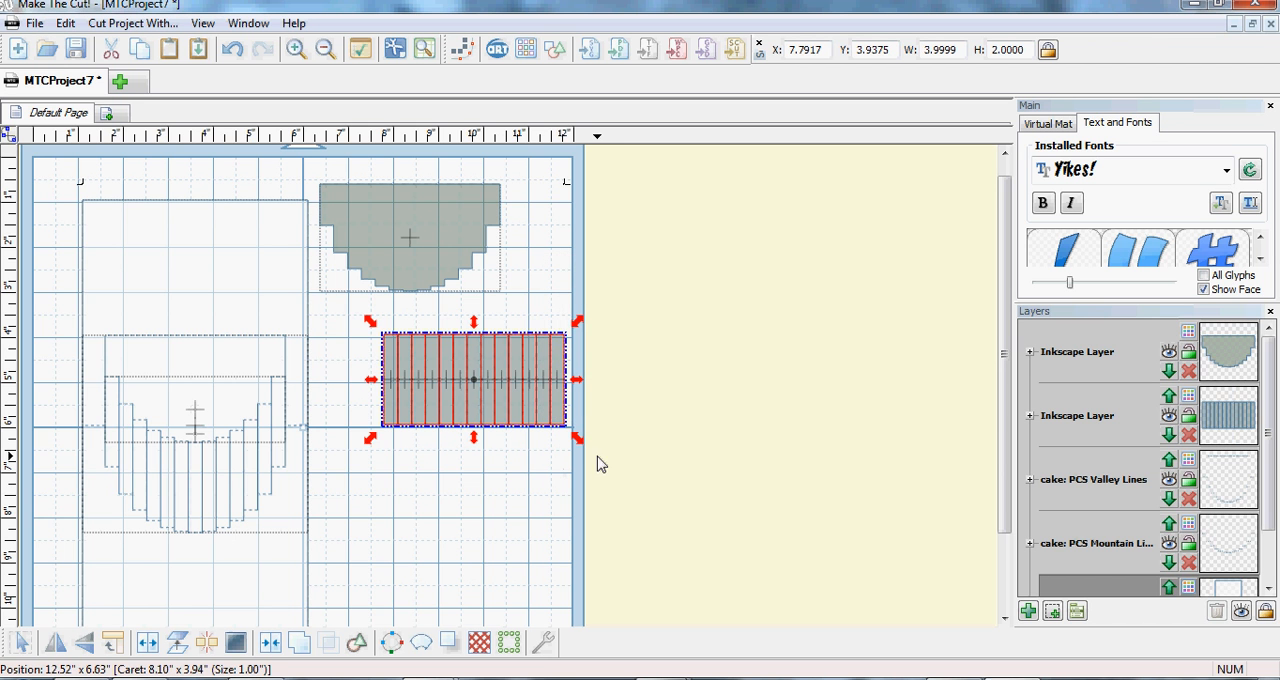
- Select the whole row of strips and move it to about X 6.67, Y 4.73, beneath the stepped panel
left_click_drag(595, 465, 372, 321)
left_click_drag(481, 389, 420, 410)
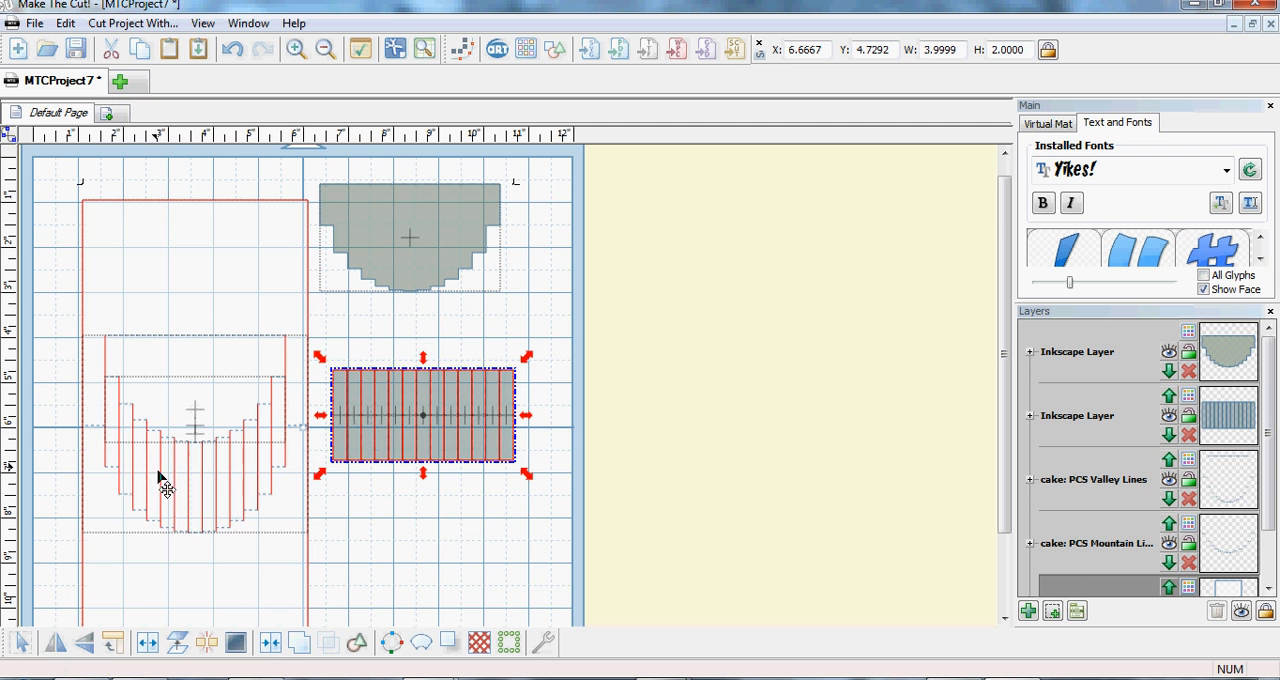
- Try the tiled 003.png texture on the thirteen separate strips, and undo it
right_click(424, 405)
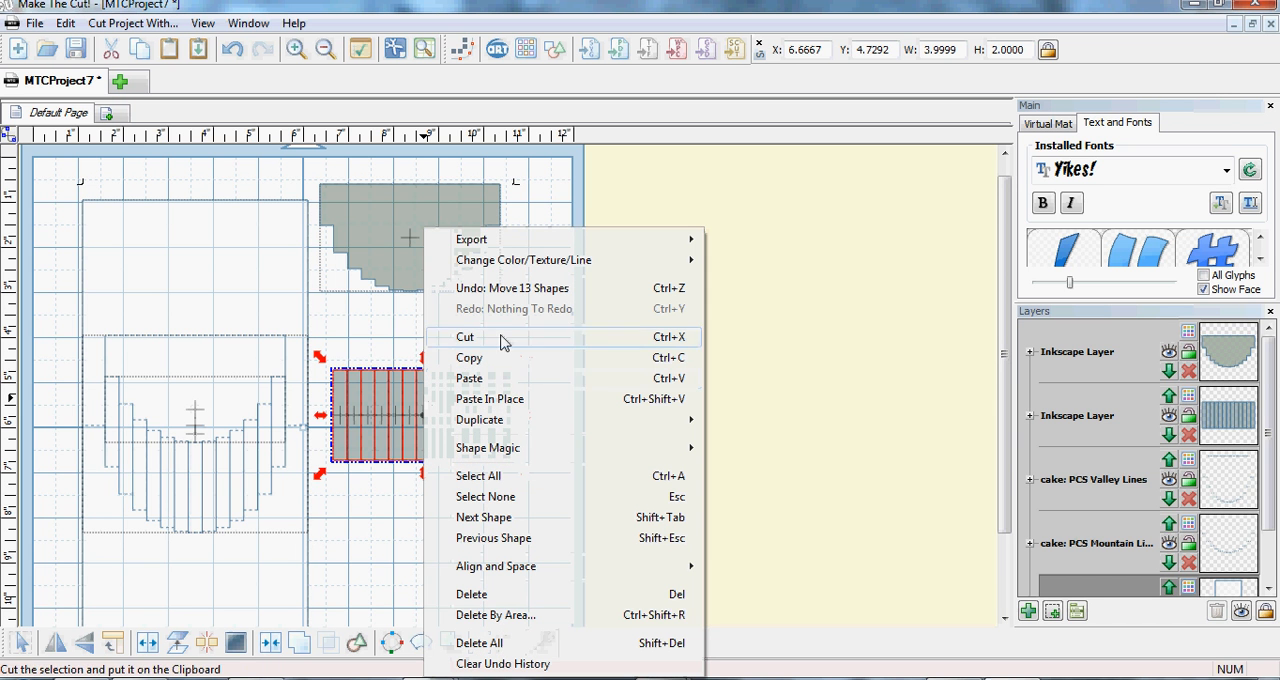
mouse_move(487, 265)
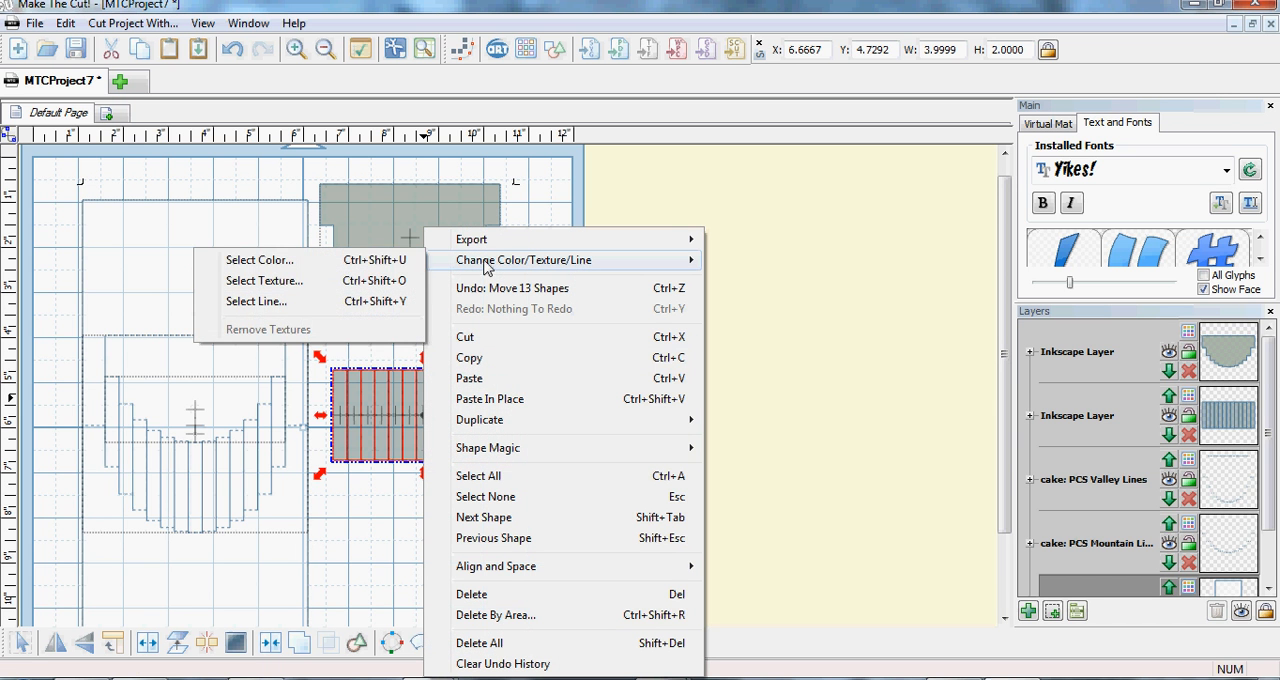
left_click(264, 281)
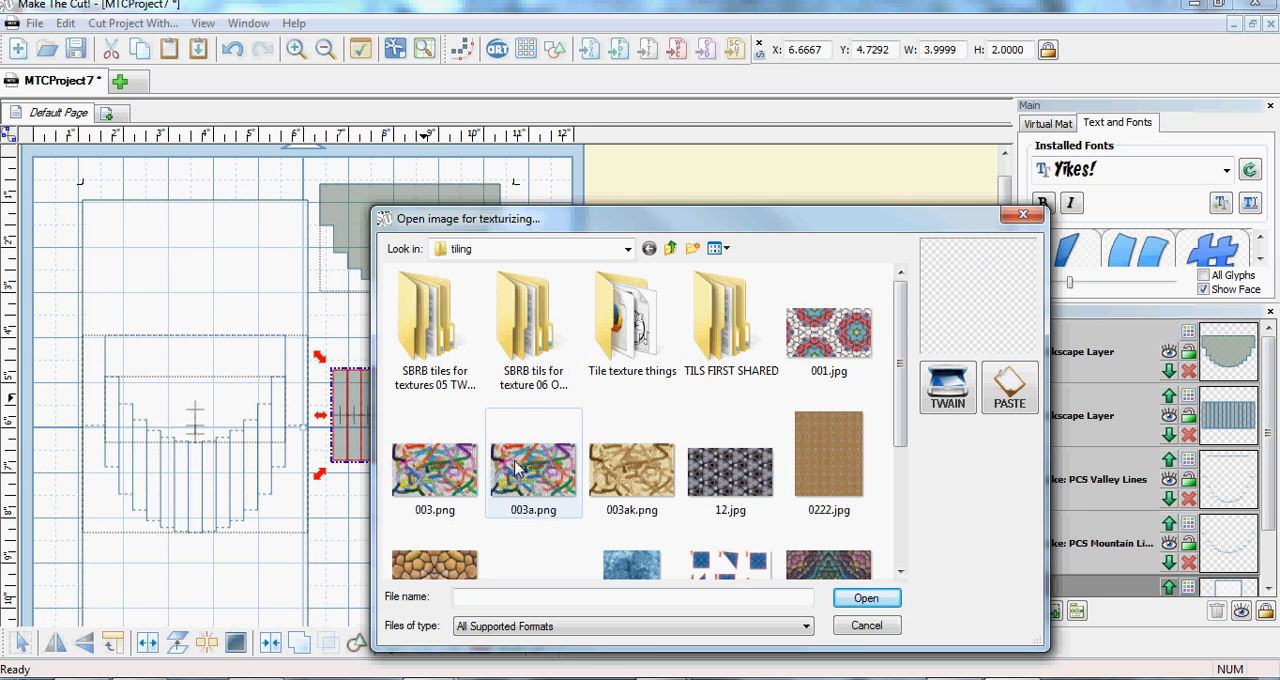
left_click(447, 476)
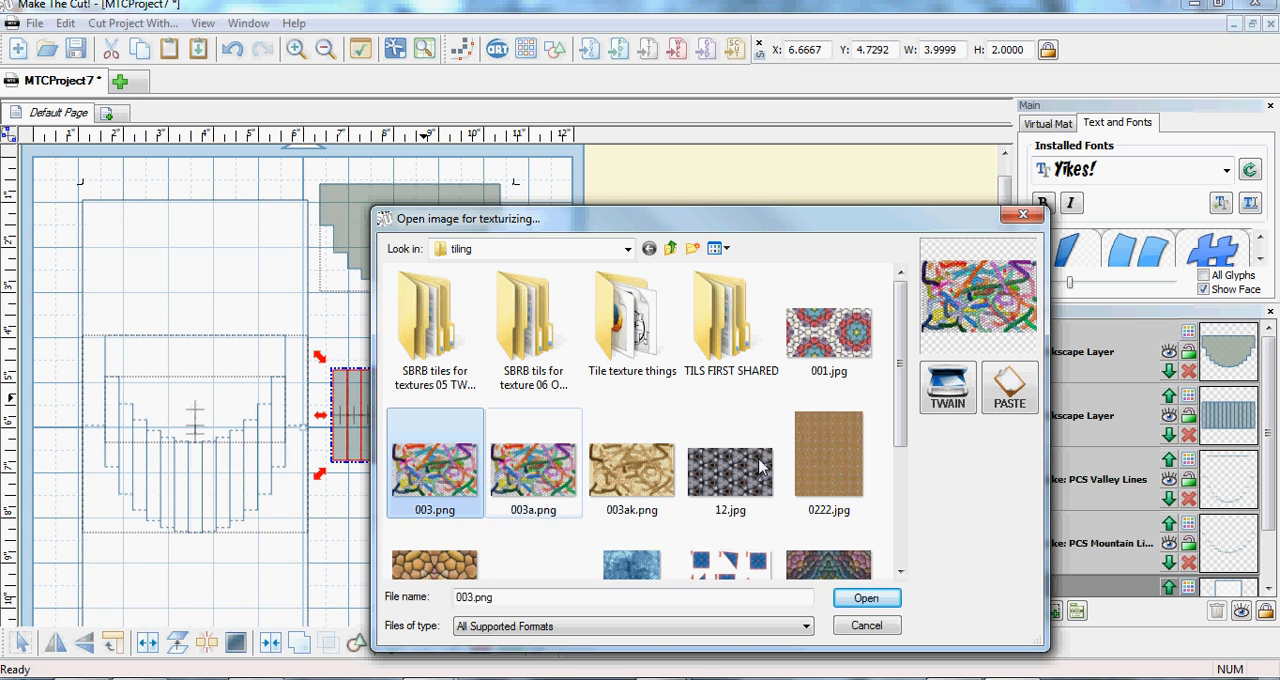
left_click(857, 600)
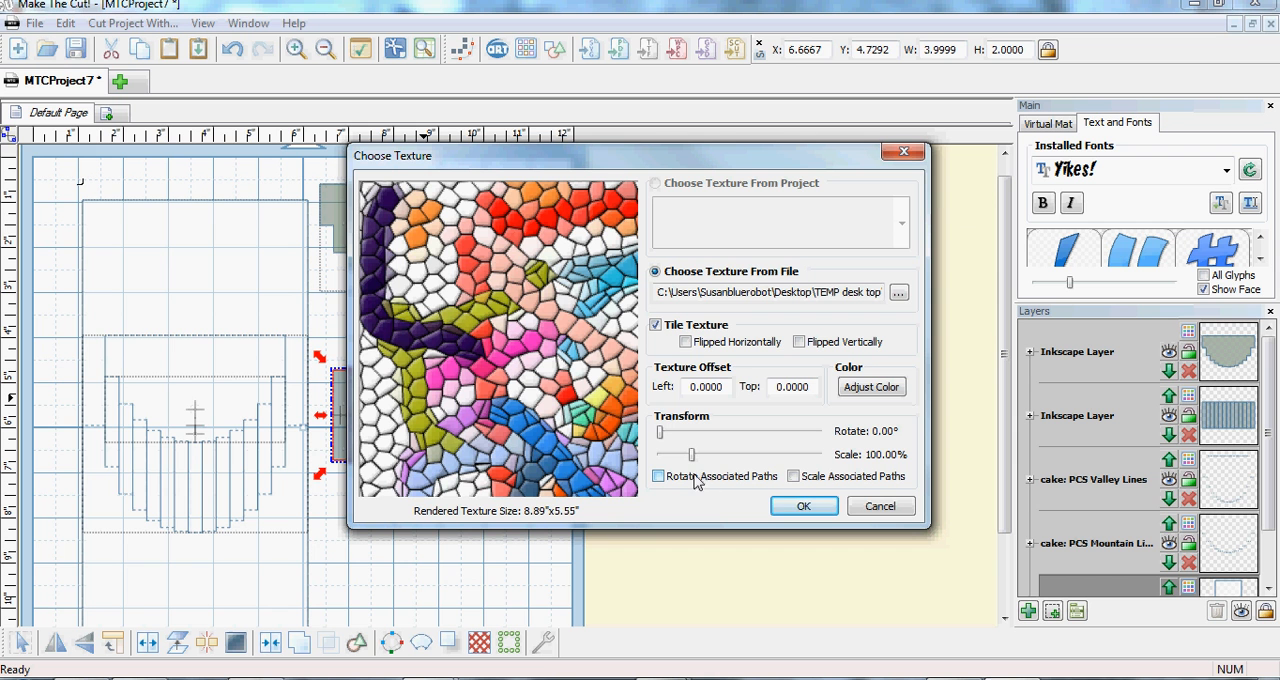
left_click(805, 508)
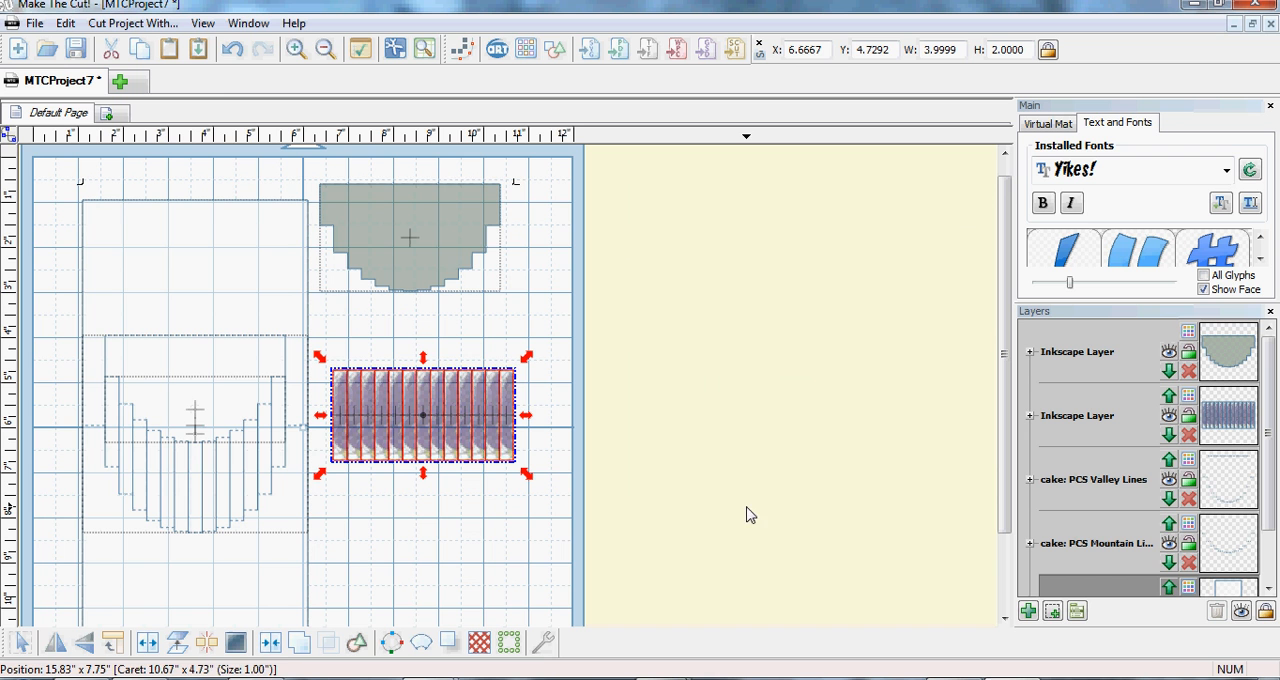
left_click(233, 50)
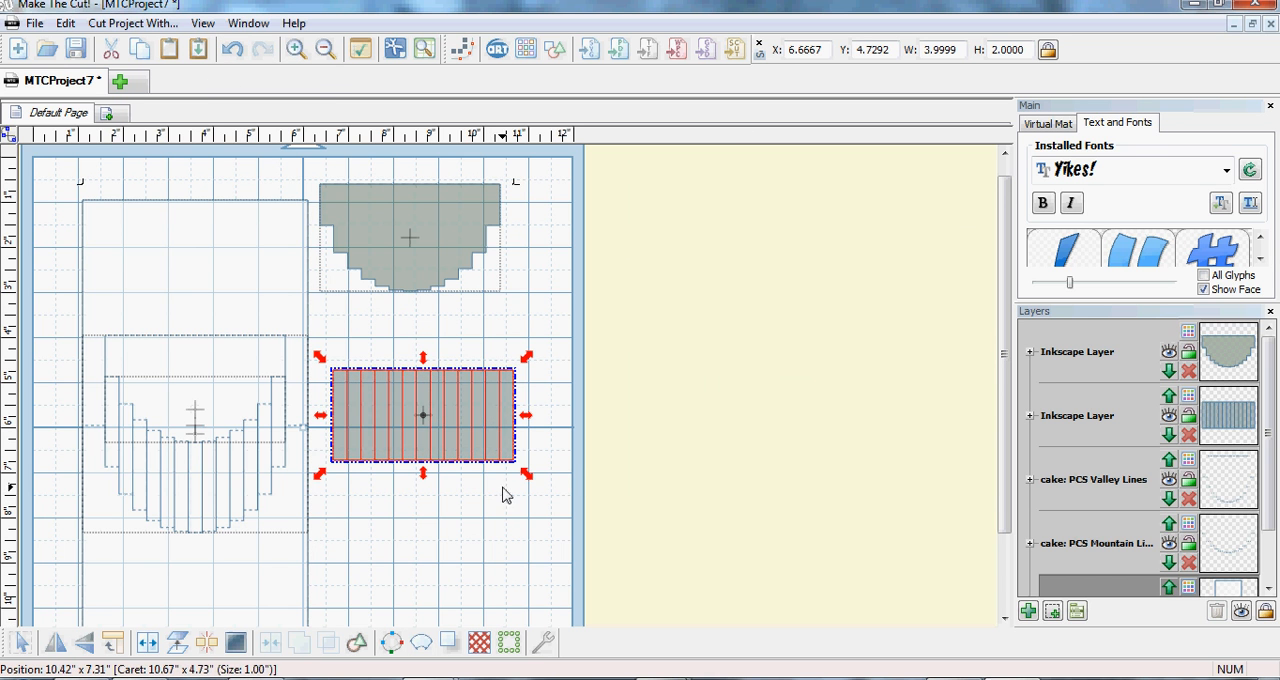
- Apply the 003.png image as a tiled texture at 100% scale to the joined block of strips
right_click(467, 442)
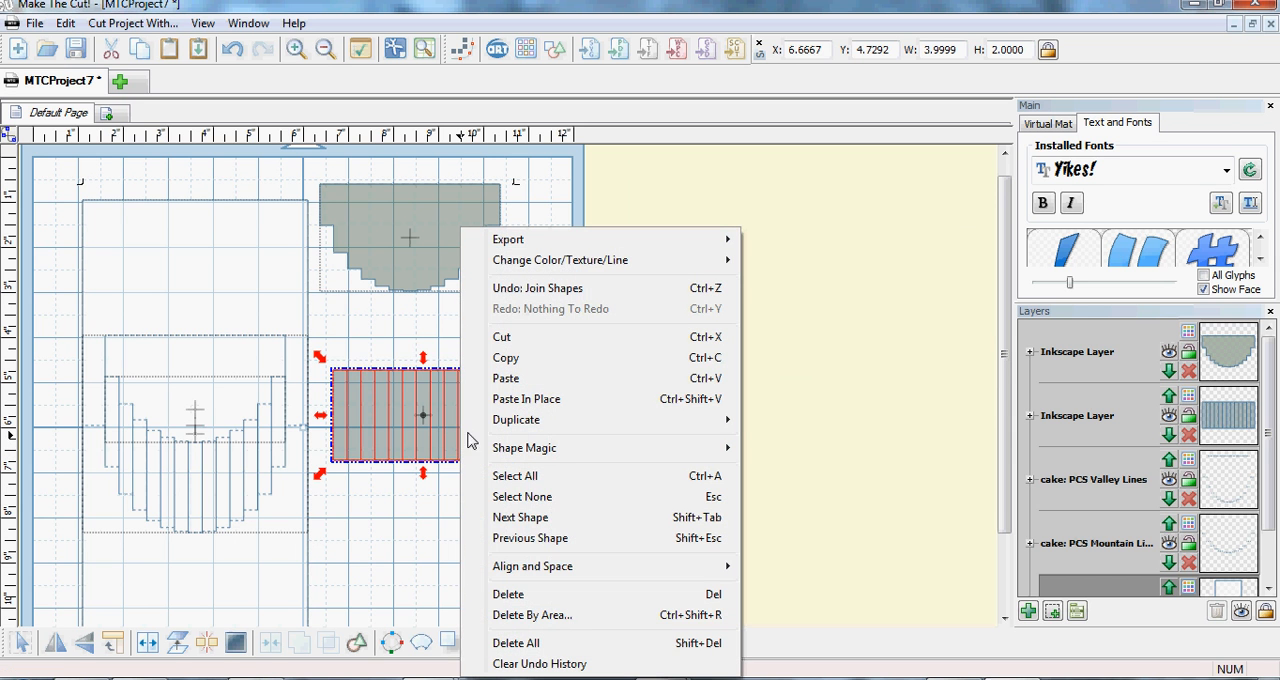
left_click(380, 335)
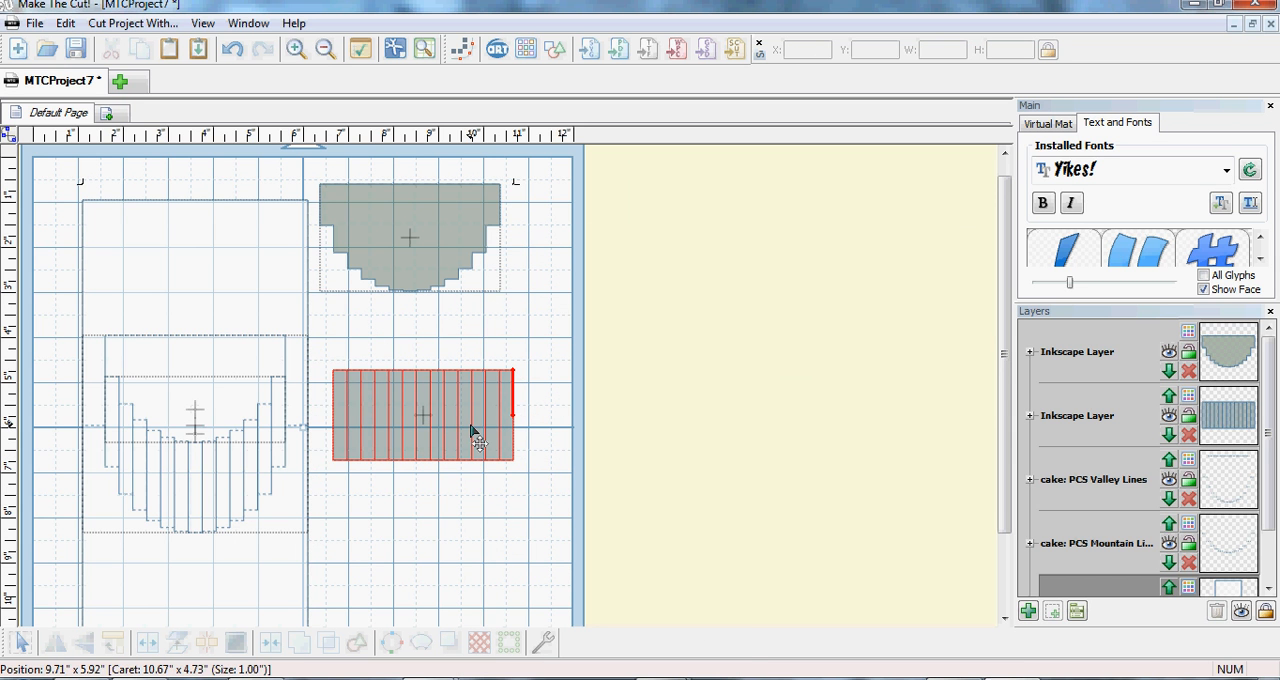
right_click(446, 399)
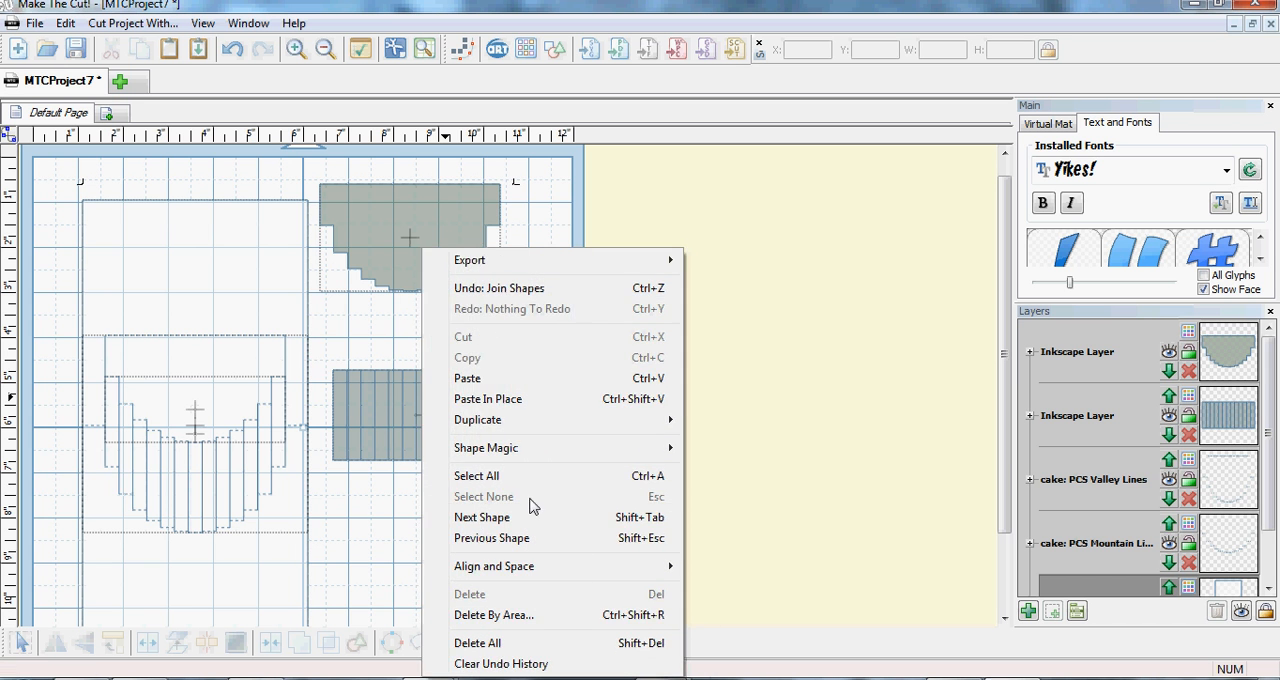
left_click(368, 509)
left_click_drag(330, 492, 536, 356)
right_click(471, 410)
mouse_move(544, 267)
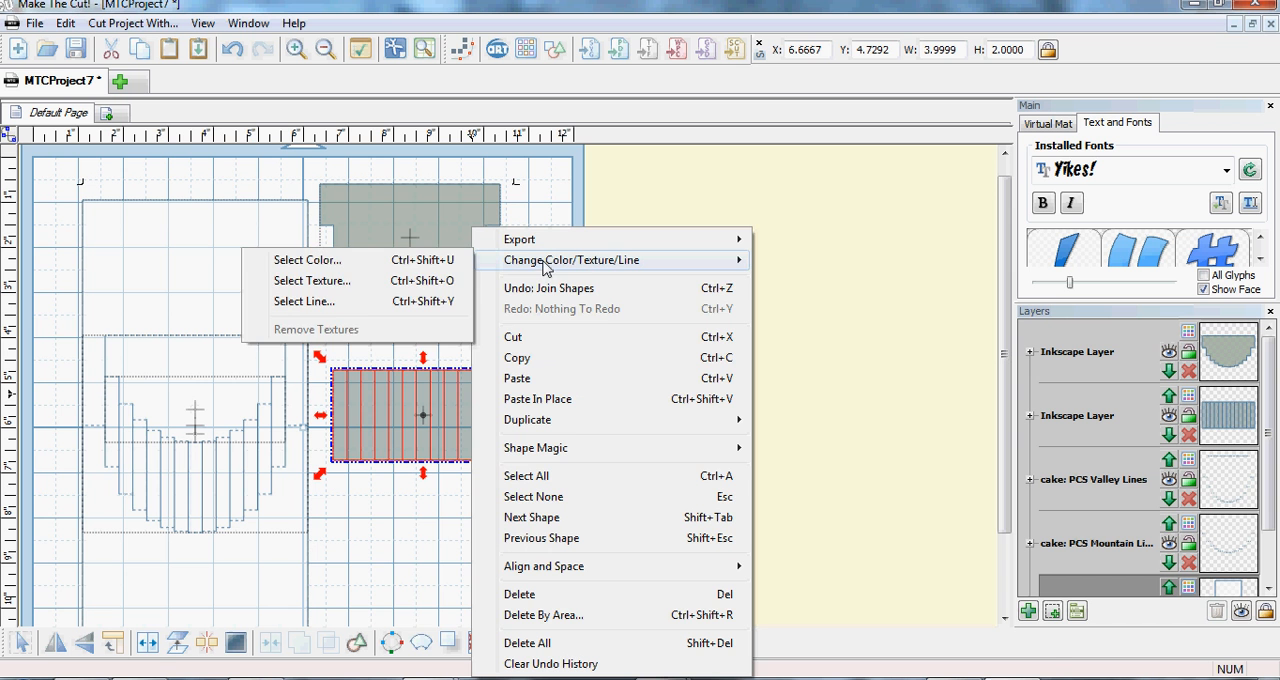
left_click(417, 281)
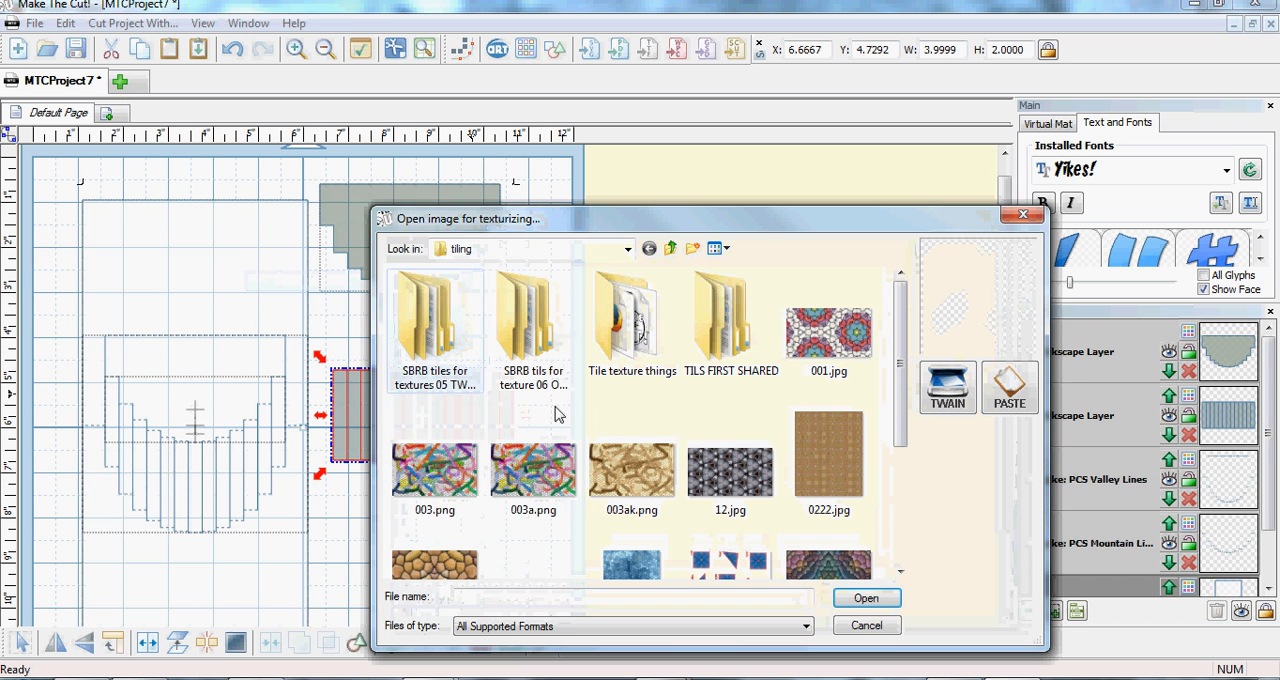
left_click(474, 484)
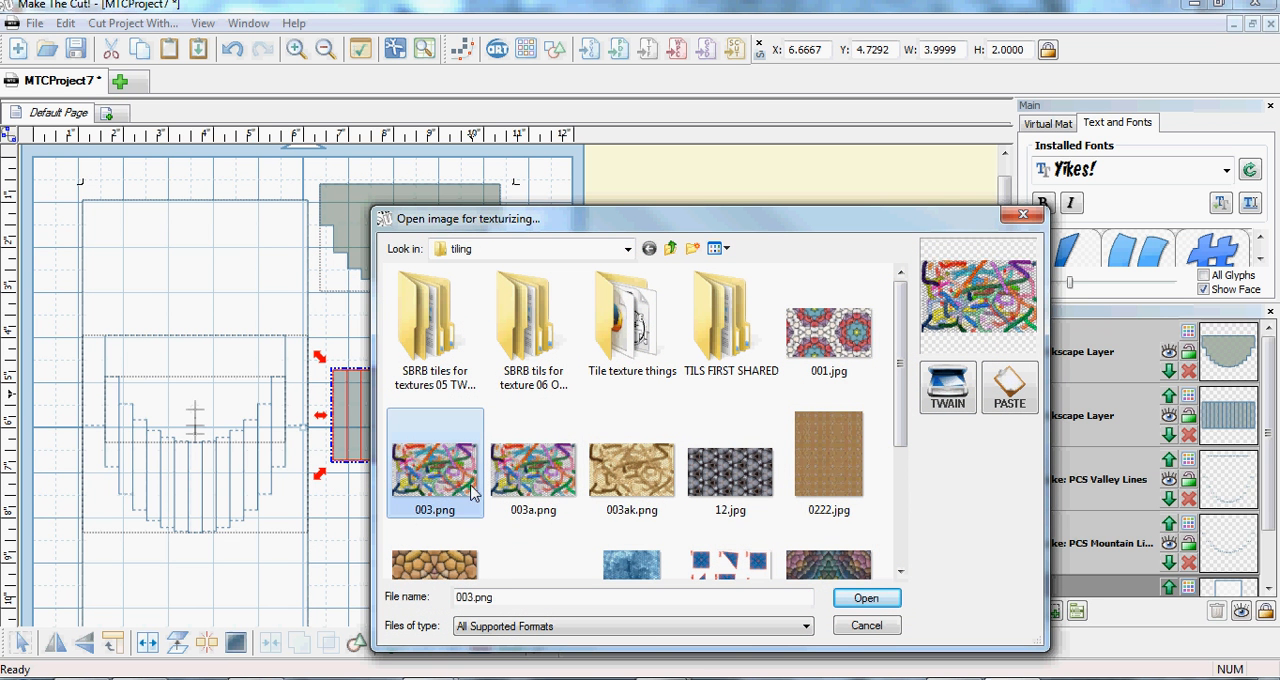
left_click(862, 598)
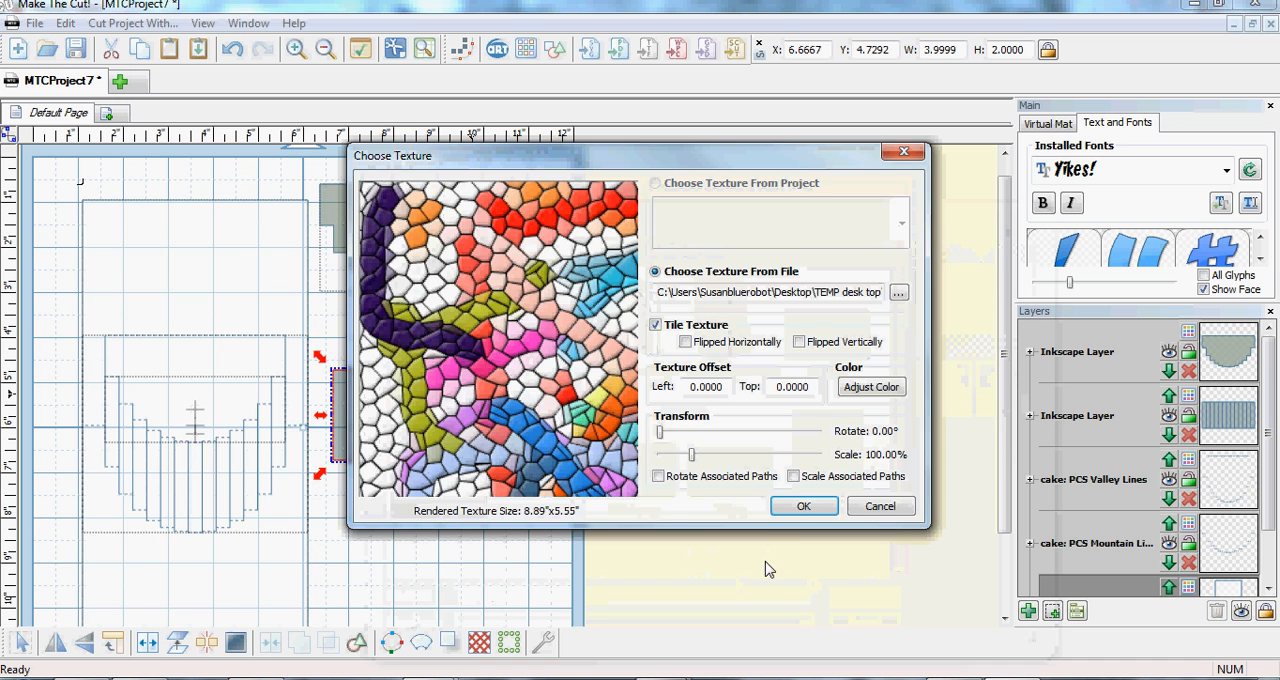
left_click(803, 508)
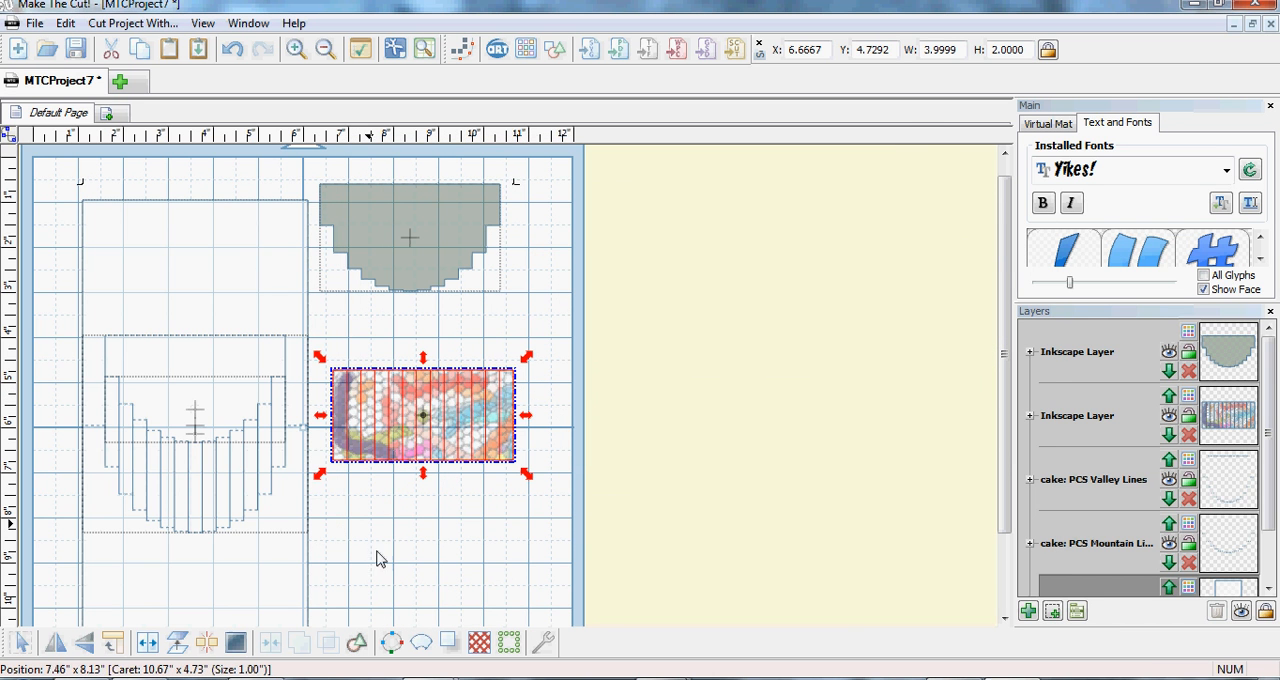
- Split the textured block back into separate strips and join the two outermost strips as a pair
left_click(205, 646)
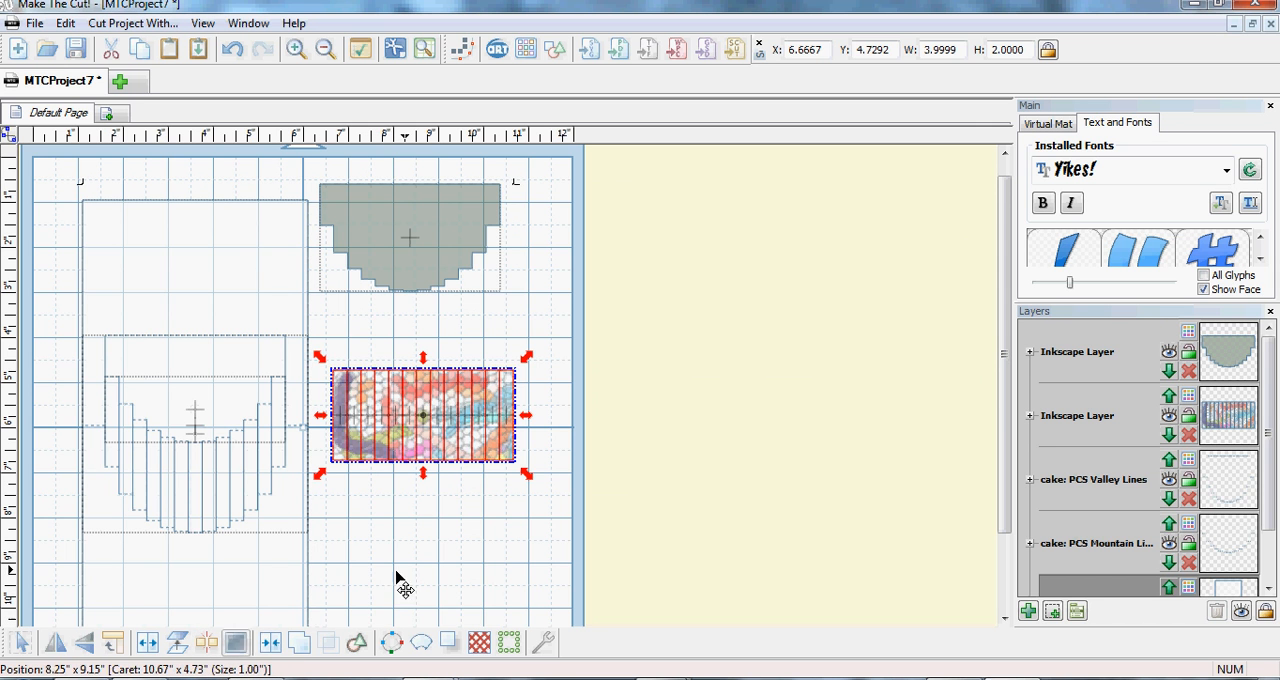
left_click(480, 543)
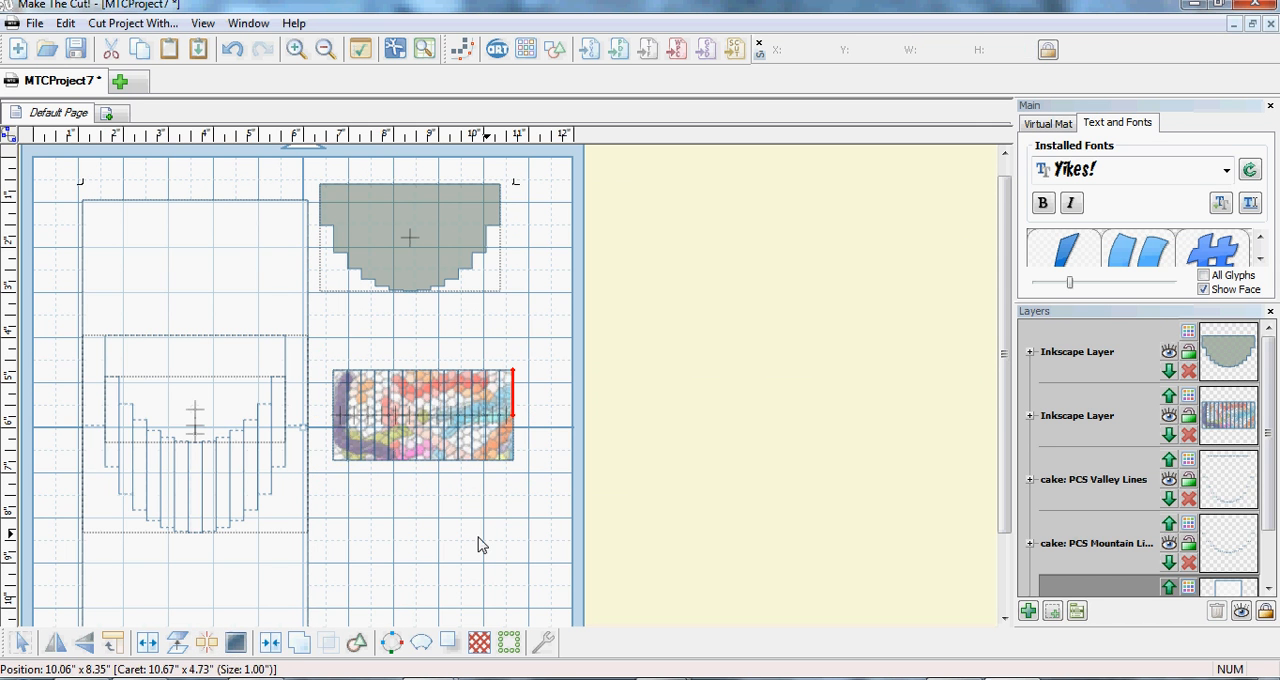
left_click(340, 456)
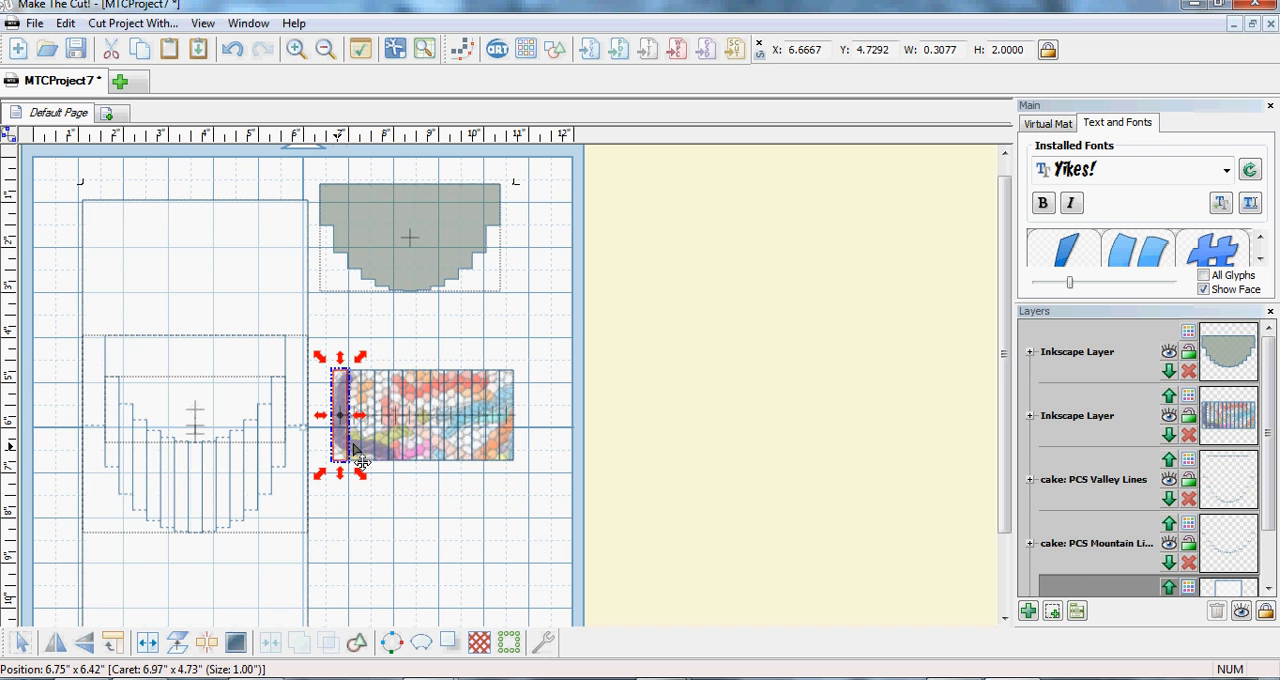
left_click(509, 458, "shift")
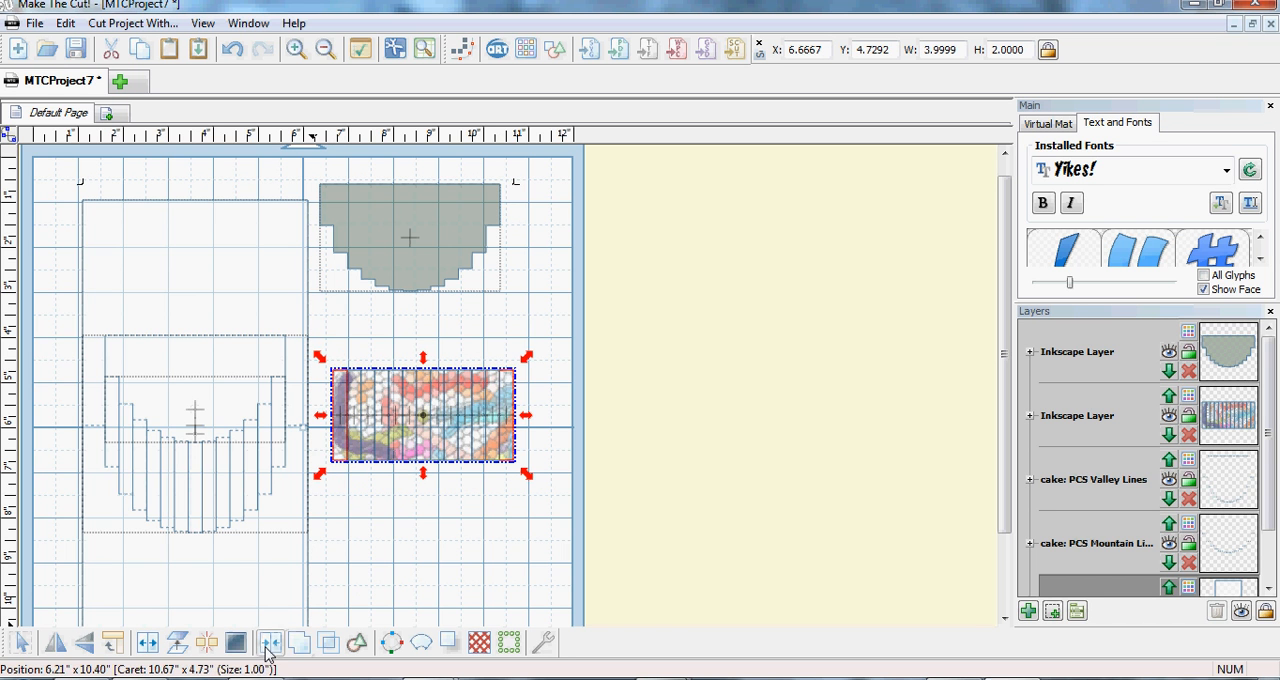
left_click(269, 650)
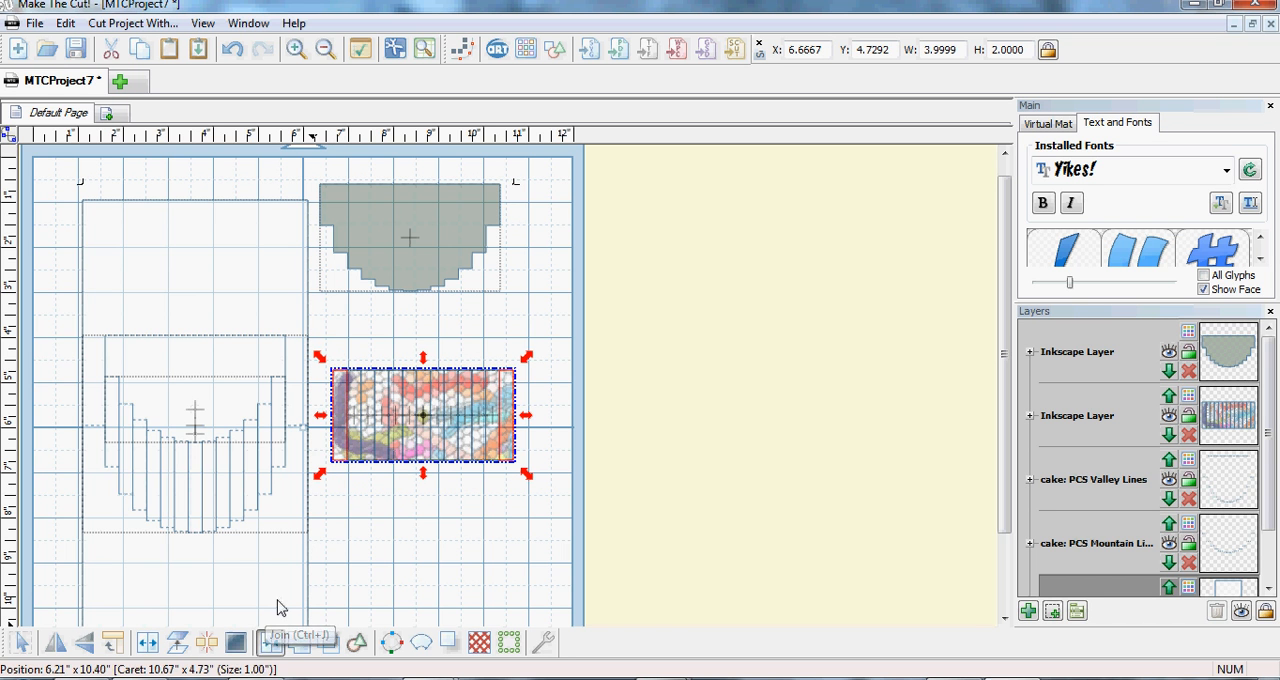
- Join the second strips in from each end as a pair, and pair up the third strips the same way
left_click(353, 453)
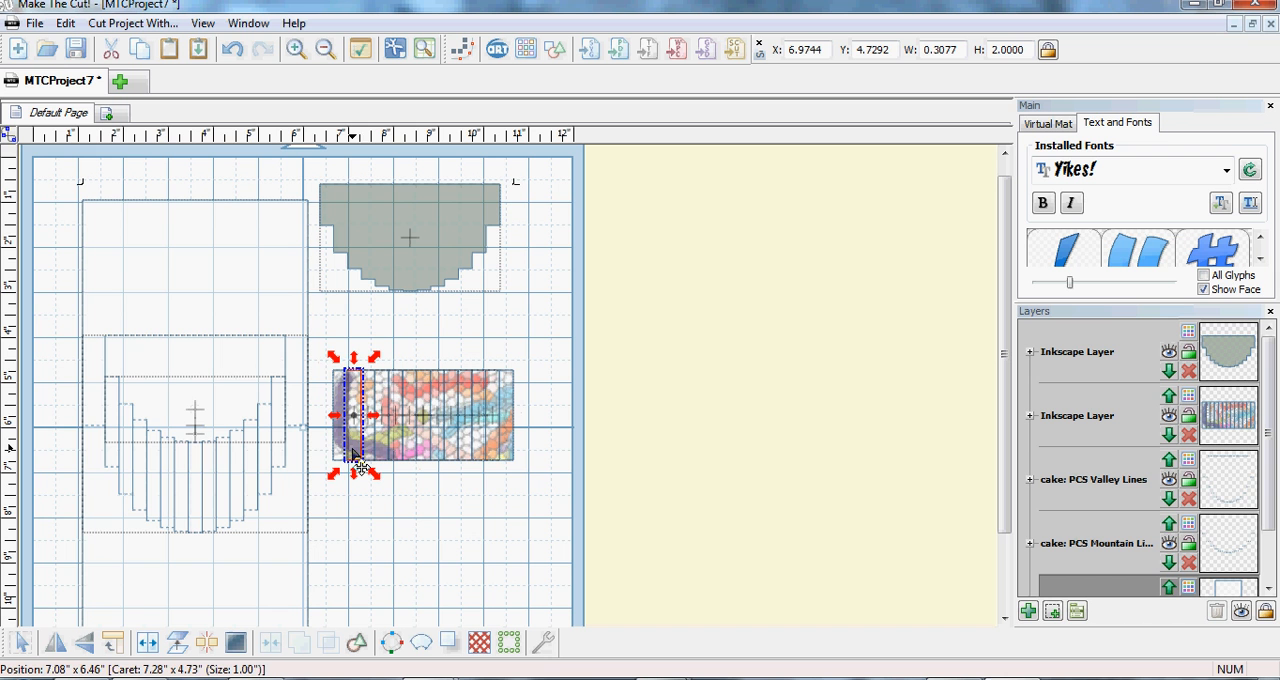
left_click(490, 440)
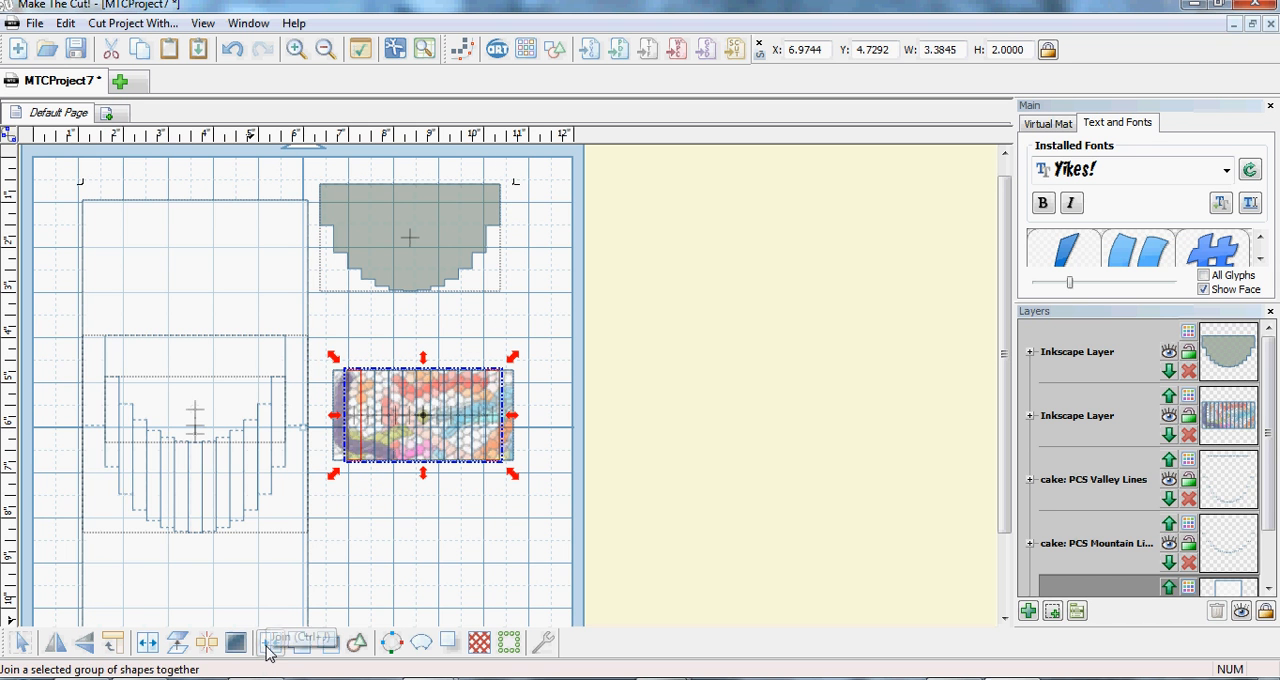
left_click(270, 648)
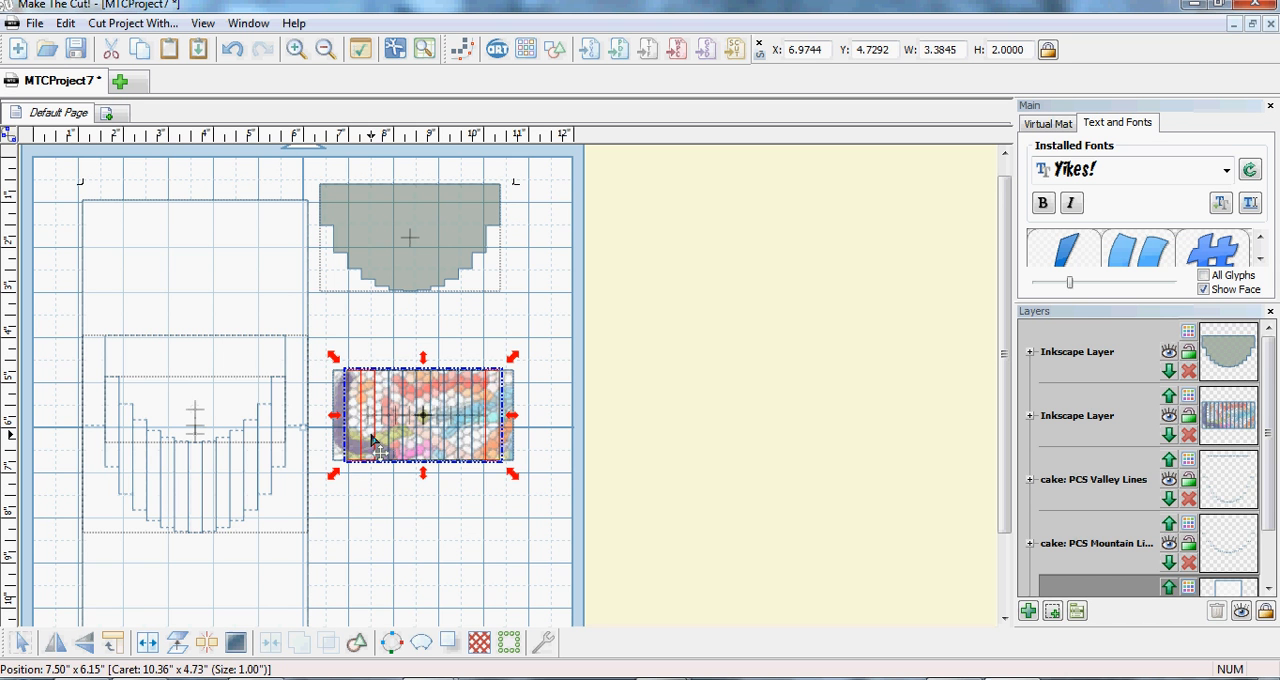
left_click(372, 440)
left_click(481, 440)
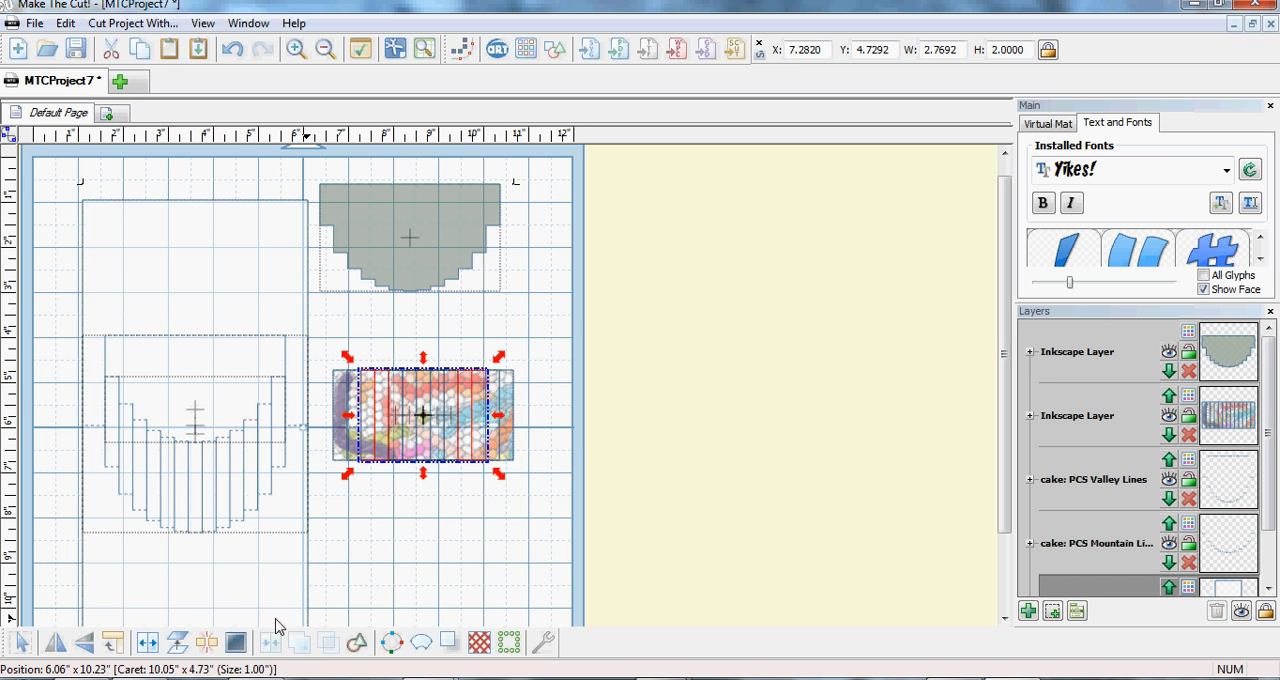
- Join the fifth strips in from each end as a pair, and likewise the two strips flanking the centre strip
left_click(400, 456)
left_click(401, 490)
left_click(398, 452)
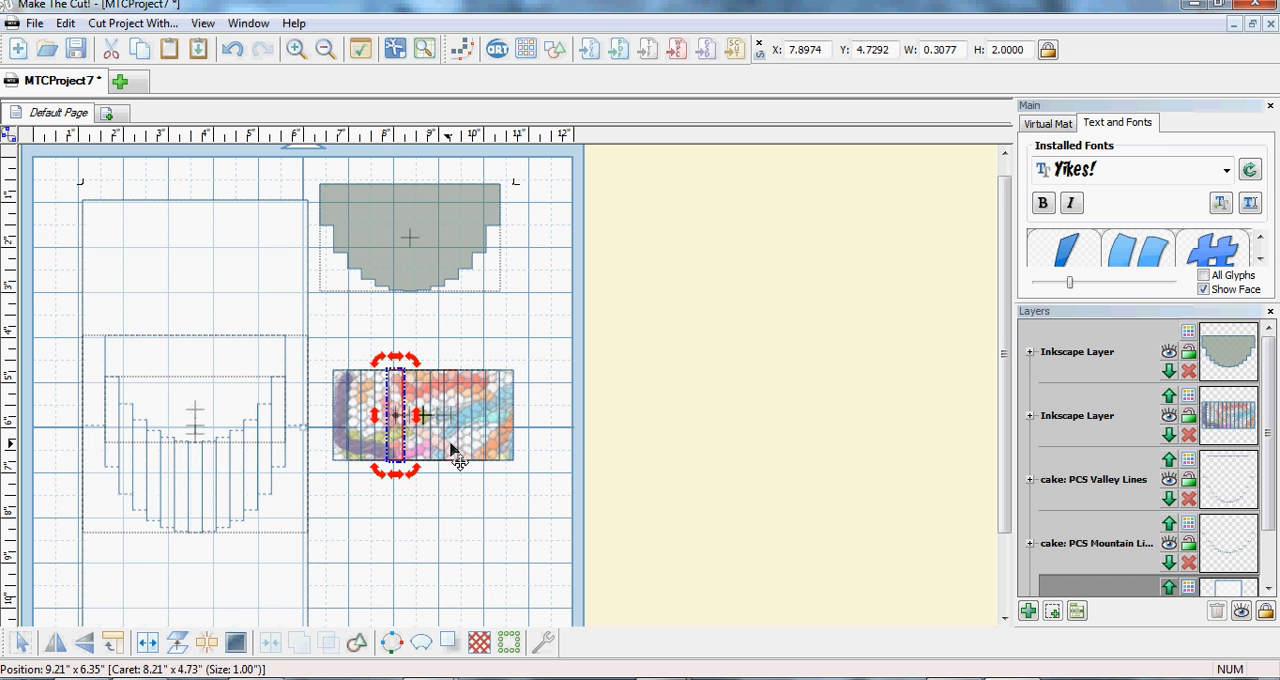
left_click(453, 452)
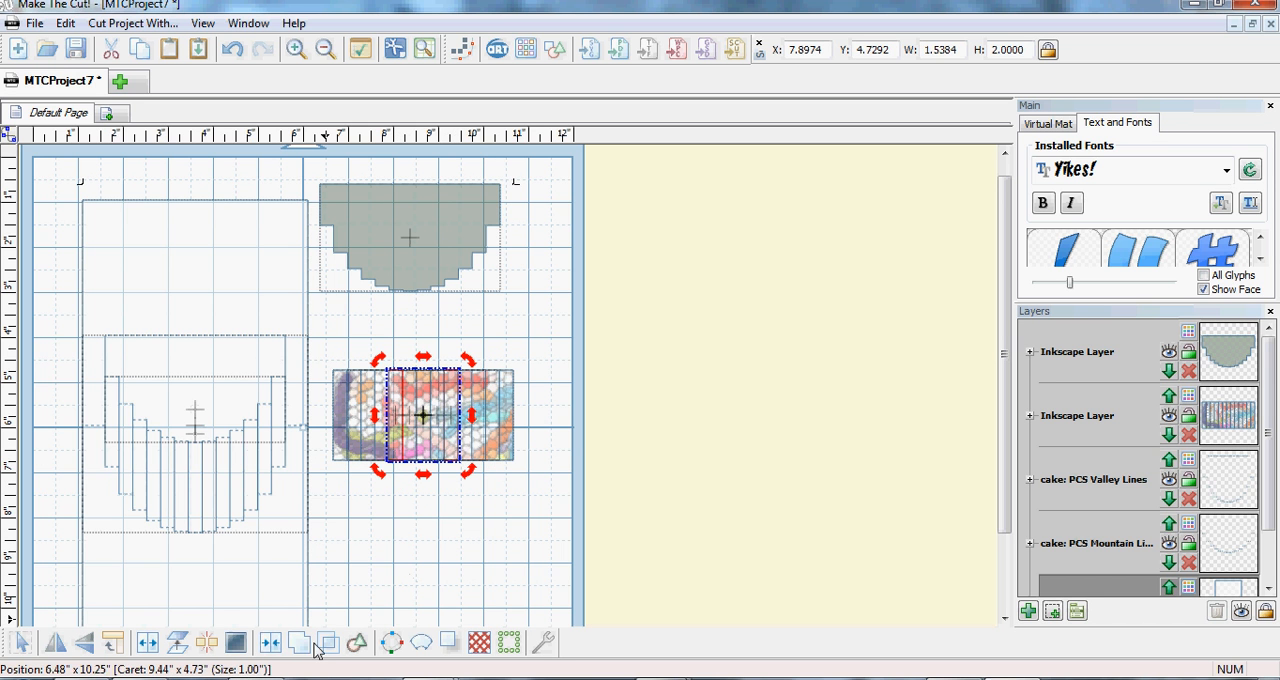
left_click(276, 647)
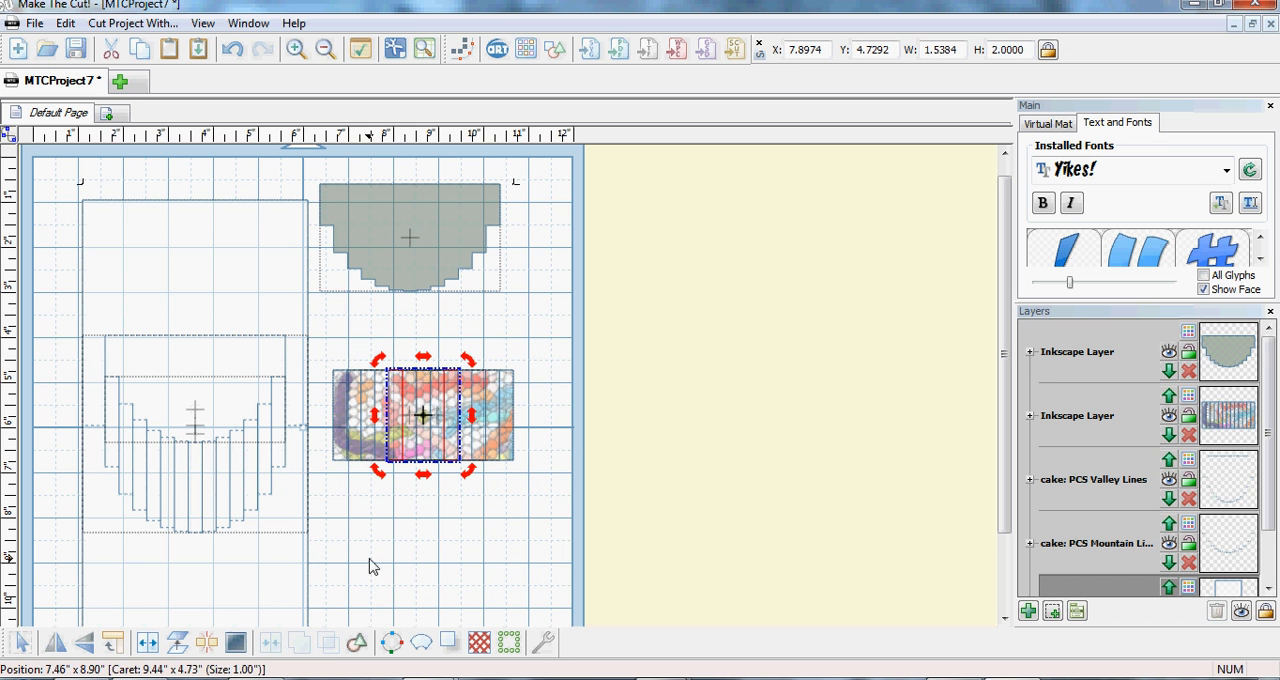
left_click(415, 458)
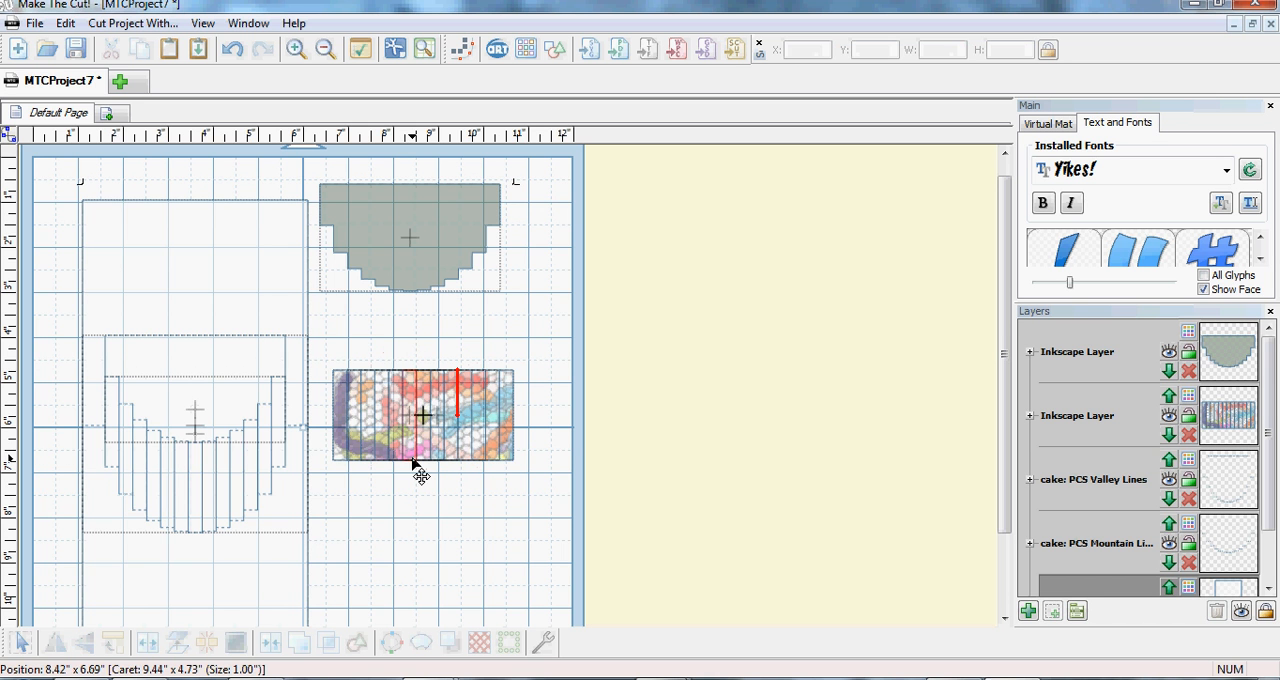
left_click(437, 452, "shift")
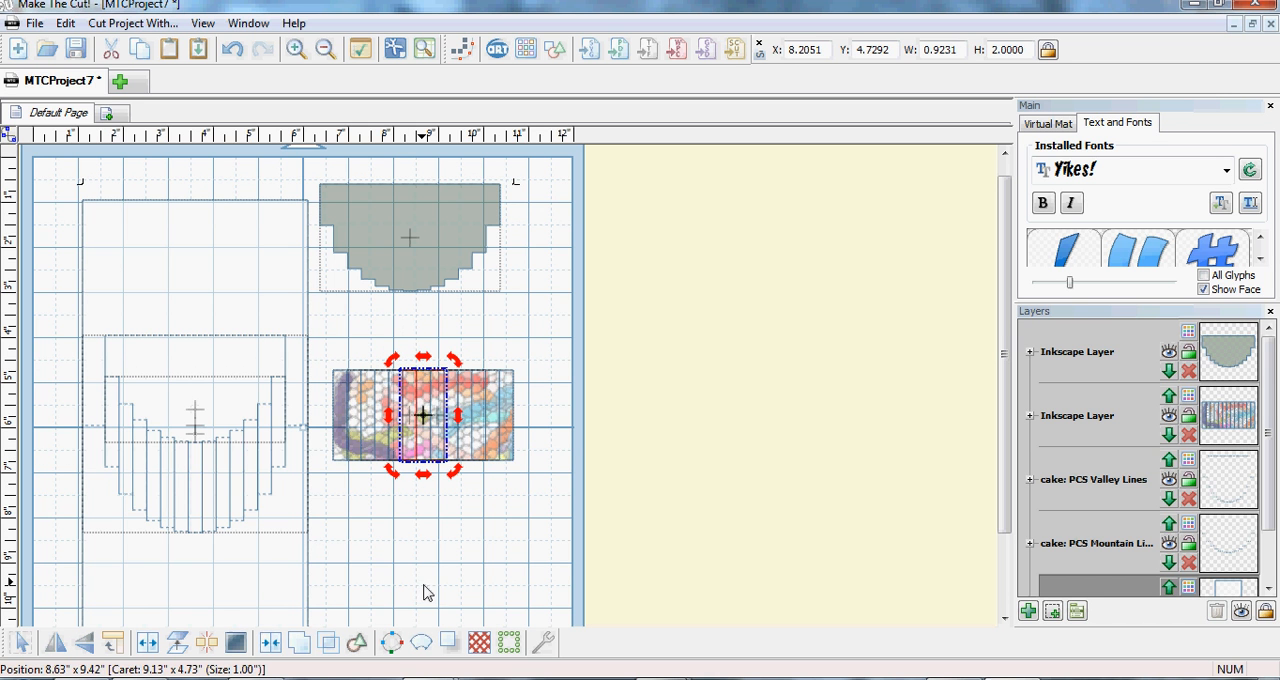
left_click(273, 646)
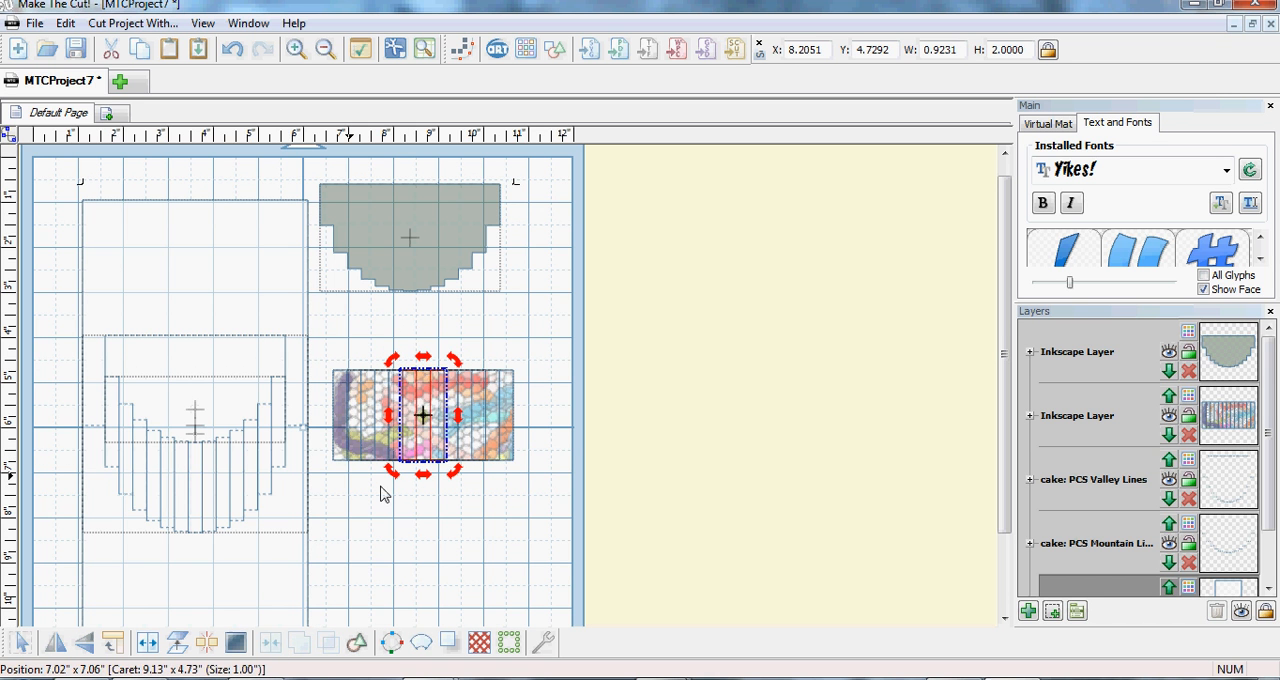
- Select all the textured strips and move them to X 1.5833, Y 6.3333, over the lower part of the cake card's slits
left_click(506, 443)
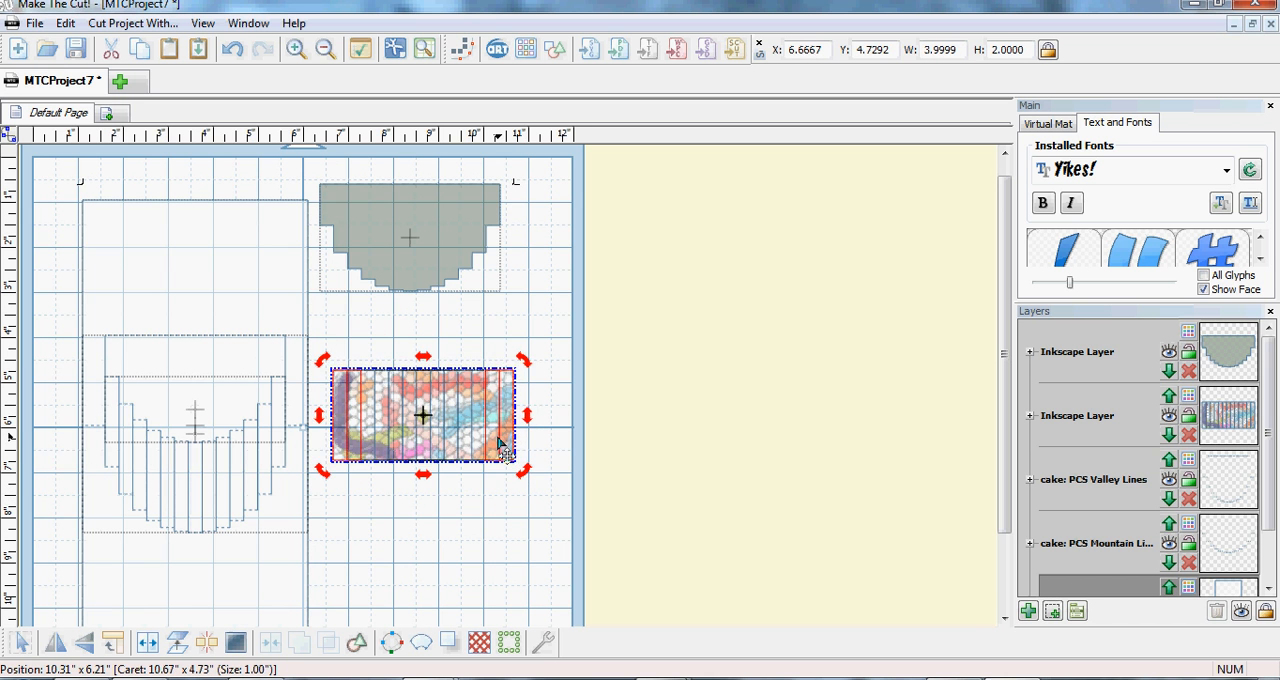
left_click(478, 443)
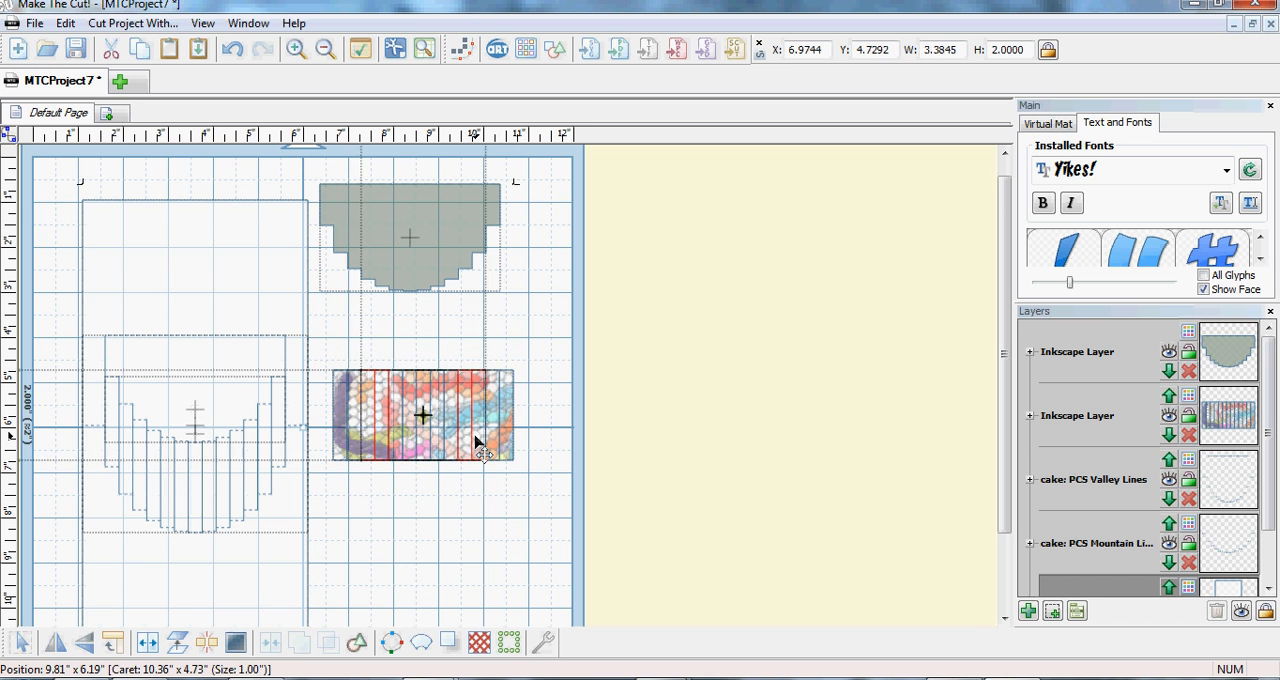
left_click(465, 441)
left_click_drag(548, 498, 320, 349)
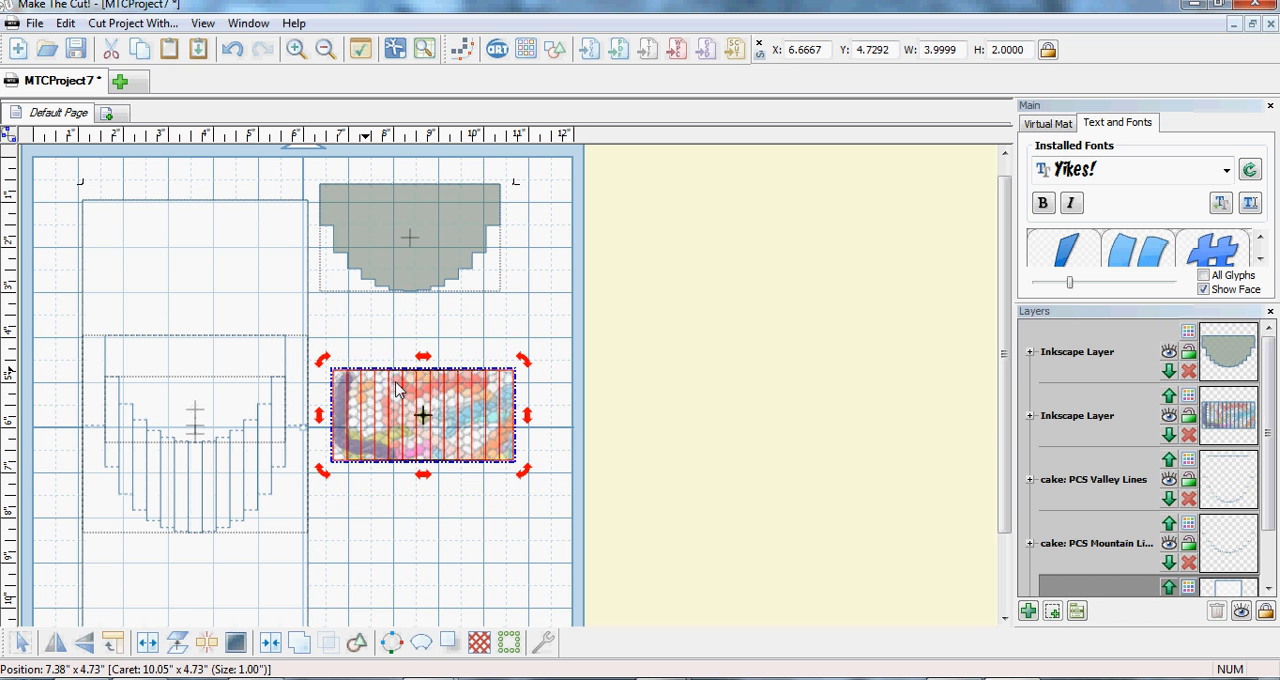
left_click_drag(412, 389, 198, 468)
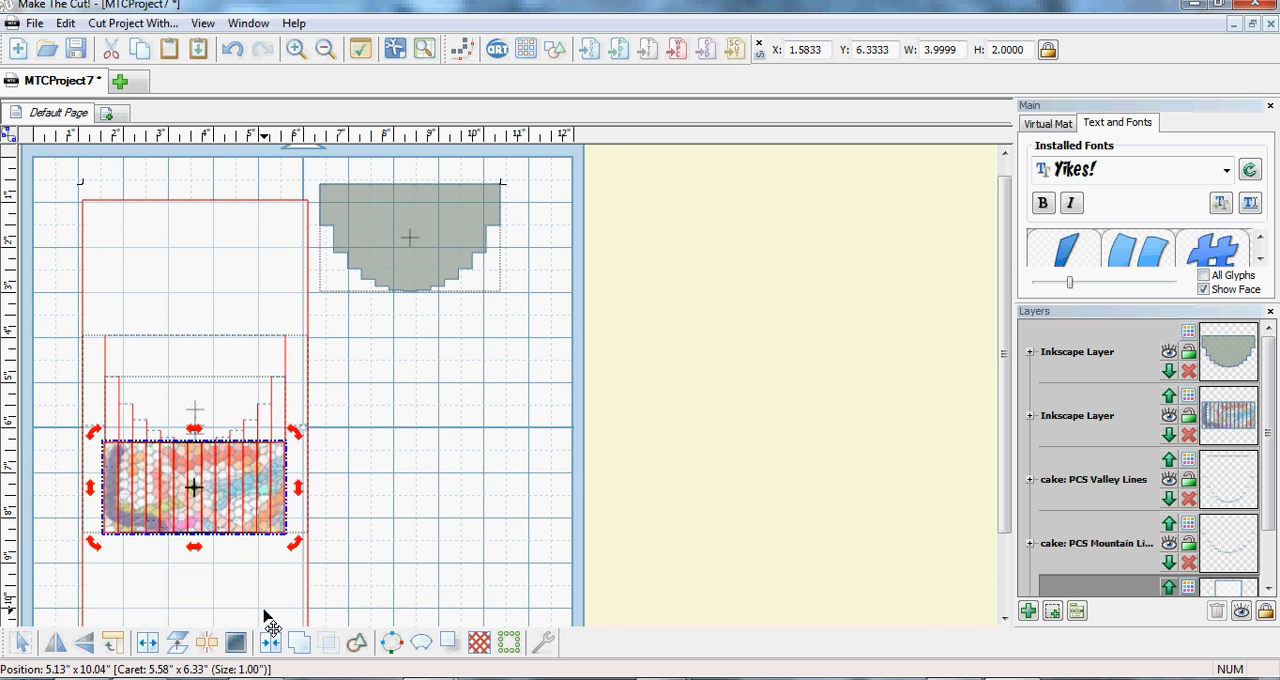
scroll(262, 615, "up", 2)
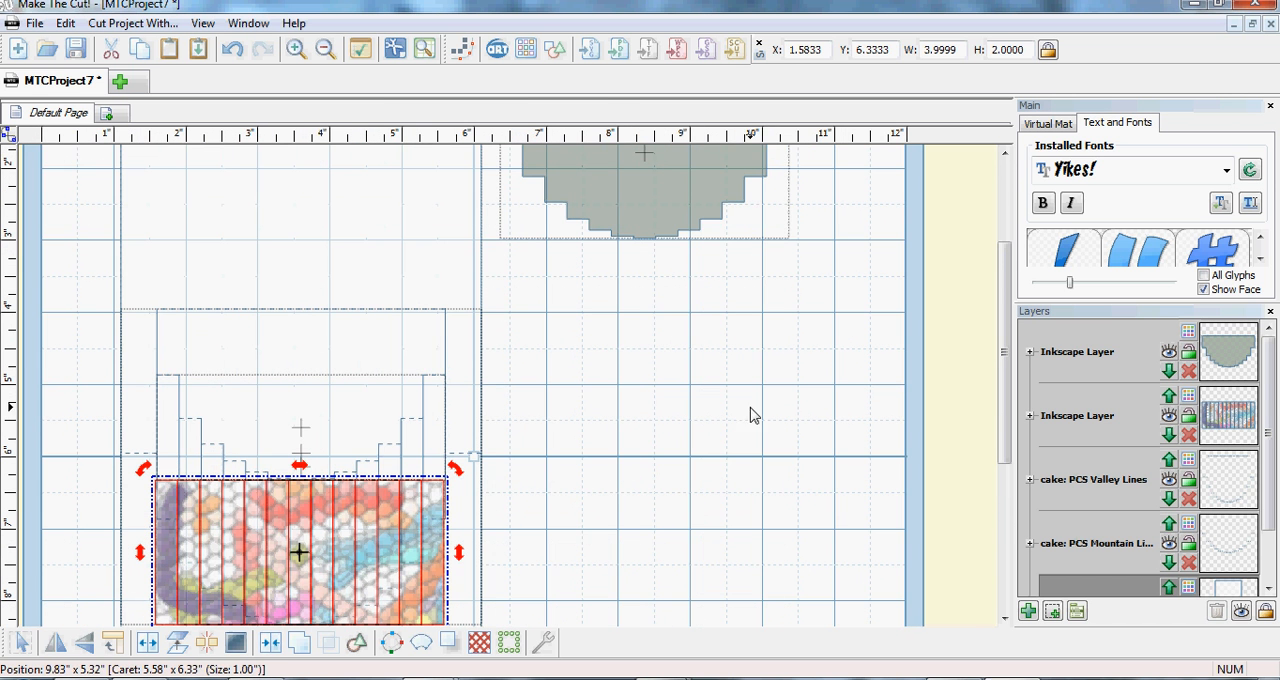
- Nudge the block of textured strips right to X 1.6007 so it lines up with the card's slits
left_click_drag(1005, 363, 1004, 412)
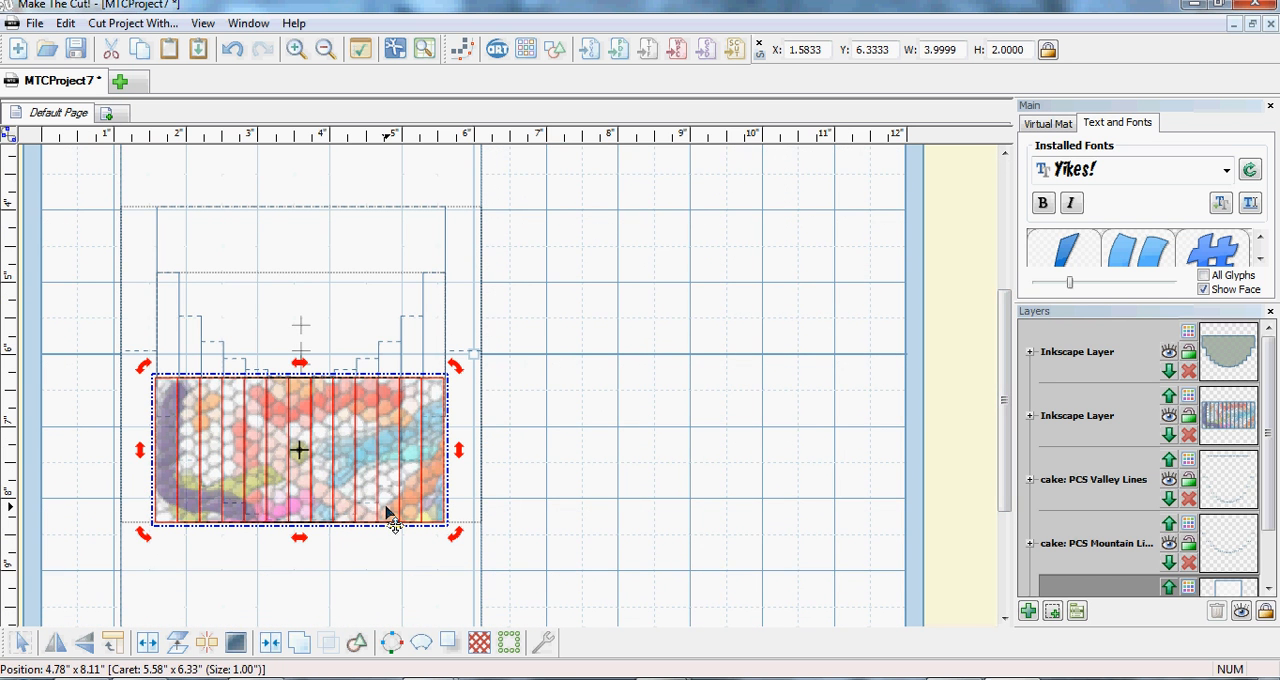
scroll(386, 508, "up", 4)
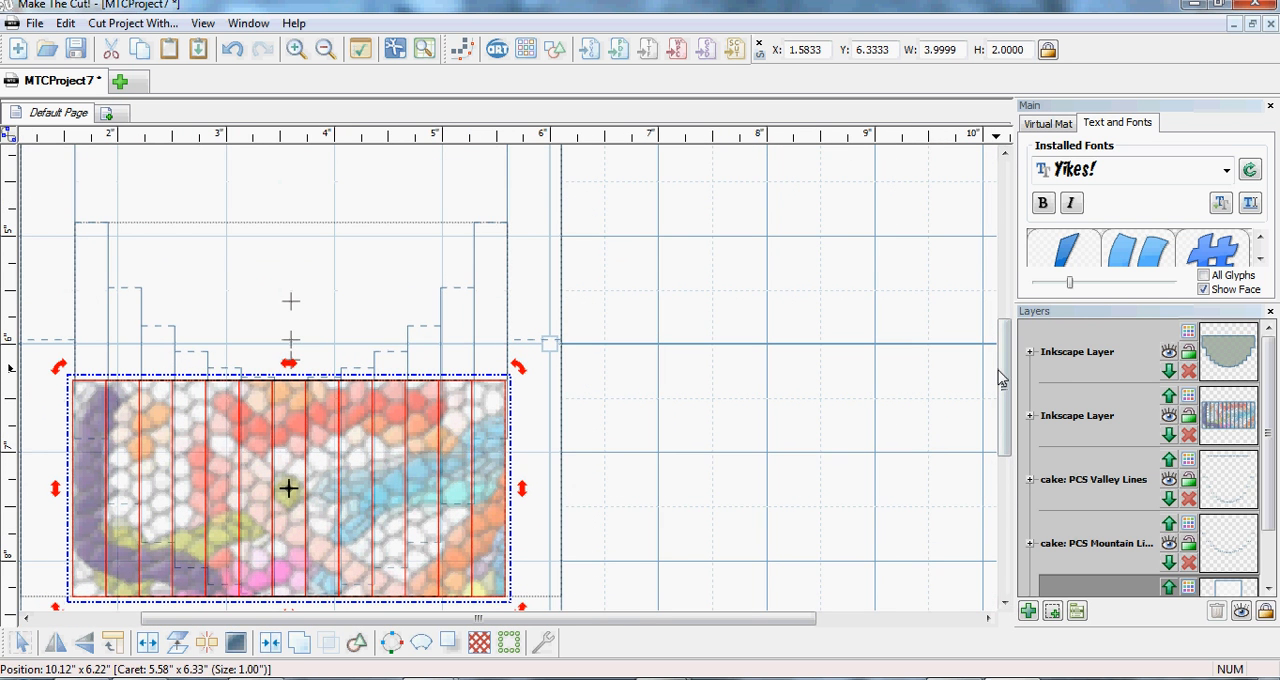
left_click_drag(1002, 374, 964, 379)
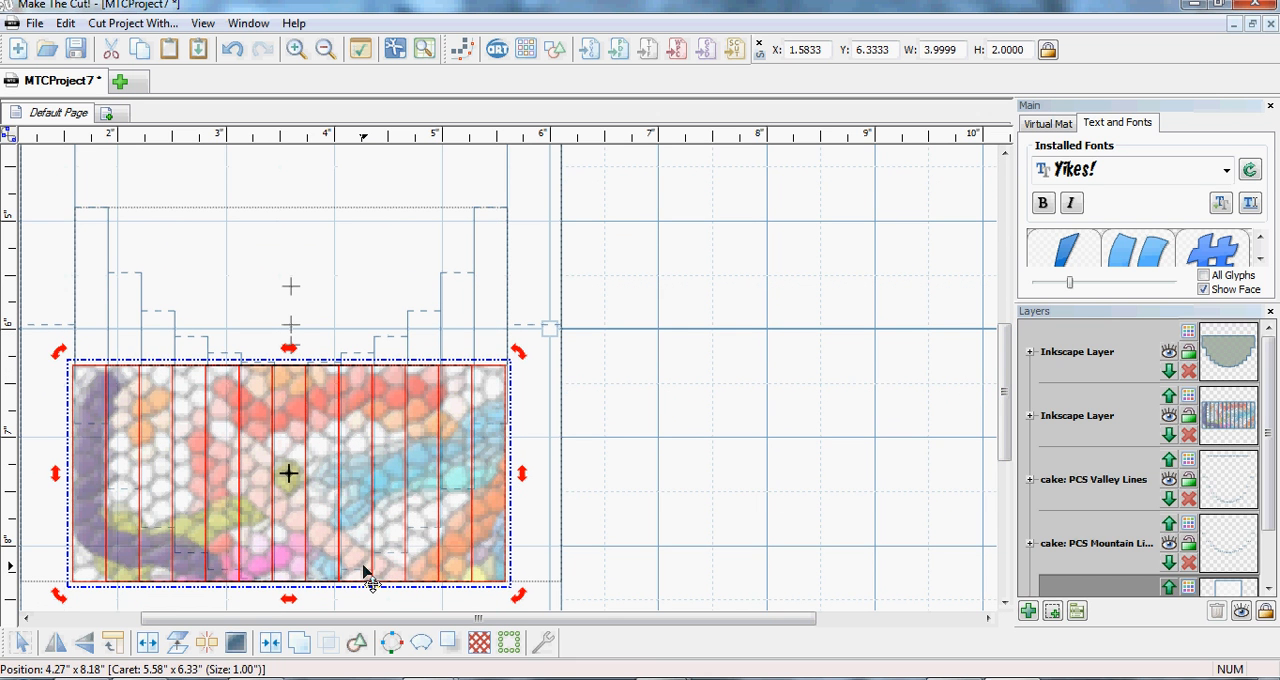
key("Right")
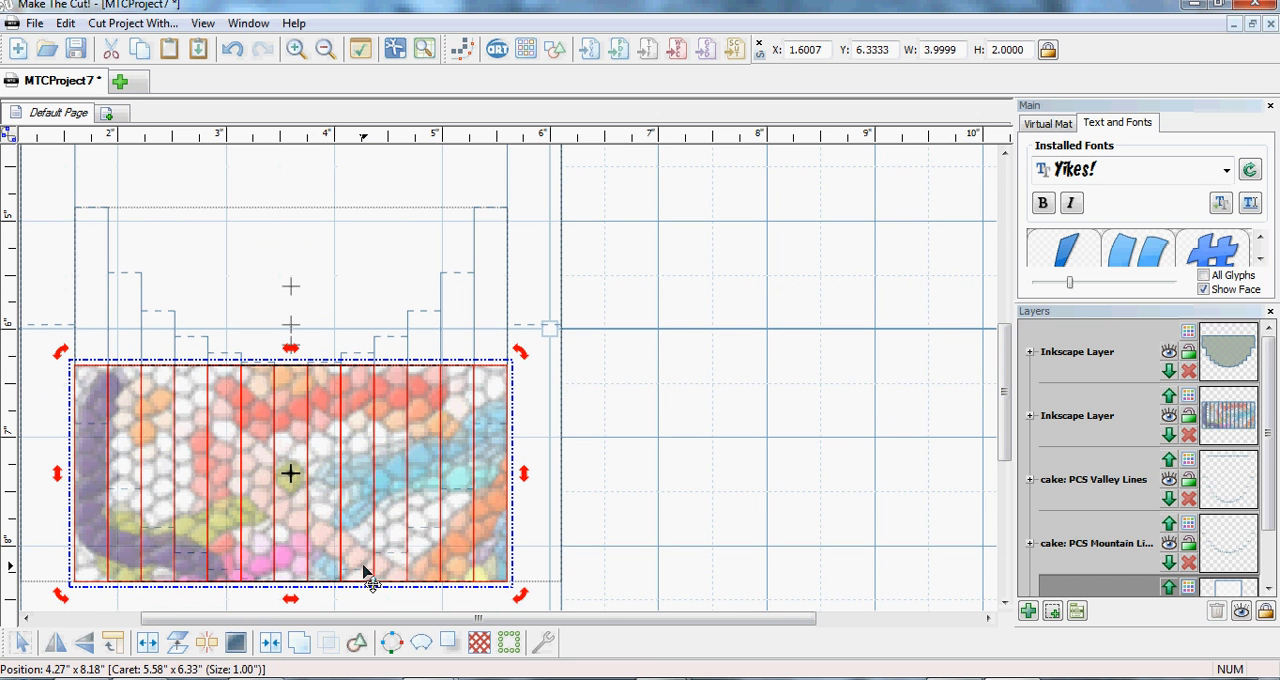
- Select all the textured strips except the centre one and raise them to Y 6.3073
left_click(582, 562)
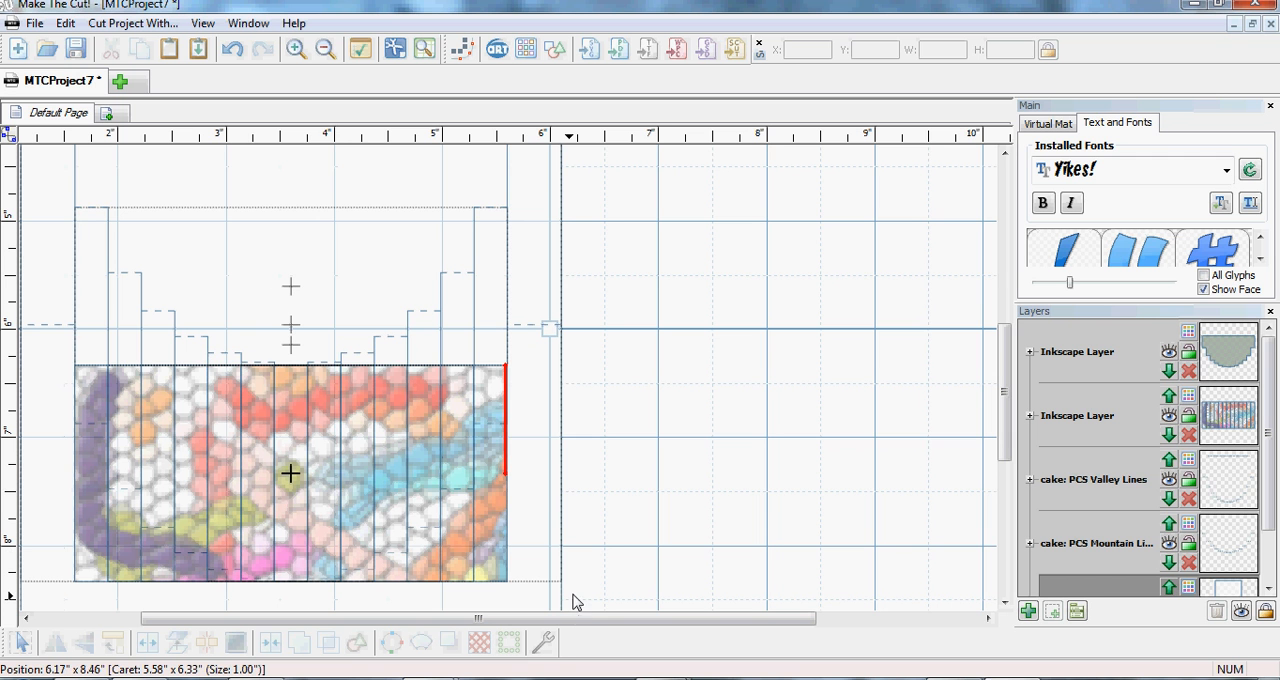
left_click_drag(565, 600, 82, 378)
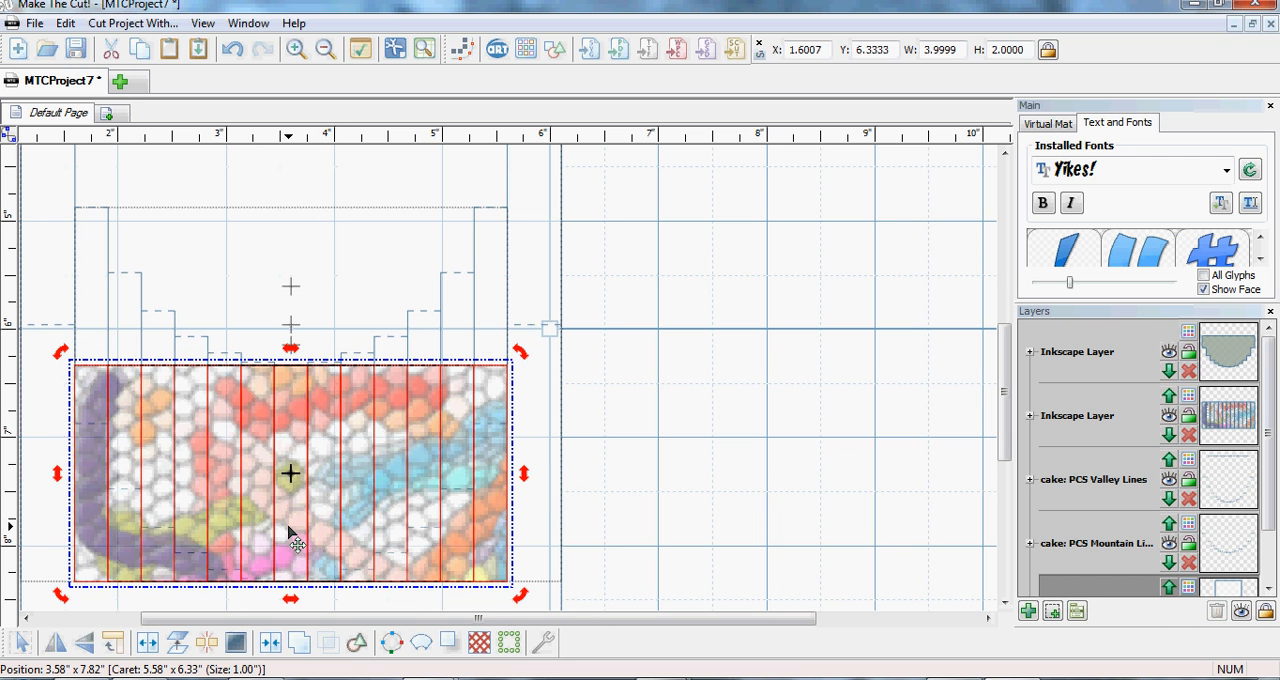
left_click(289, 530)
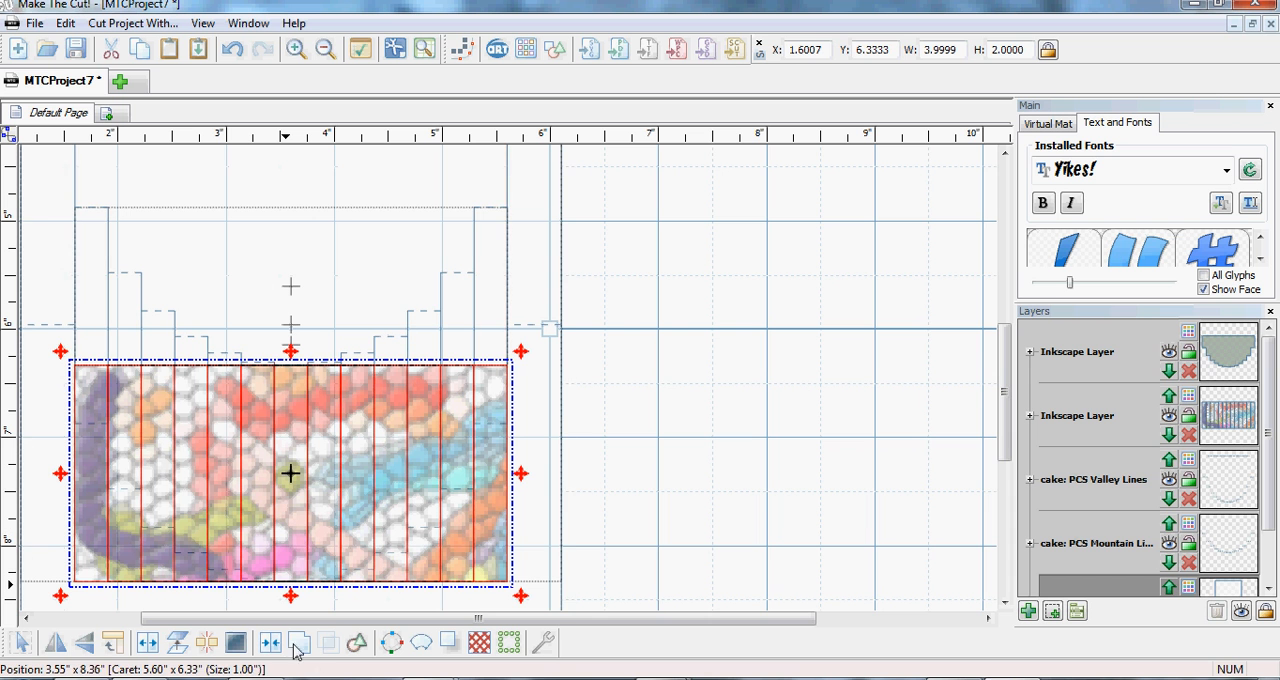
key("Up")
key("Up")
key("Up")
key("Up")
key("Up")
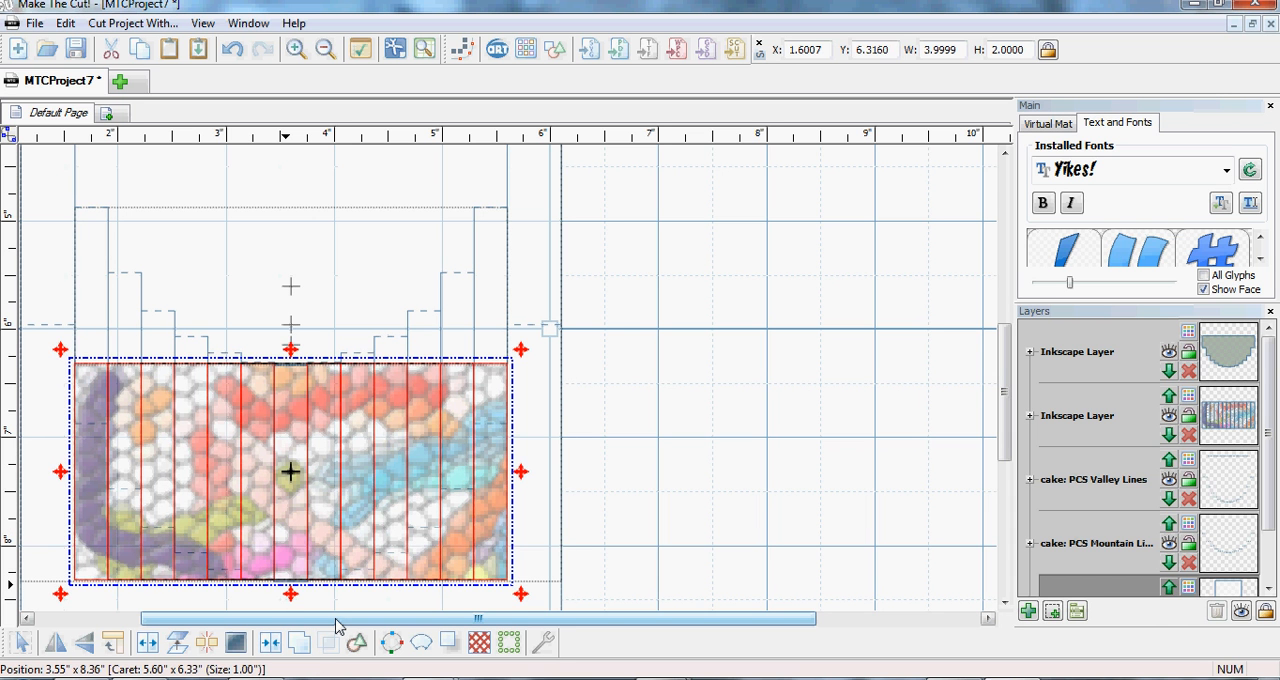
key("Down")
key("Down")
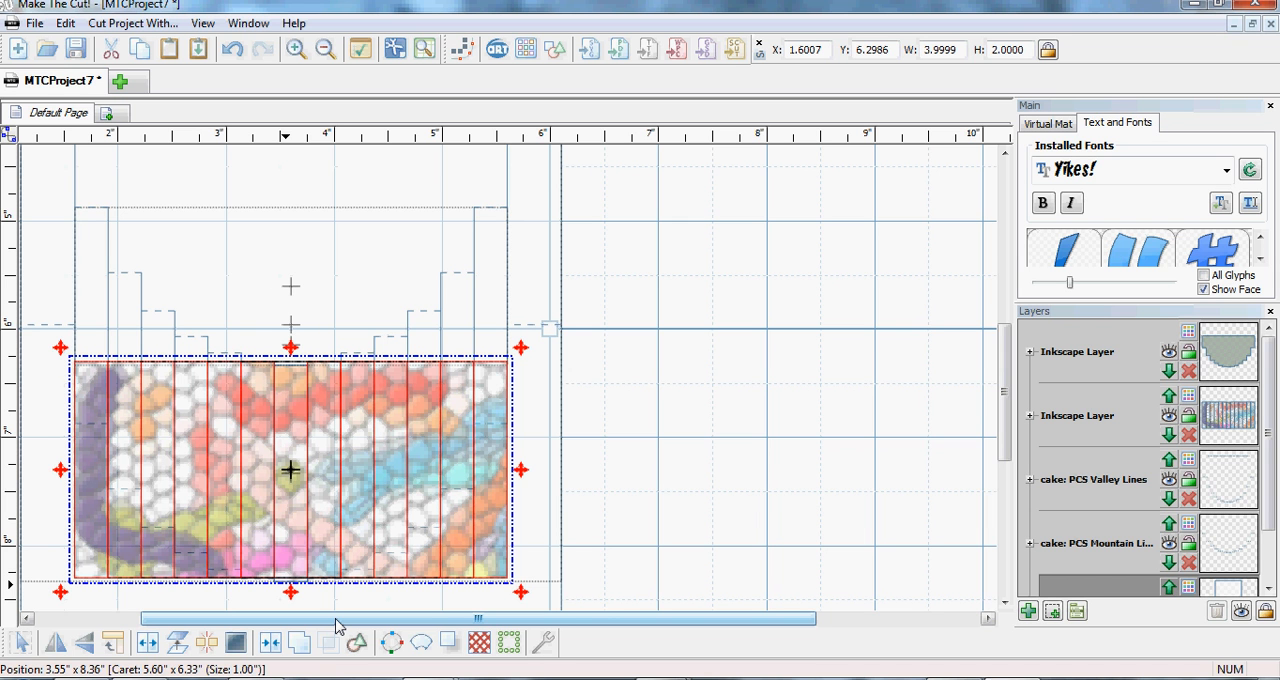
key("Down")
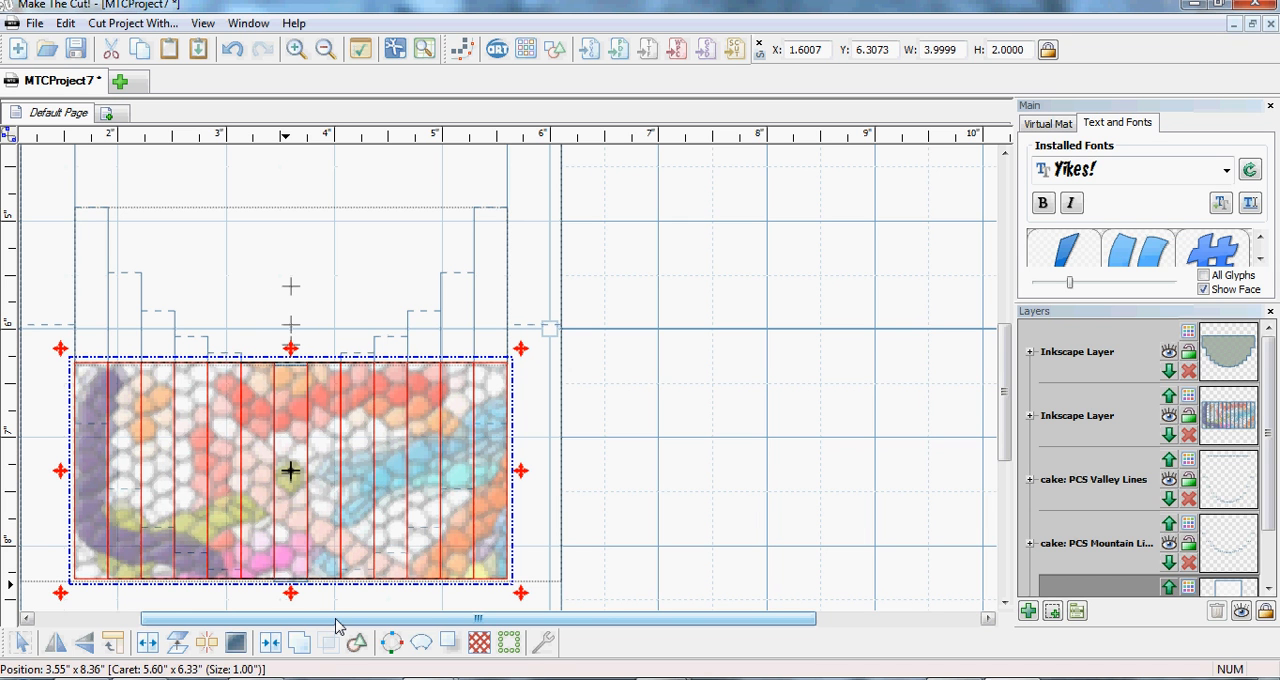
- Remove the pair flanking the centre strip from the selection and raise the remaining strips to Y 6.2205
left_click(323, 565)
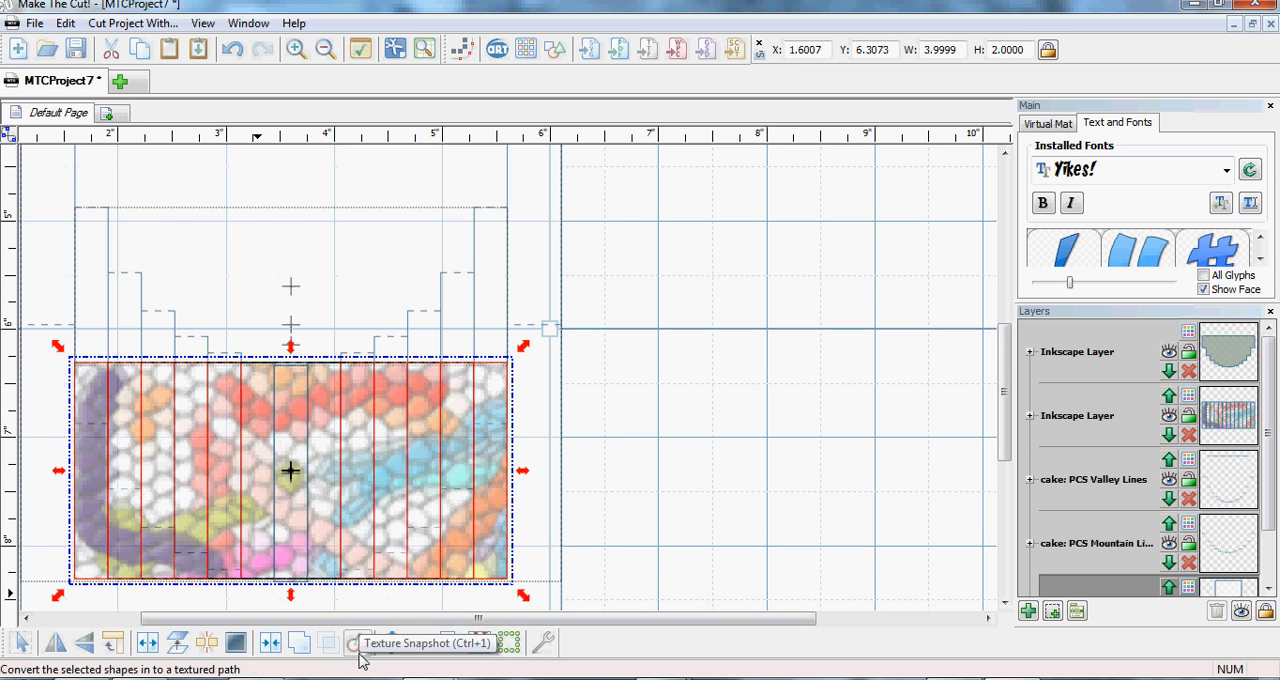
key("Up")
key("Up")
key("Up")
key("Up")
key("Up")
key("Up")
key("Up")
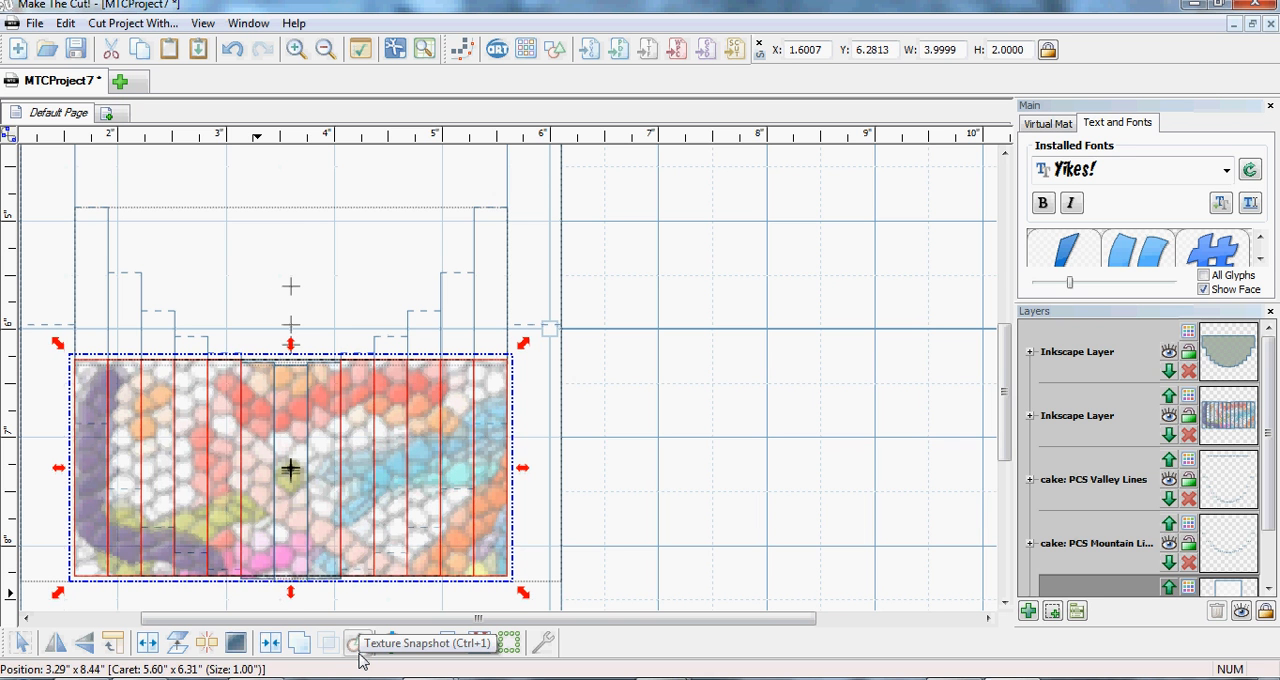
key("Up")
key("Up")
key("Up")
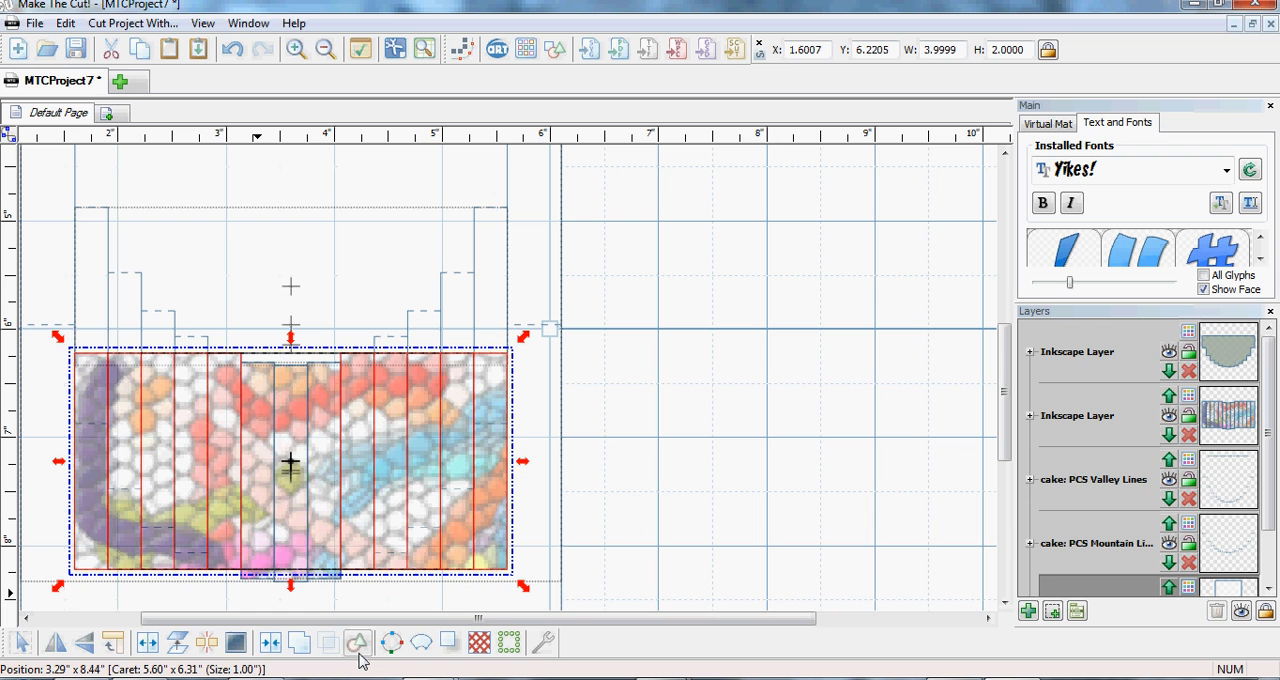
- Remove the fifth strips in from each end from the selection and raise the remaining strips to Y 6.0642
left_click(367, 557)
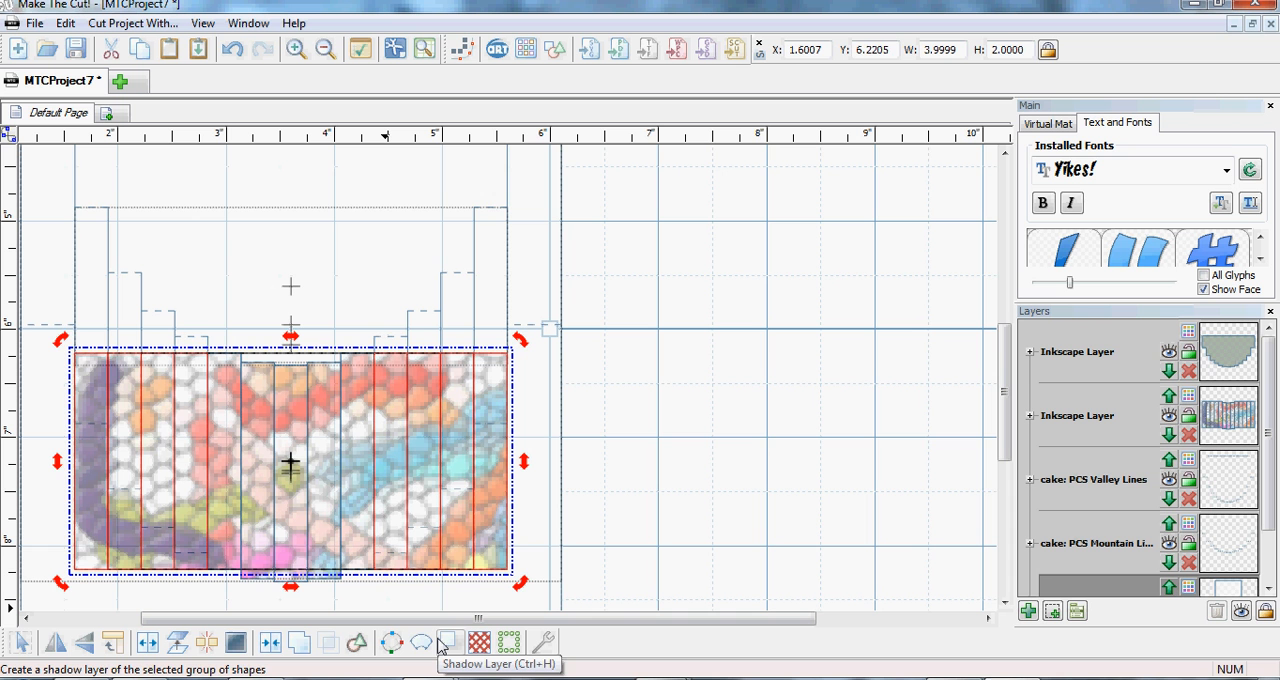
key("Up")
key("Up")
key("Up")
key("Up")
key("Up")
key("Up")
key("Up")
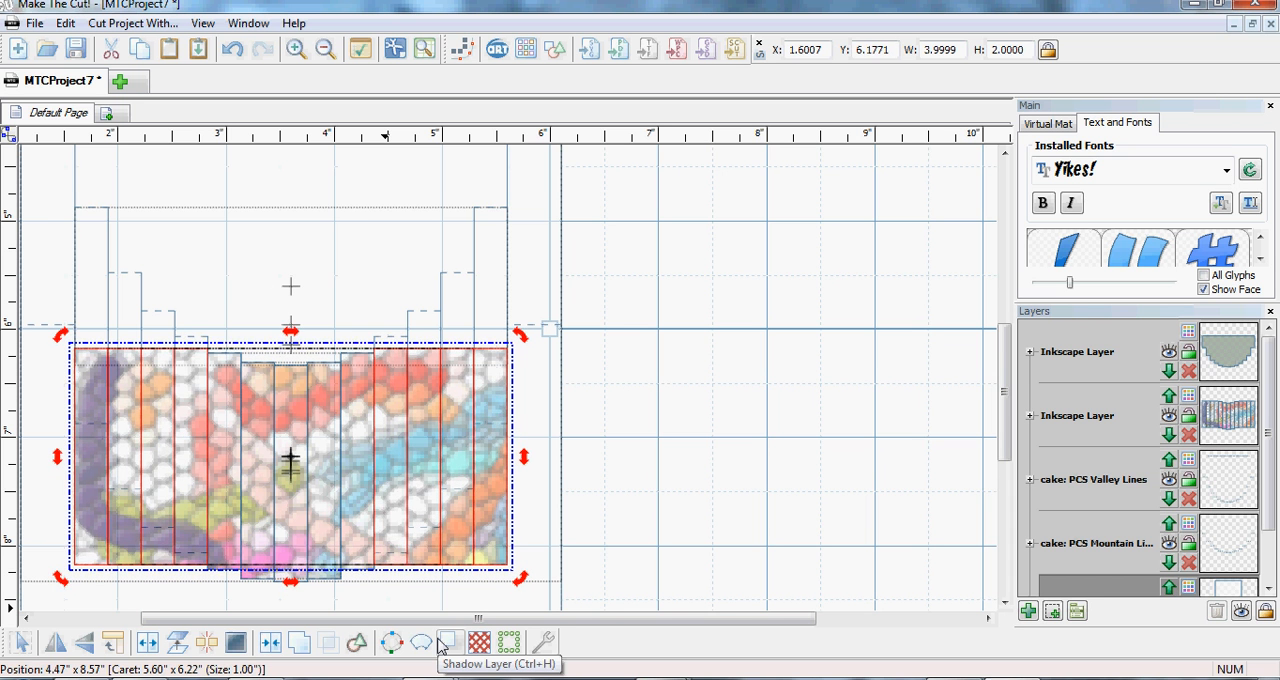
key("Up")
key("Up")
key("Up")
key("Up")
key("Up")
key("Up")
key("Up")
key("Up")
key("Up")
key("Up")
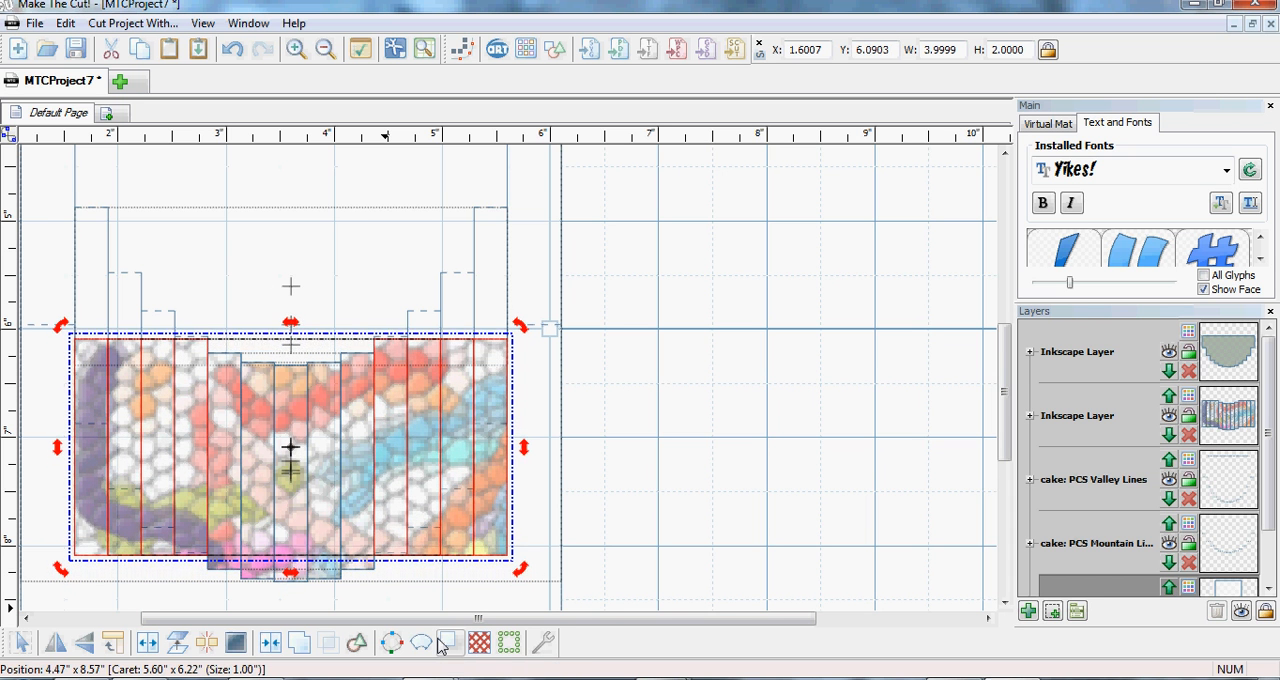
key("Up")
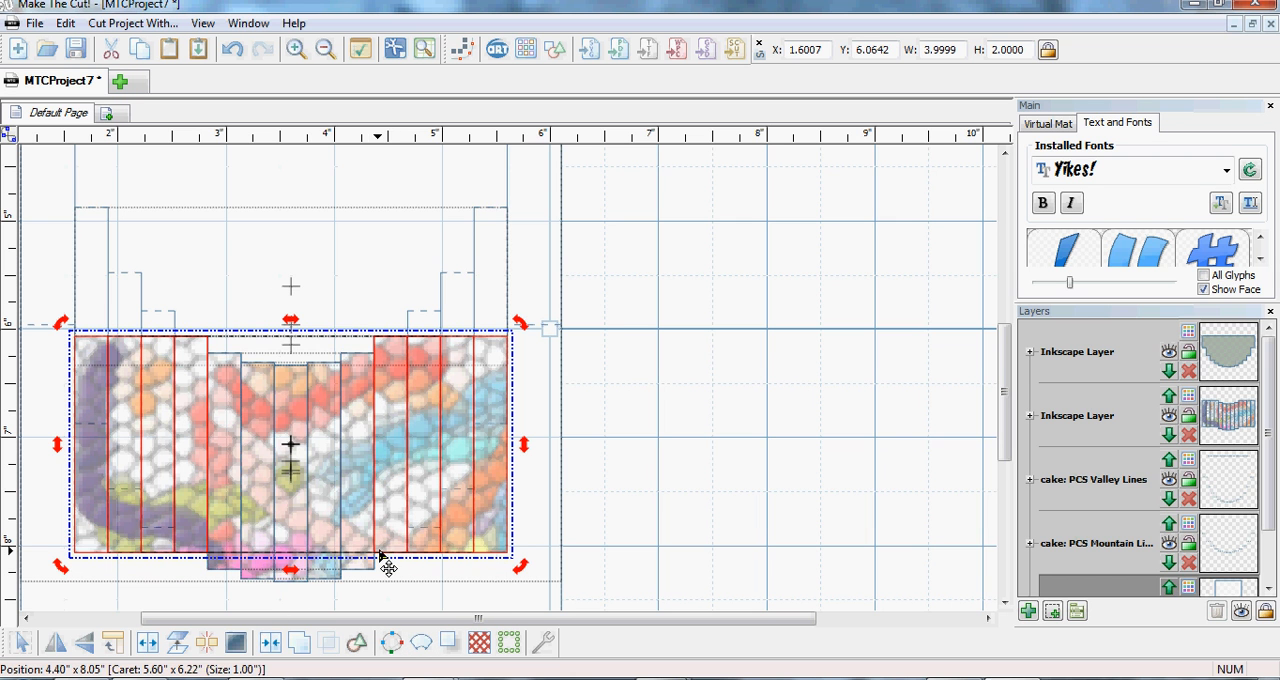
- Remove the joined third and fourth strips from the selection and raise the two outer strips at each end to Y 5.4740
left_click(383, 372)
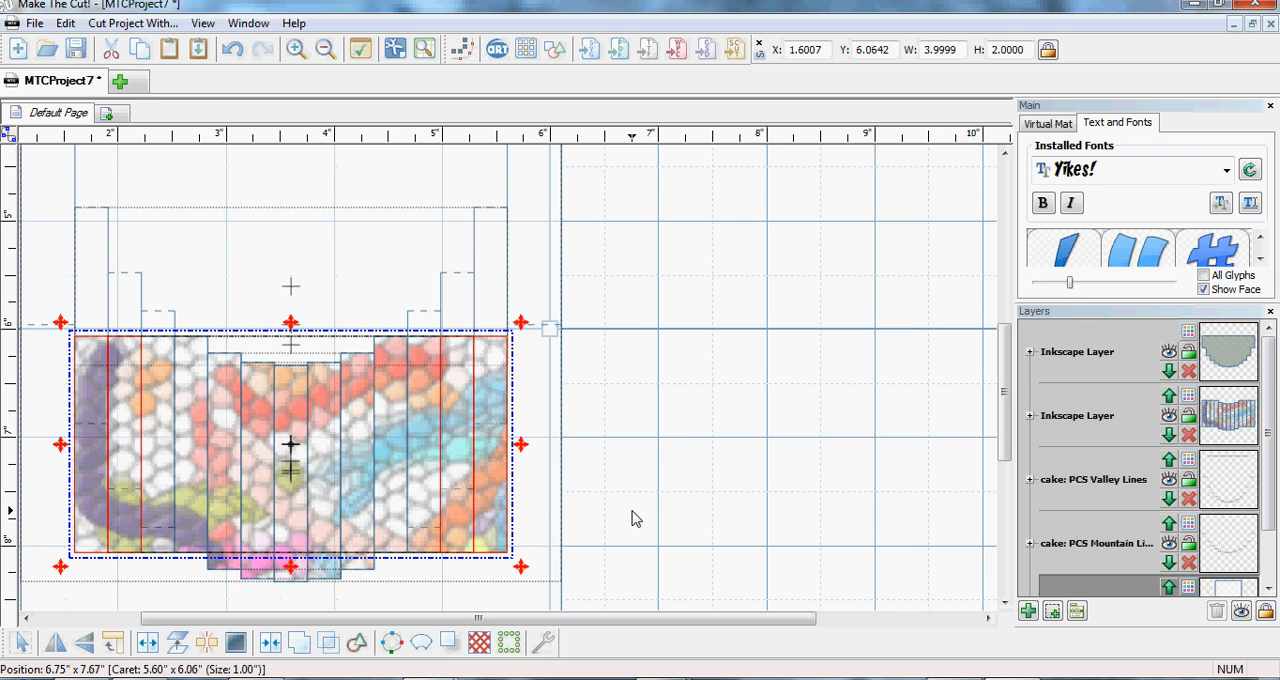
key("Up")
key("Up")
key("Up")
key("Up")
key("Up")
key("Up")
key("Up")
key("Up")
key("Up")
key("Up")
key("Up")
key("Up")
key("Up")
key("Up")
key("Up")
key("Up")
key("Up")
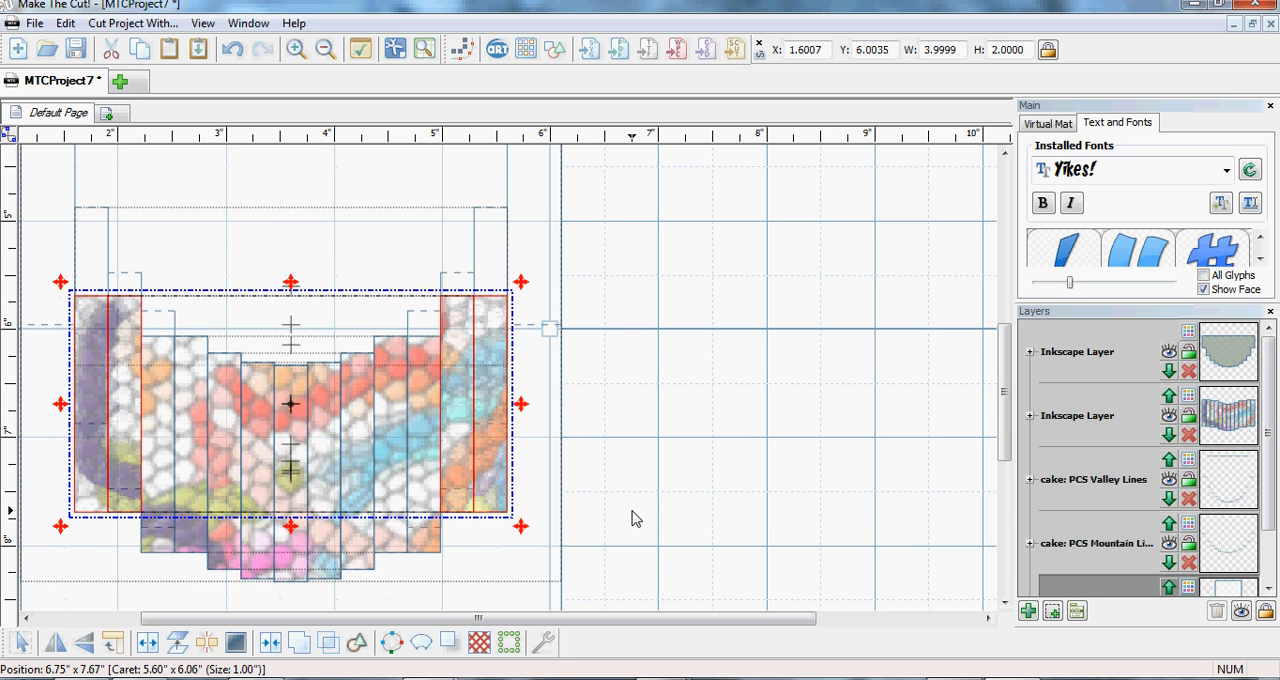
key("Up")
key("Up")
key("Up")
key("Up")
key("Up")
key("Up")
key("Up")
key("Up")
key("Up")
key("Up")
key("Up")
key("Up")
key("Up")
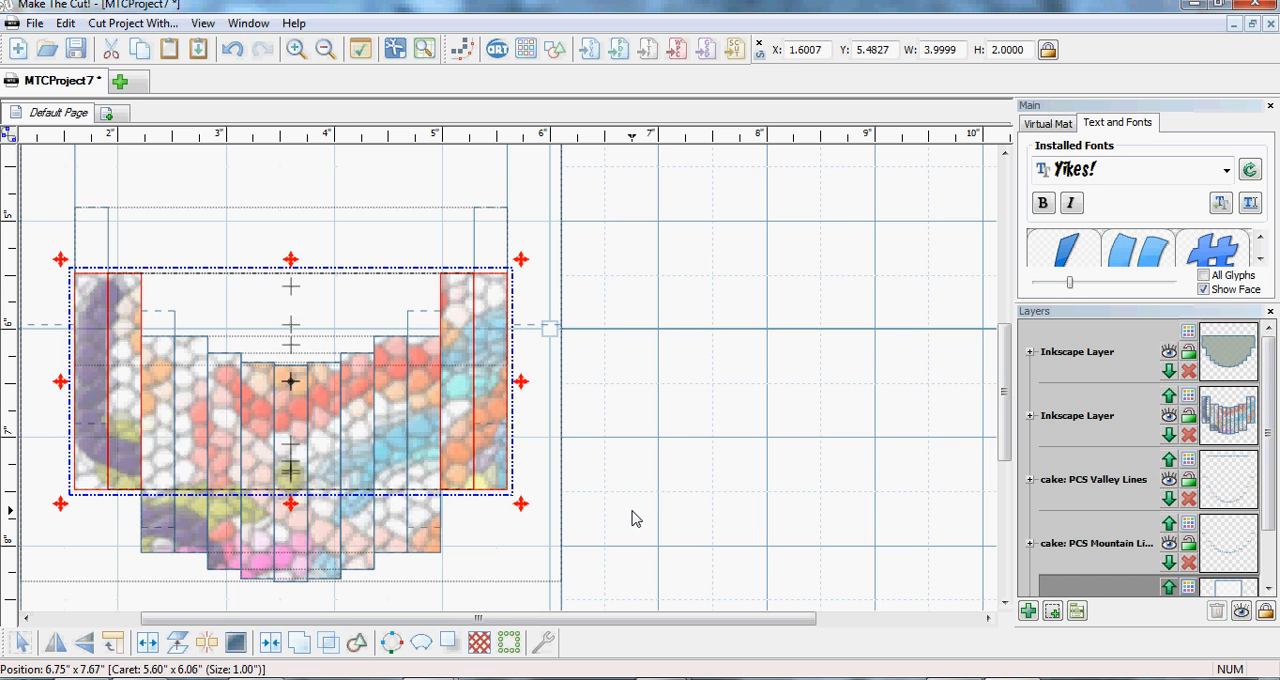
key("Up")
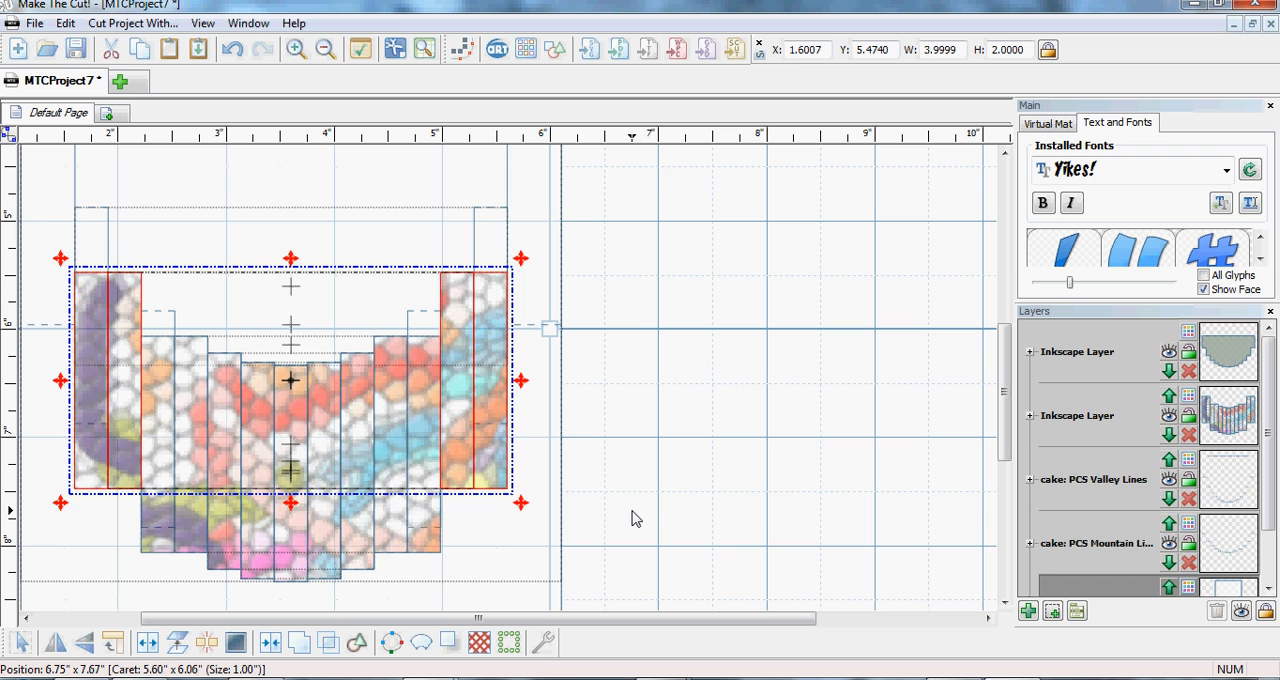
- Remove the second strips in from each end from the selection and raise the outermost pair to Y 4.8750
left_click(121, 465)
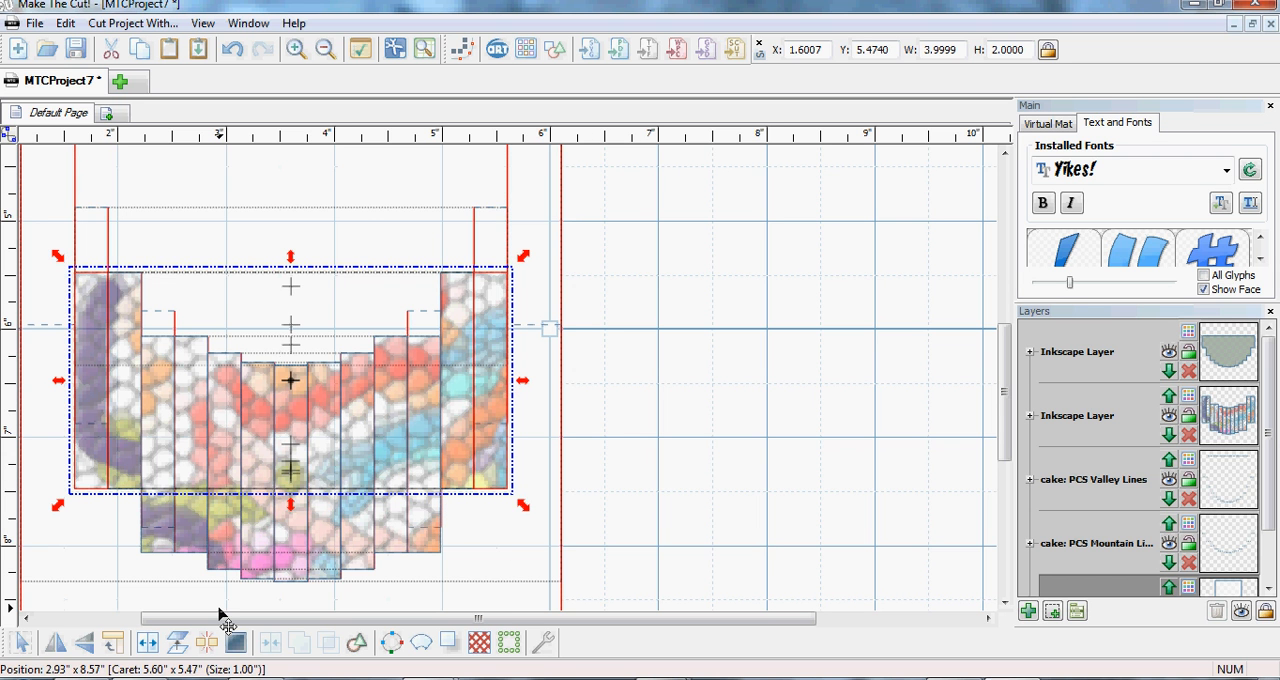
key("Up")
key("Up")
key("Up")
key("Up")
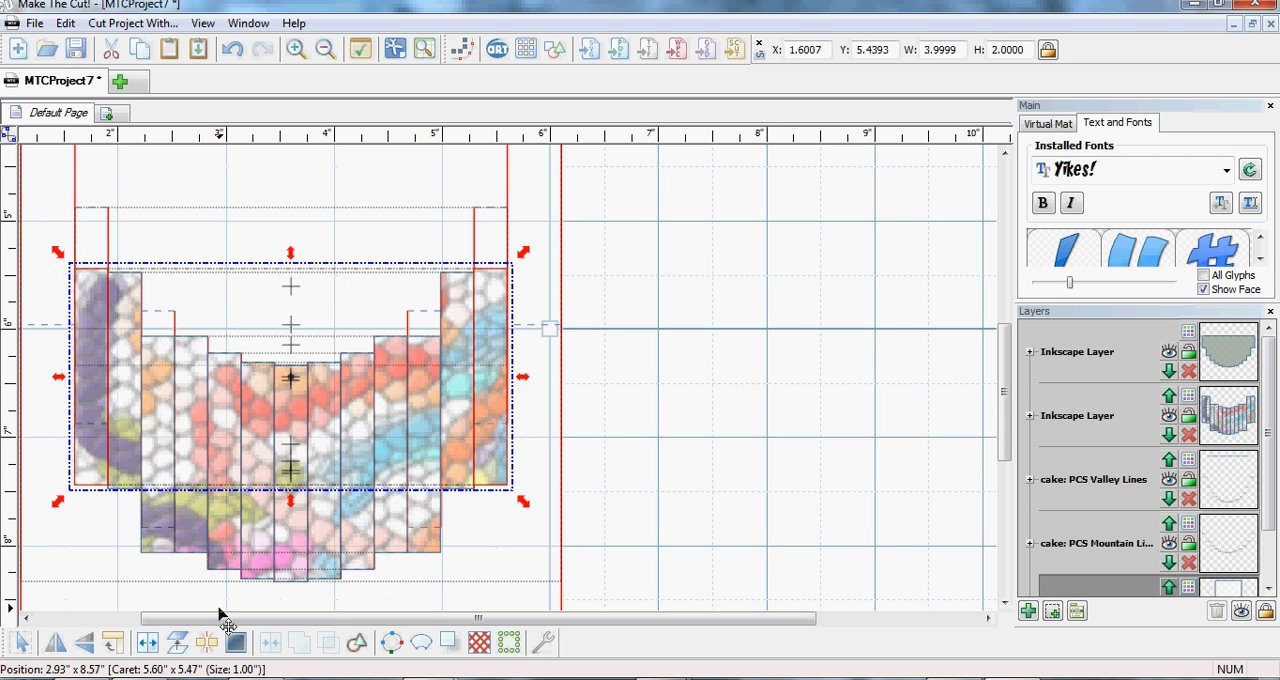
key("Up")
key("Up")
key("Up")
key("Up")
key("Up")
key("Up")
key("Up")
key("Up")
key("Up")
key("Up")
key("Up")
key("Up")
key("Up")
key("Up")
key("Up")
key("Up")
key("Up")
key("Up")
key("Up")
key("Up")
key("Up")
key("Up")
key("Up")
key("Up")
key("Up")
key("Up")
key("Up")
key("Up")
key("Up")
key("Up")
key("Up")
key("Up")
key("Up")
key("Up")
key("Up")
key("Up")
key("Up")
key("Up")
key("Up")
key("Up")
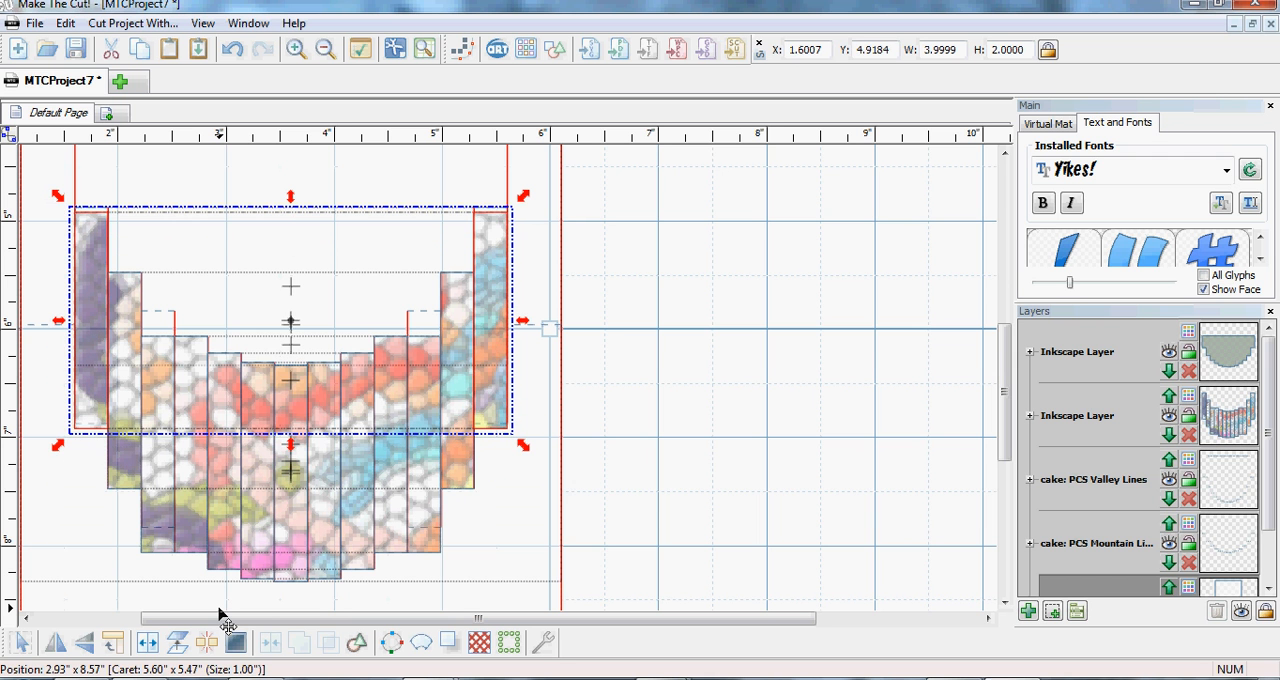
key("Up")
key("Up")
key("Up")
key("Up")
key("Up")
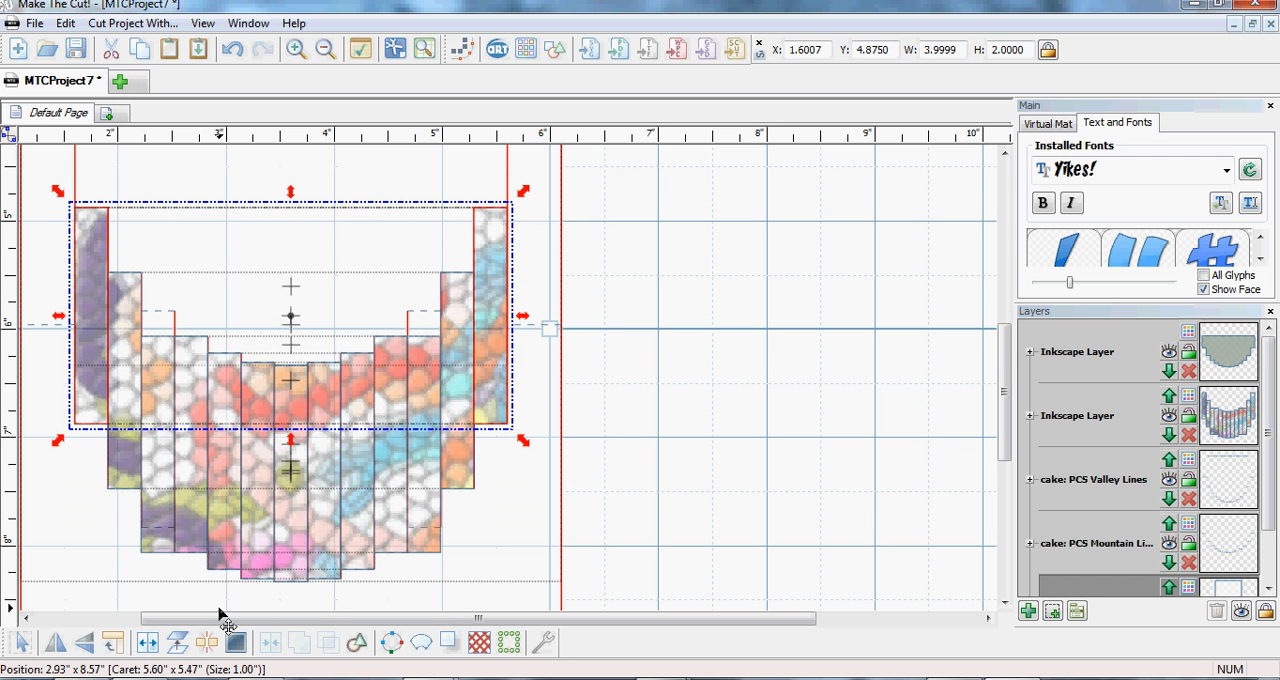
- Split the joined third and fourth strips apart and join the fourth strips in from each end as a pair
left_click(432, 541)
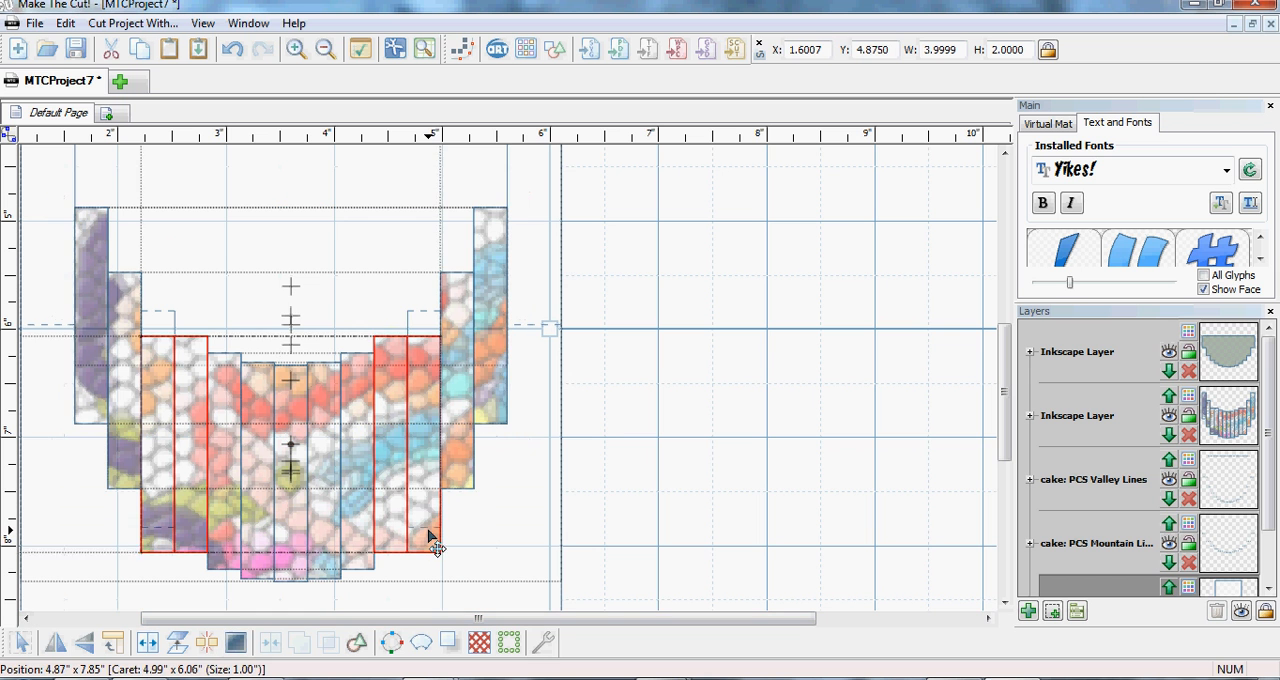
left_click(206, 648)
left_click(594, 573)
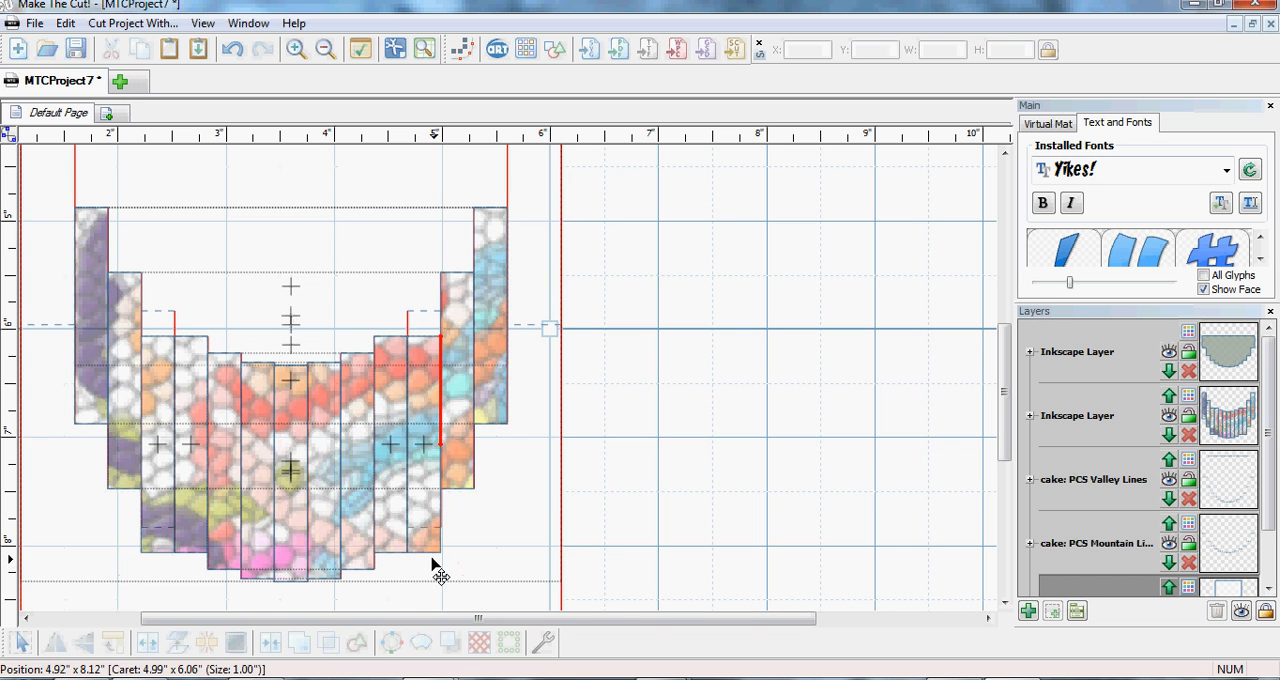
left_click(392, 566)
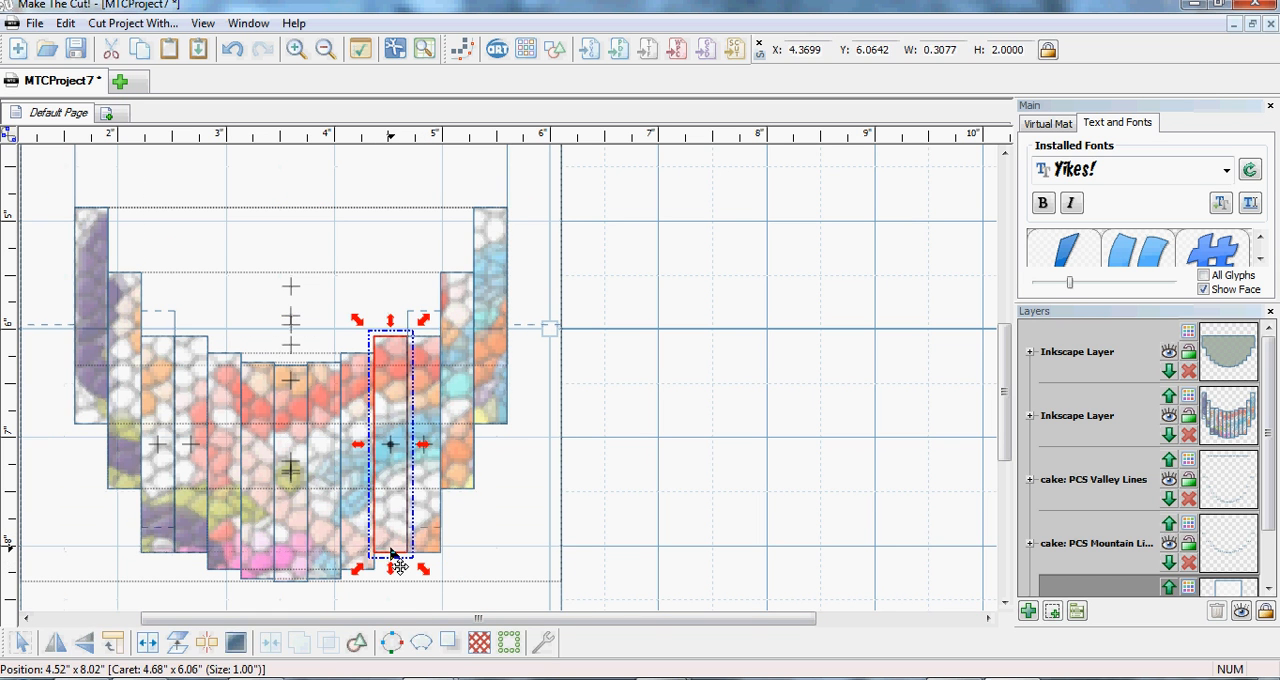
left_click(197, 550, "shift")
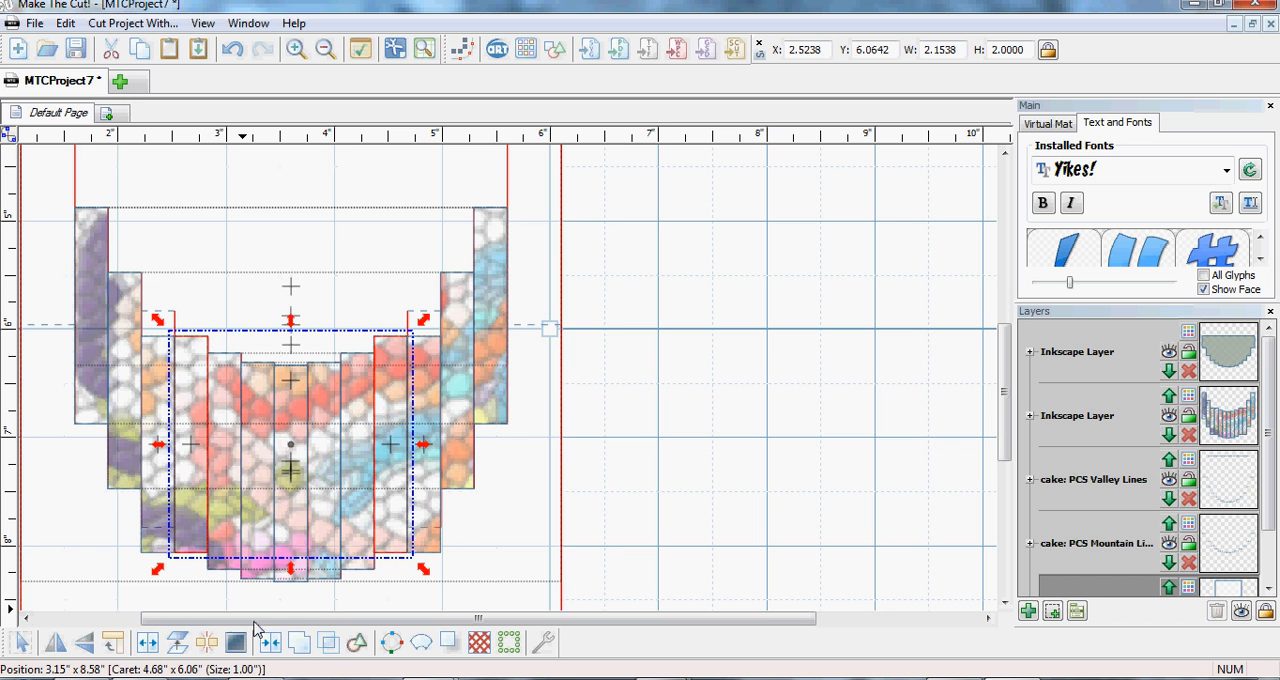
left_click(643, 543)
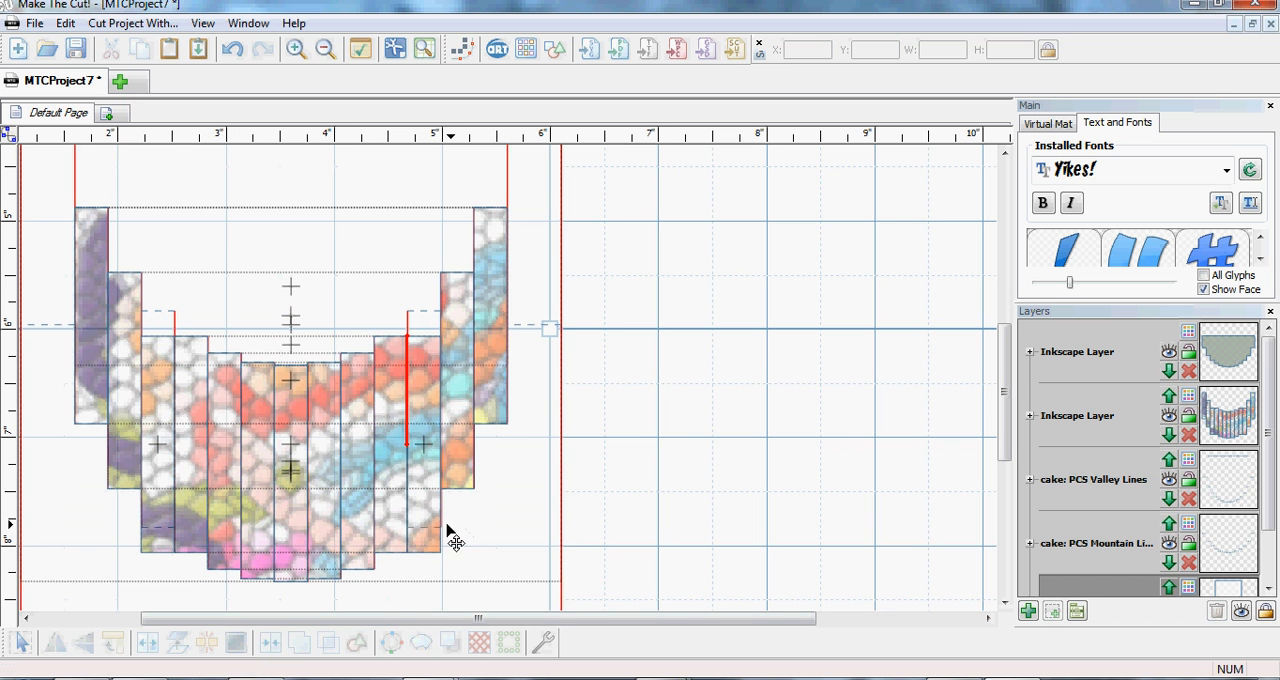
- Join the third strips in from each end as a pair and raise the pair to Y 5.8299
left_click(433, 540)
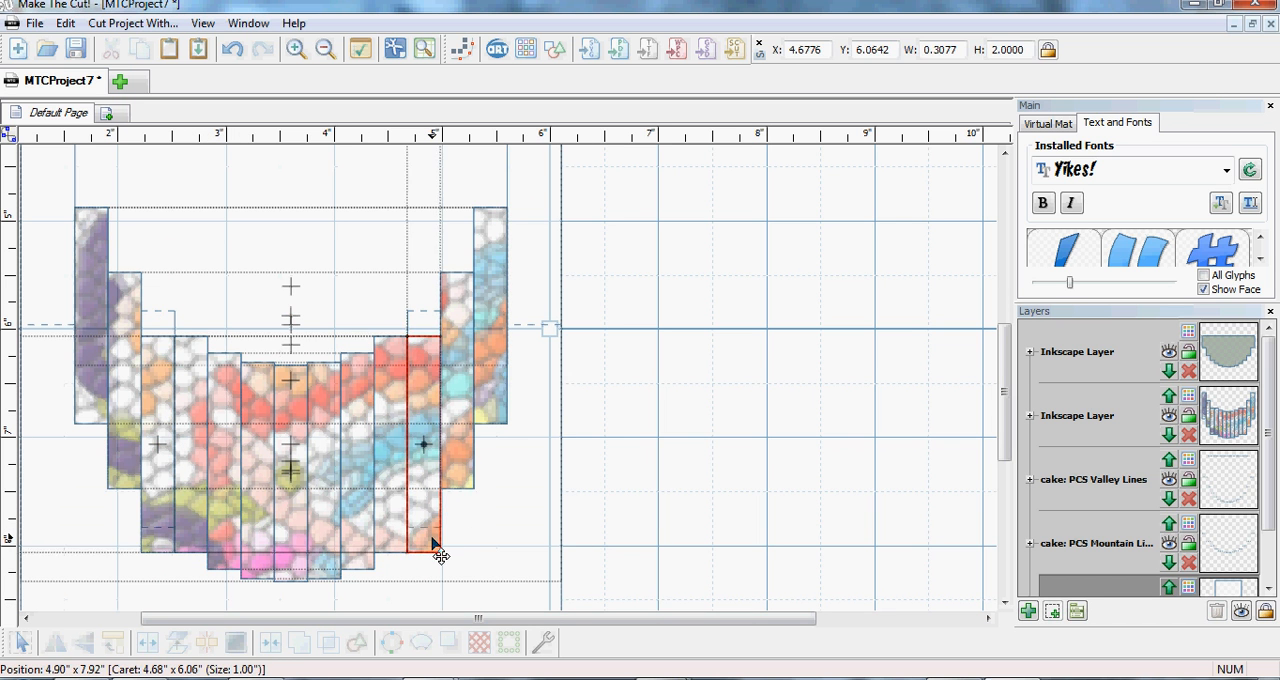
left_click(163, 545, "shift")
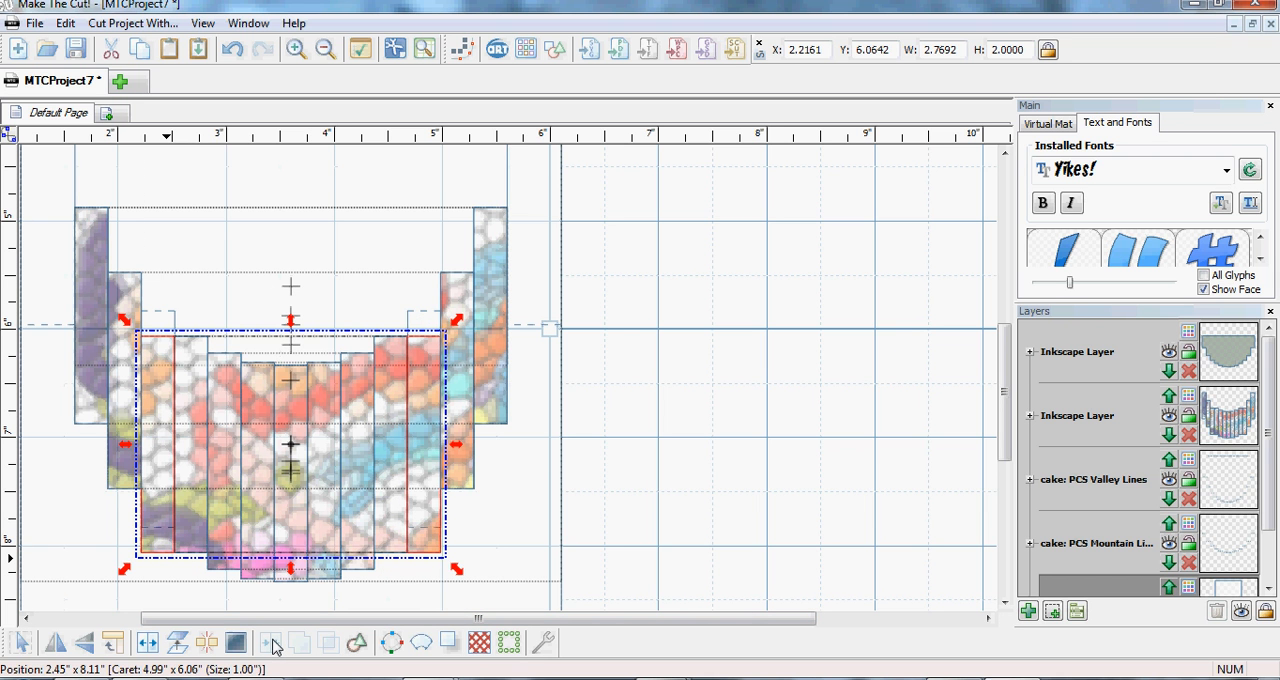
key("Up")
key("Up")
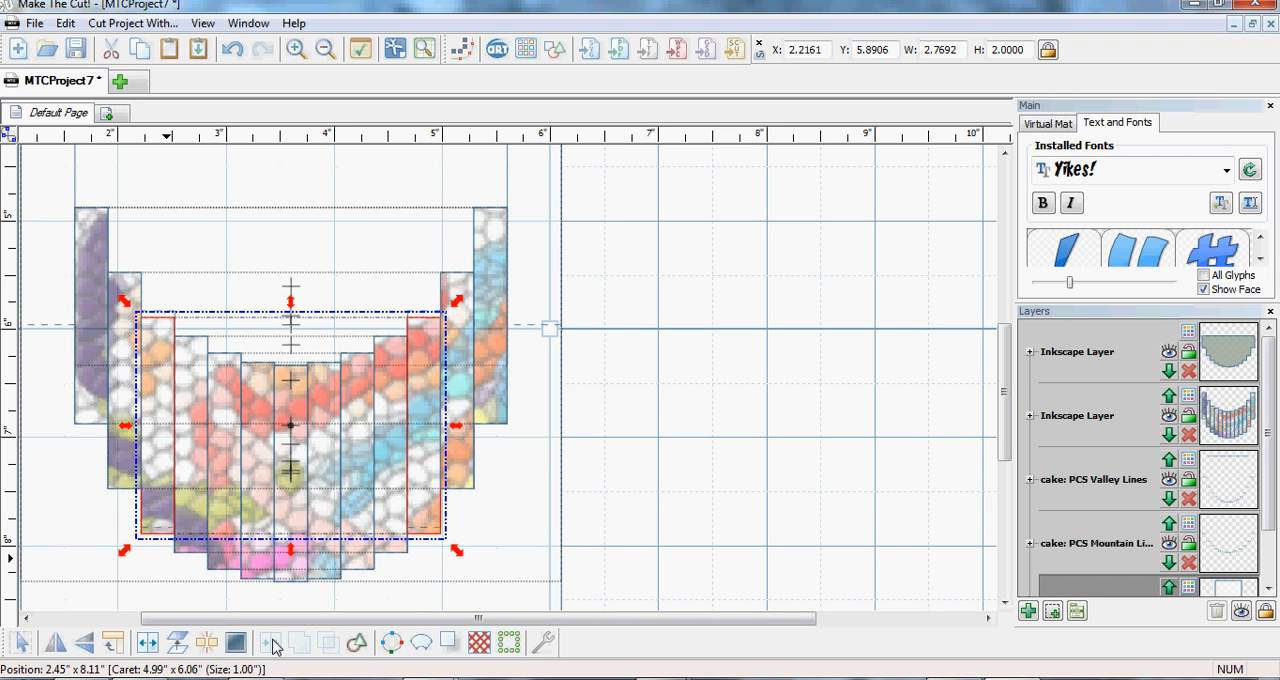
key("Up")
key("Up")
key("Up")
key("Up")
key("Up")
key("Up")
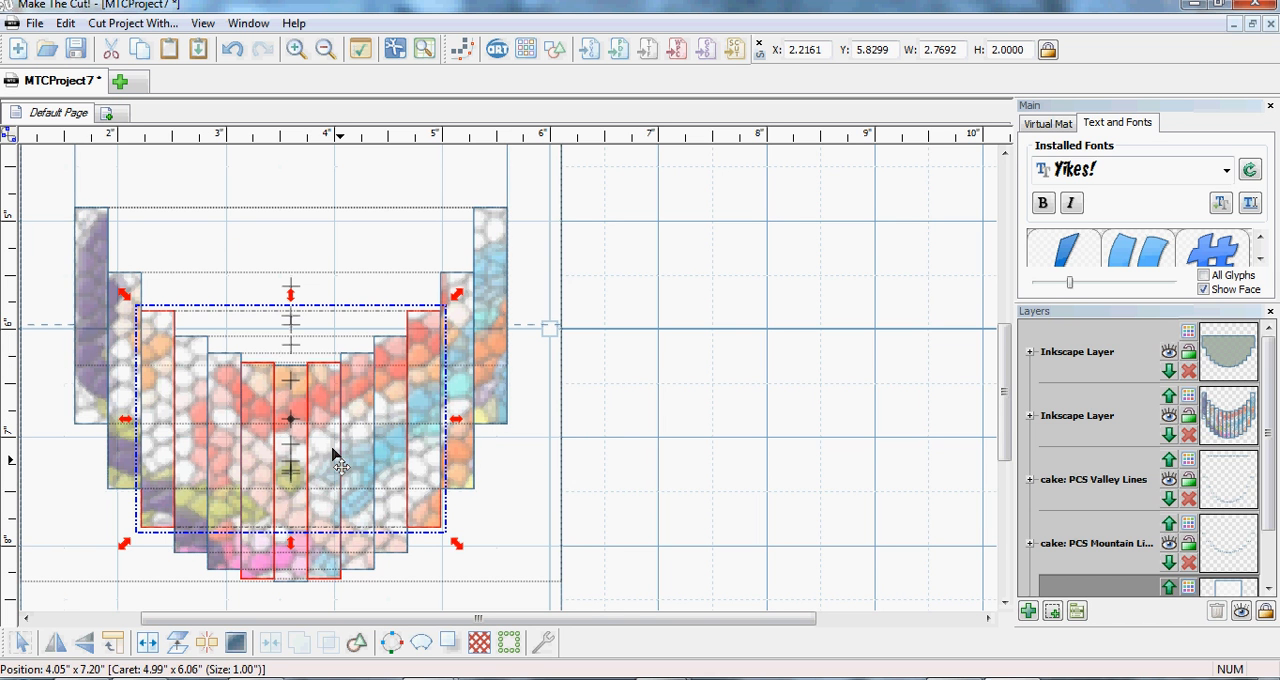
- Move the grey stepped cake-top piece onto the strips so its edges meet them, at X 1.6046, Y 3.9635
left_click_drag(1006, 392, 1006, 262)
left_click_drag(918, 278, 538, 516)
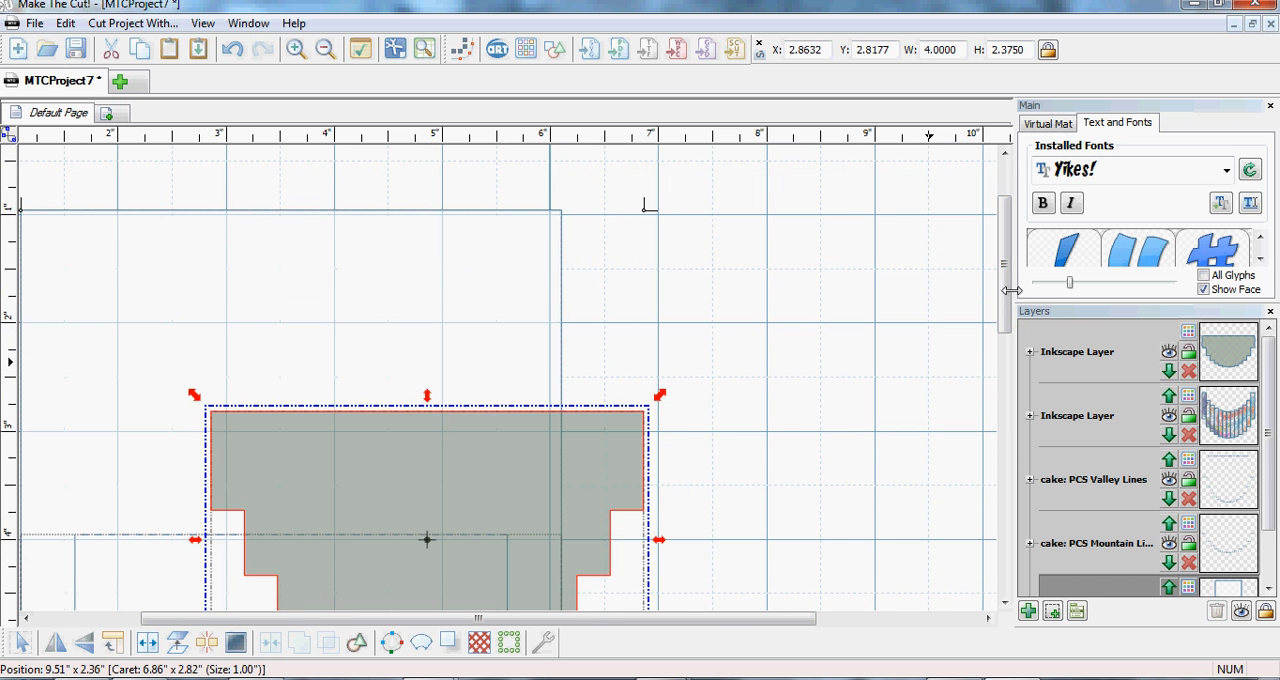
left_click_drag(1006, 292, 1006, 383)
left_click_drag(591, 245, 454, 366)
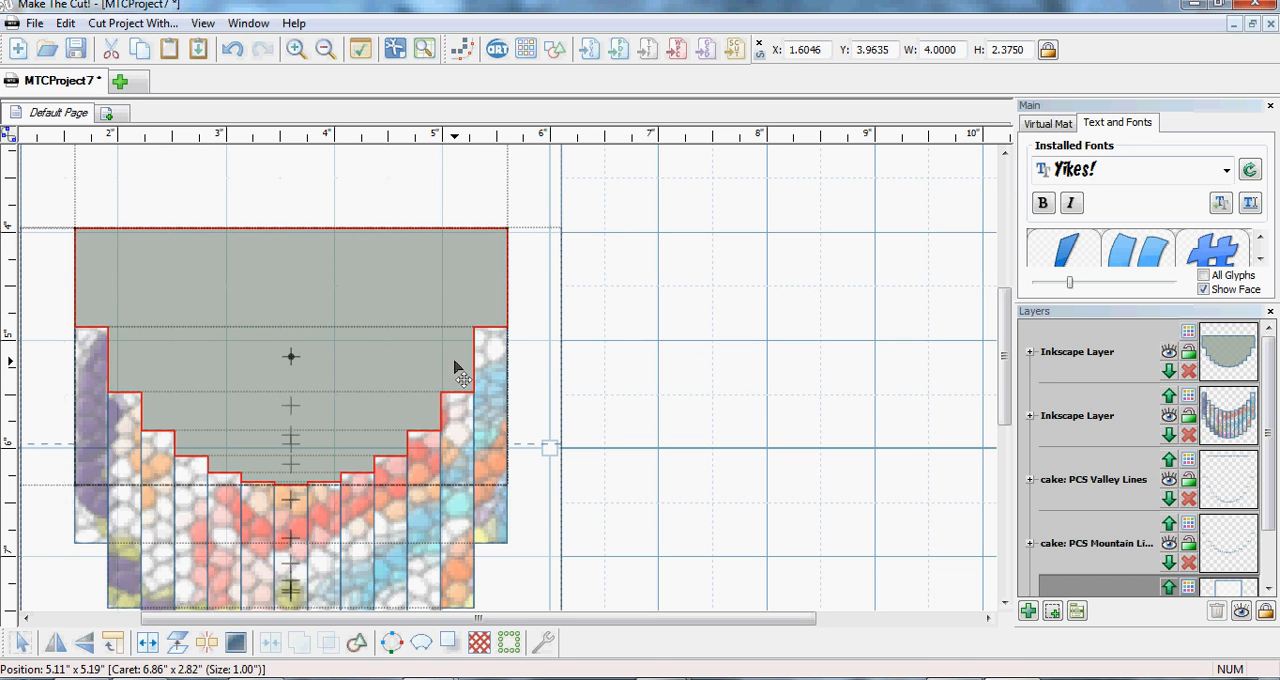
left_click(455, 367)
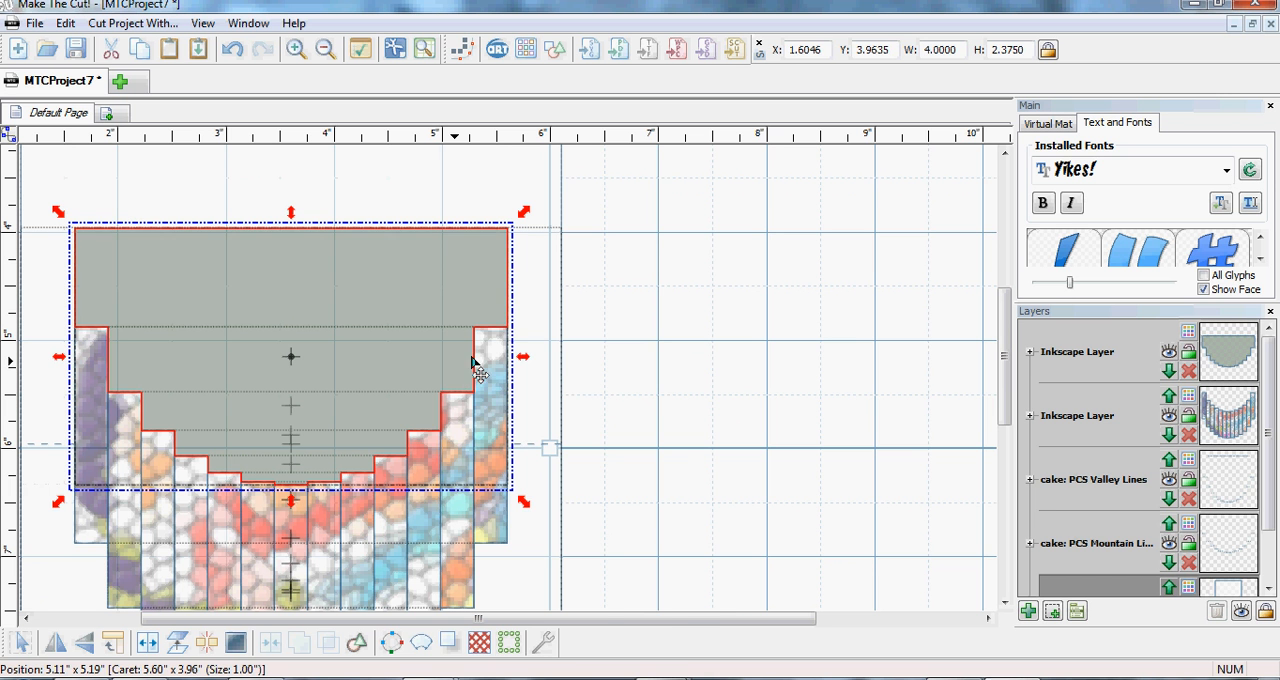
- Fill the cake-top piece with the project texture 003, scaled to 50.10%, and deselect the piece
right_click(407, 325)
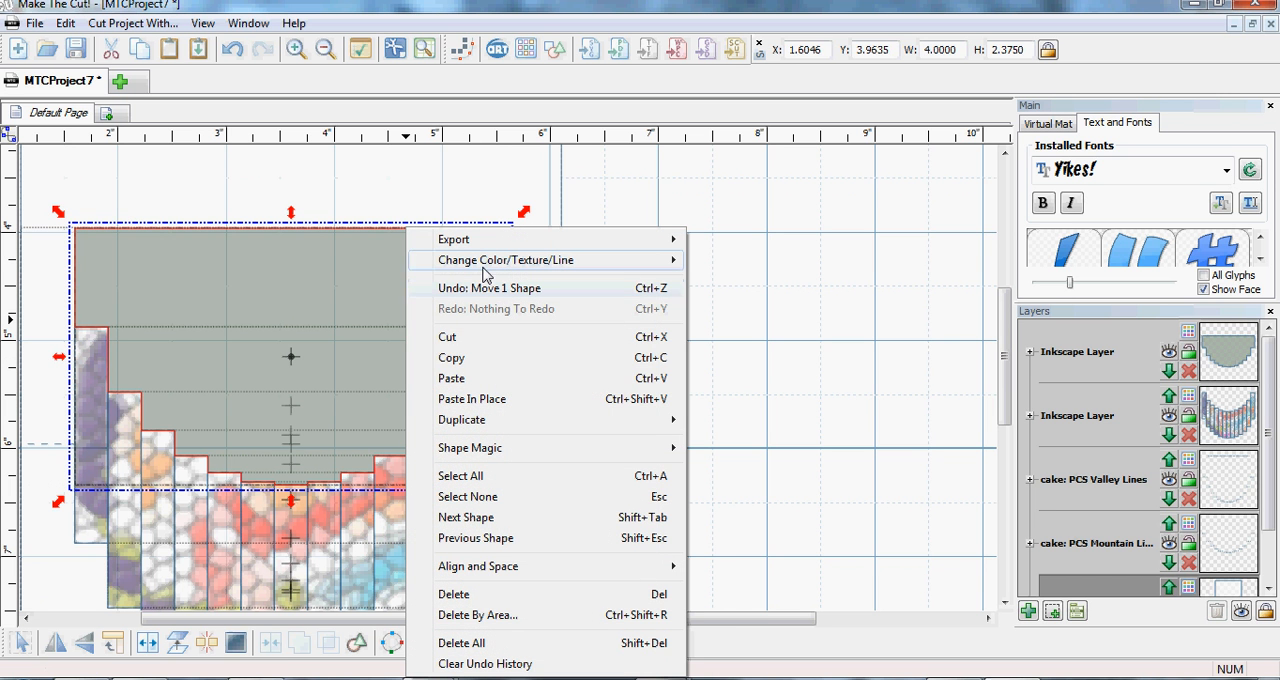
mouse_move(478, 262)
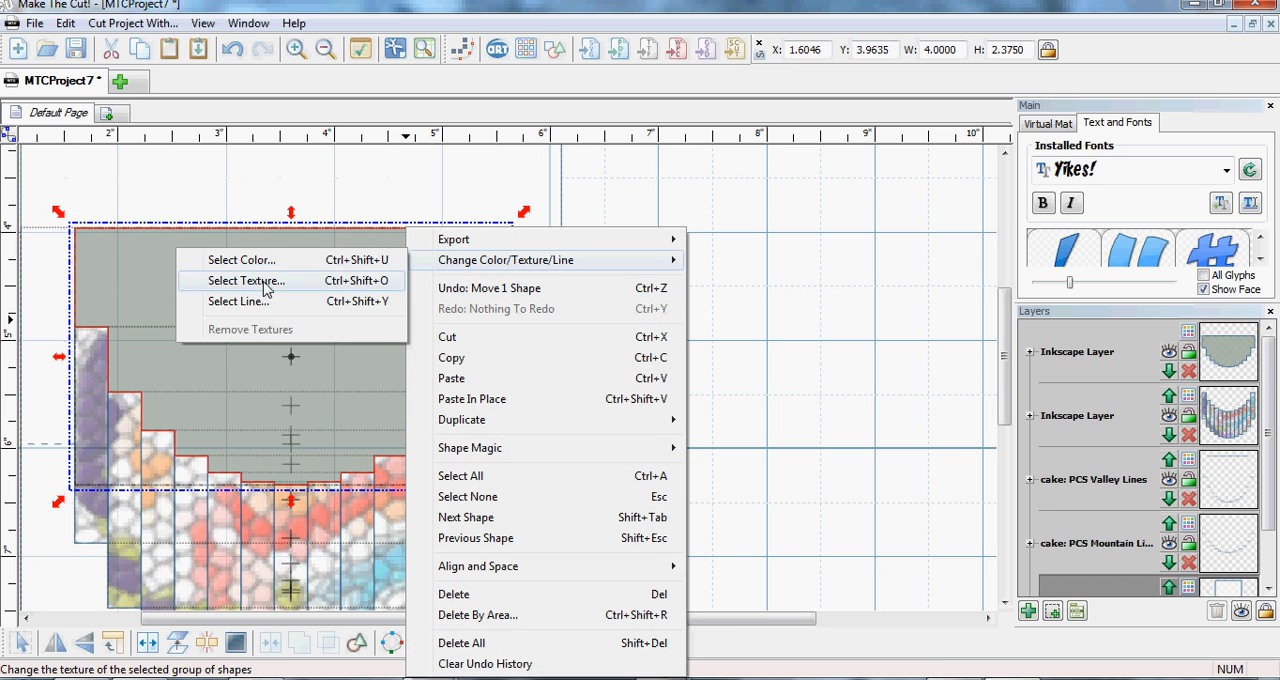
left_click(326, 281)
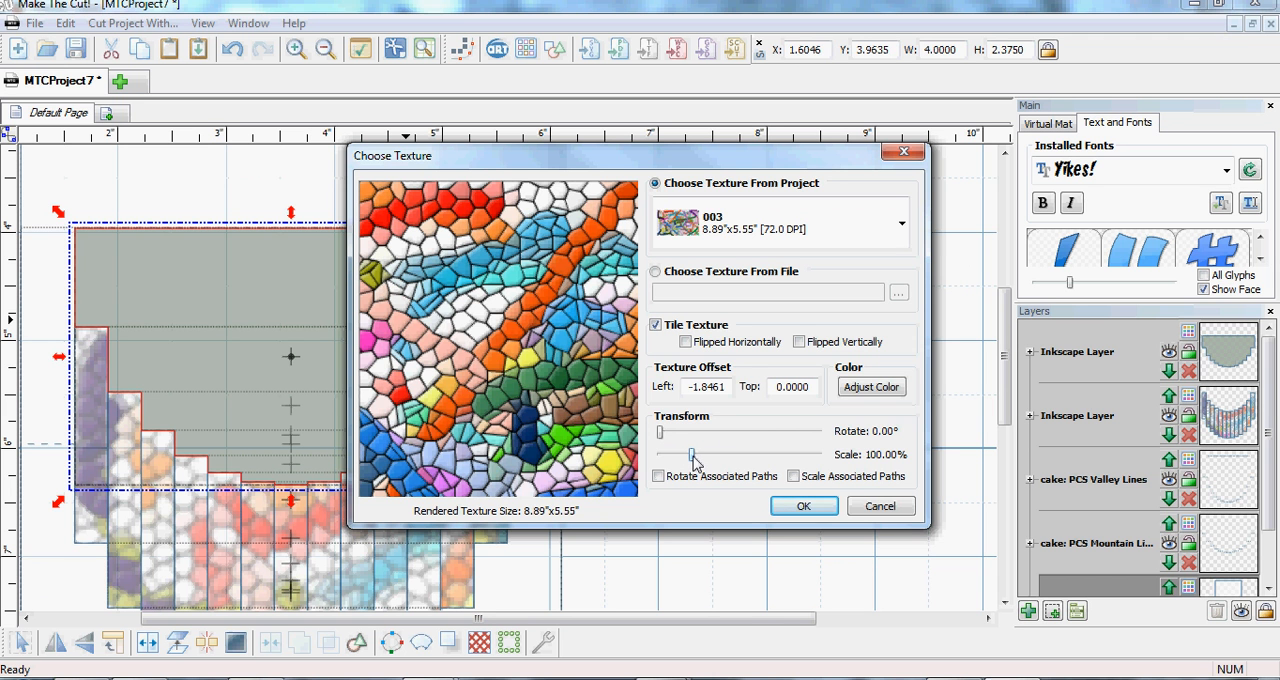
mouse_move(693, 460)
left_mouse_down()
mouse_move(665, 458)
mouse_move(676, 462)
left_mouse_up()
left_click(803, 507)
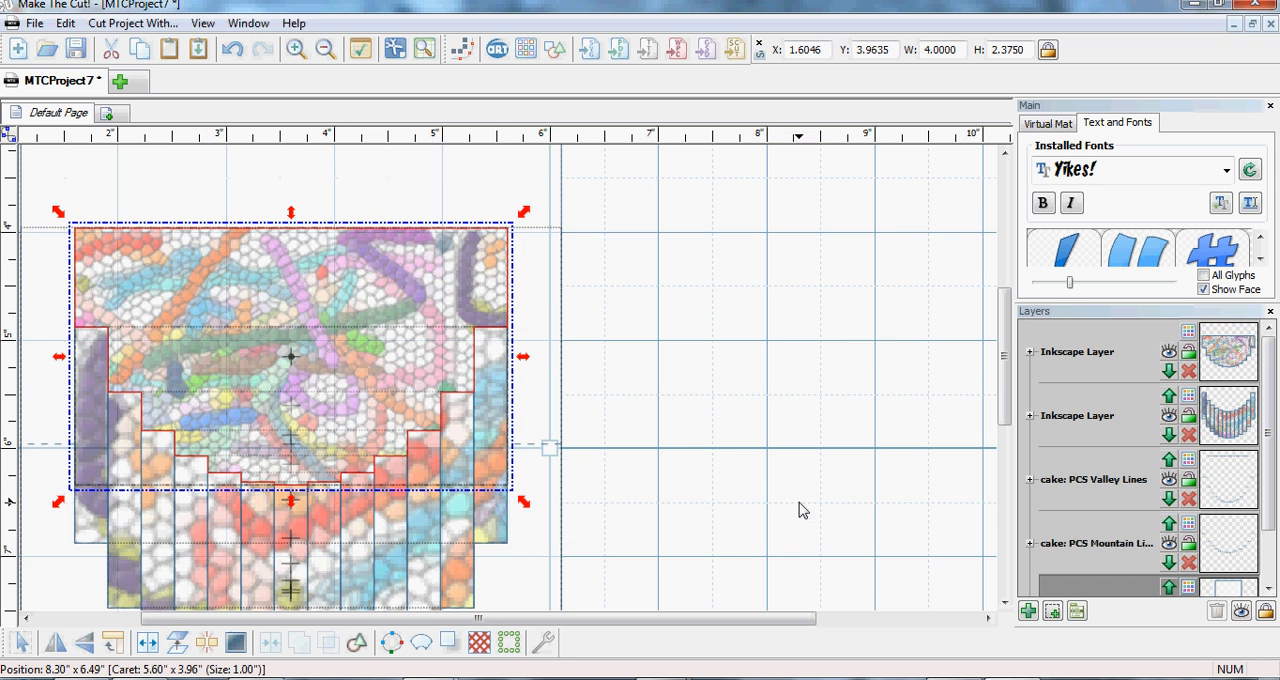
left_click(651, 451)
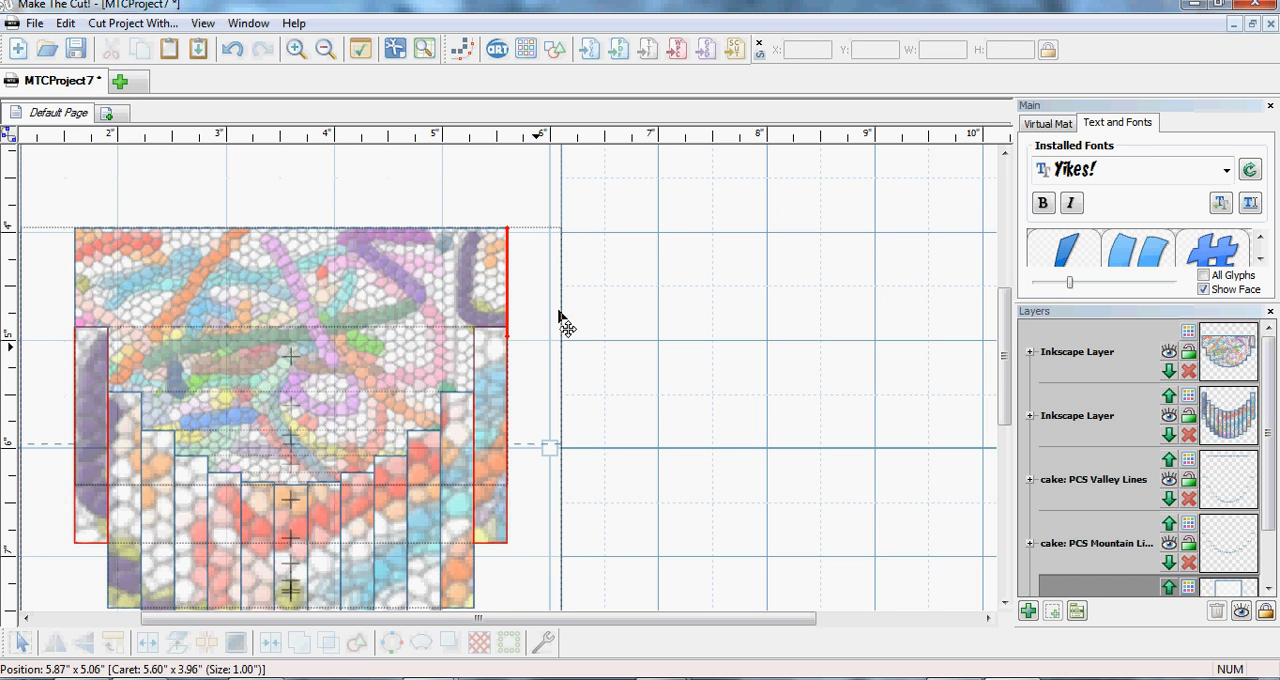
- Examine the textured cake top and strips up close in a print preview, and close the preview
left_click(36, 25)
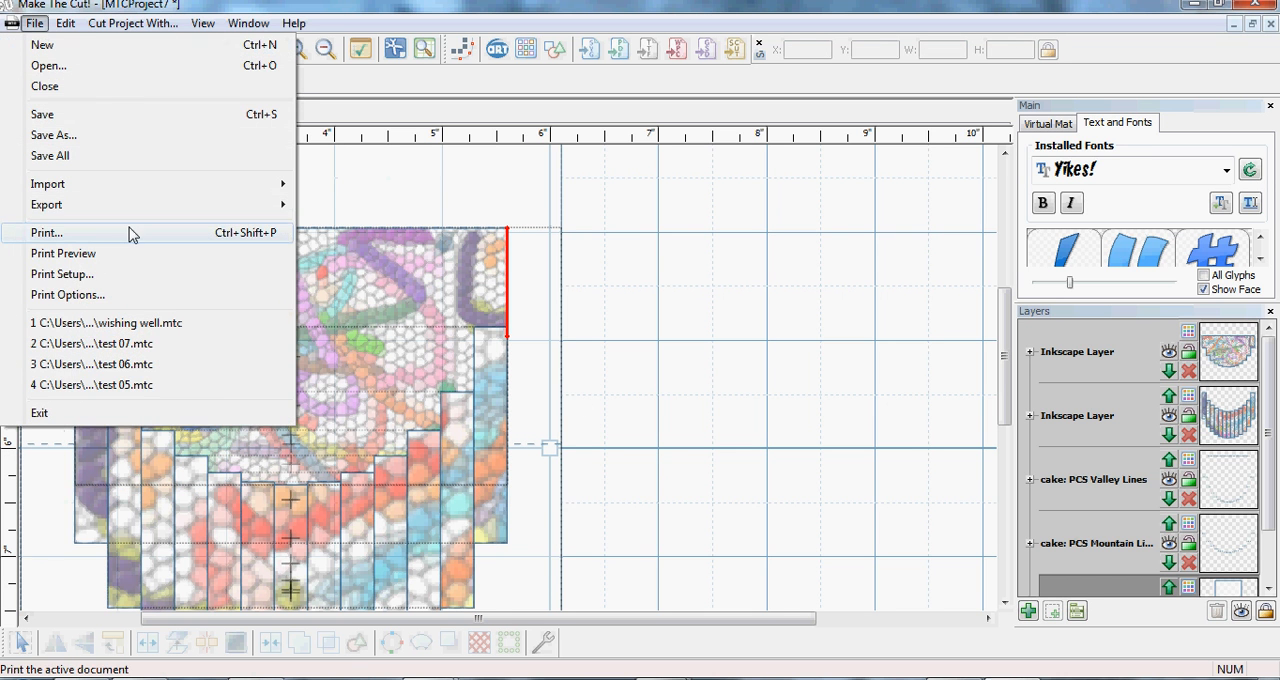
left_click(64, 254)
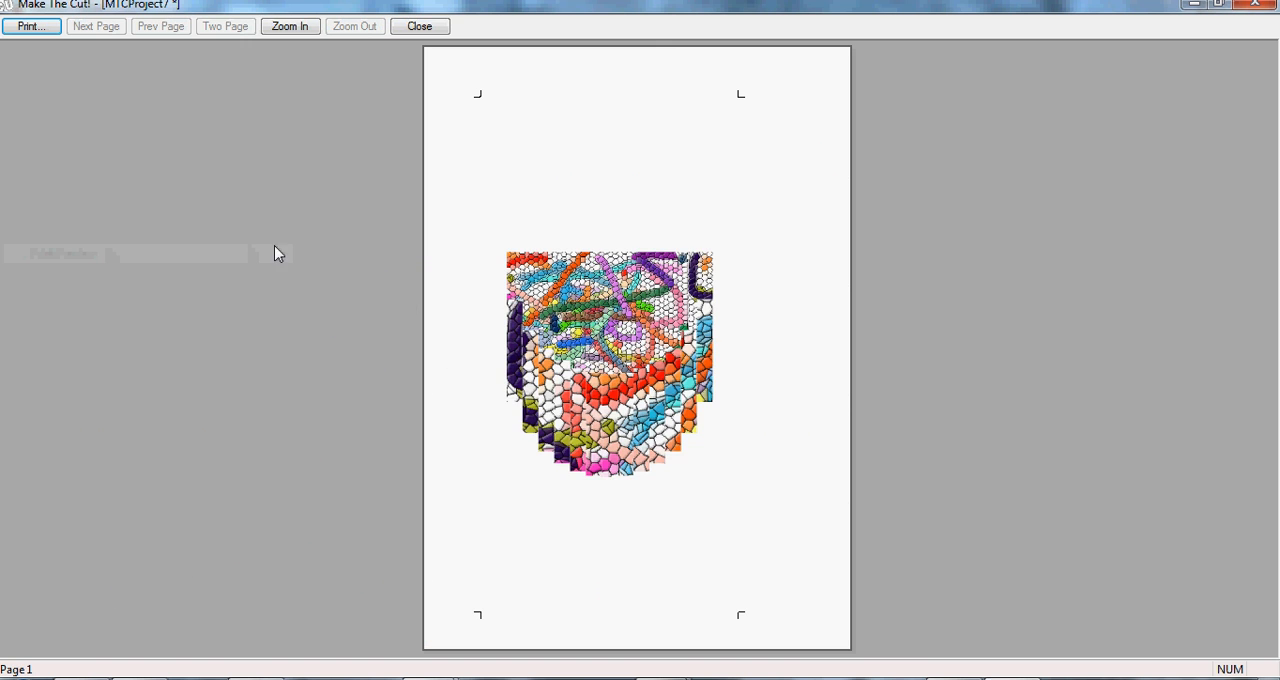
left_click(596, 352)
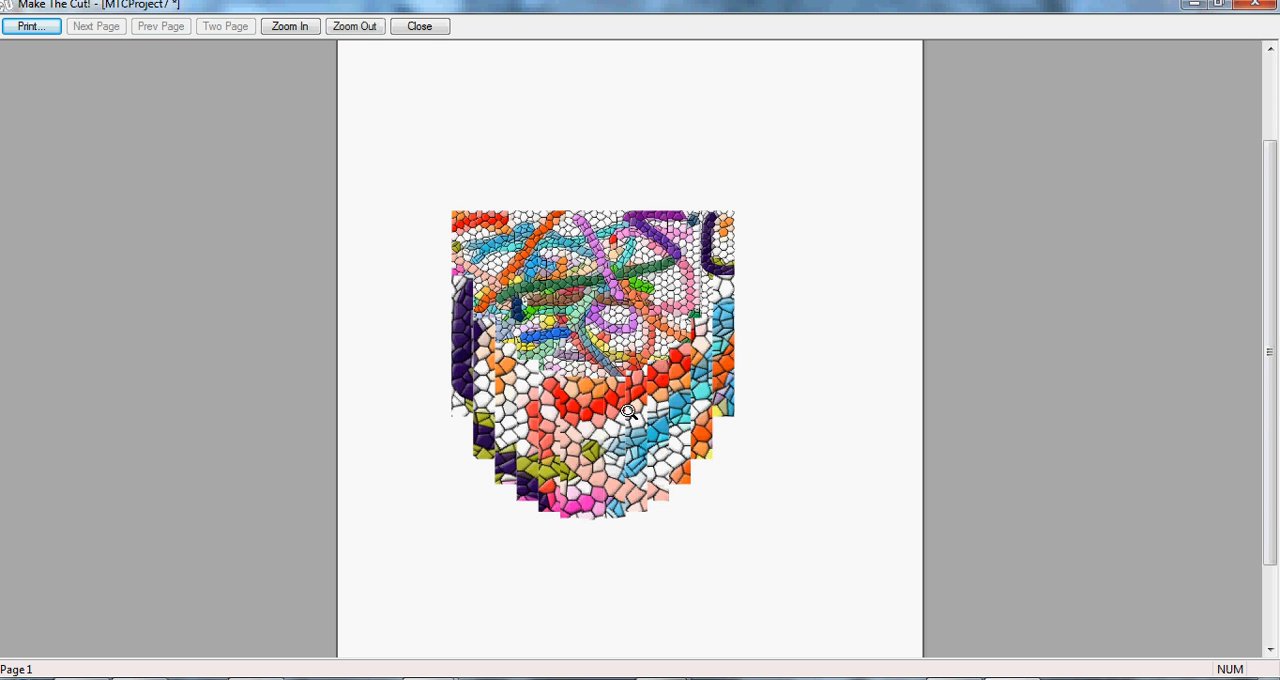
left_click(594, 364)
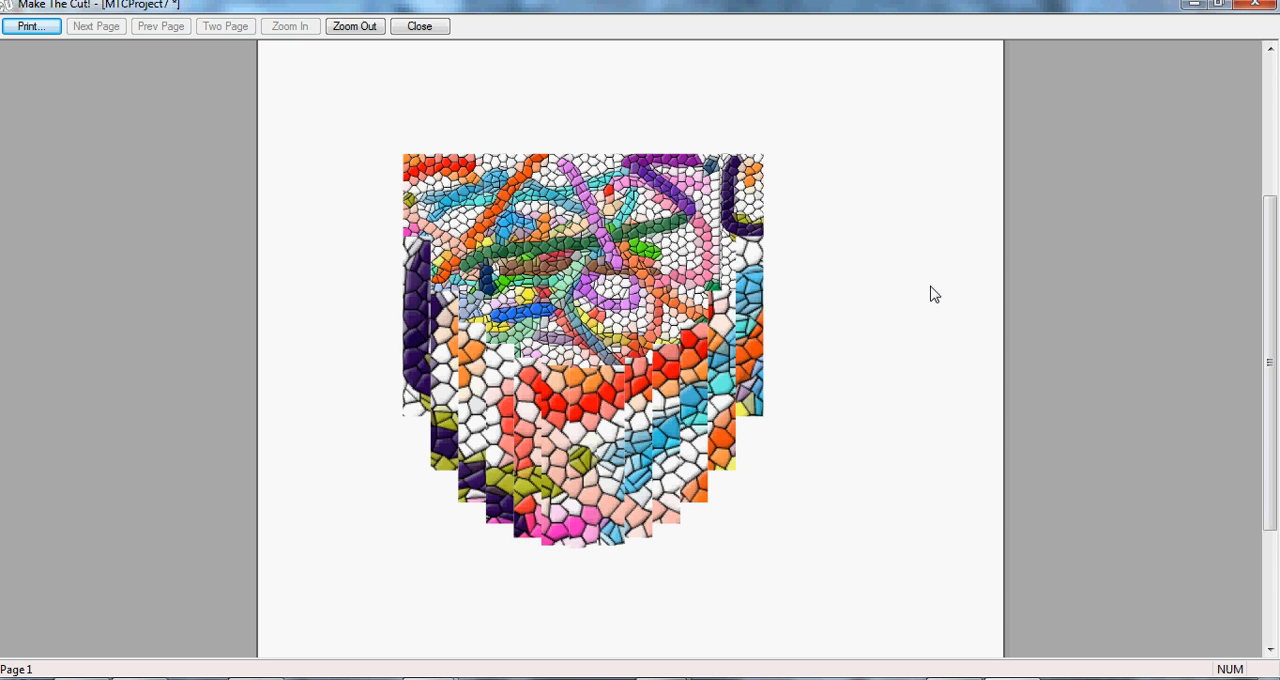
left_click(1258, 6)
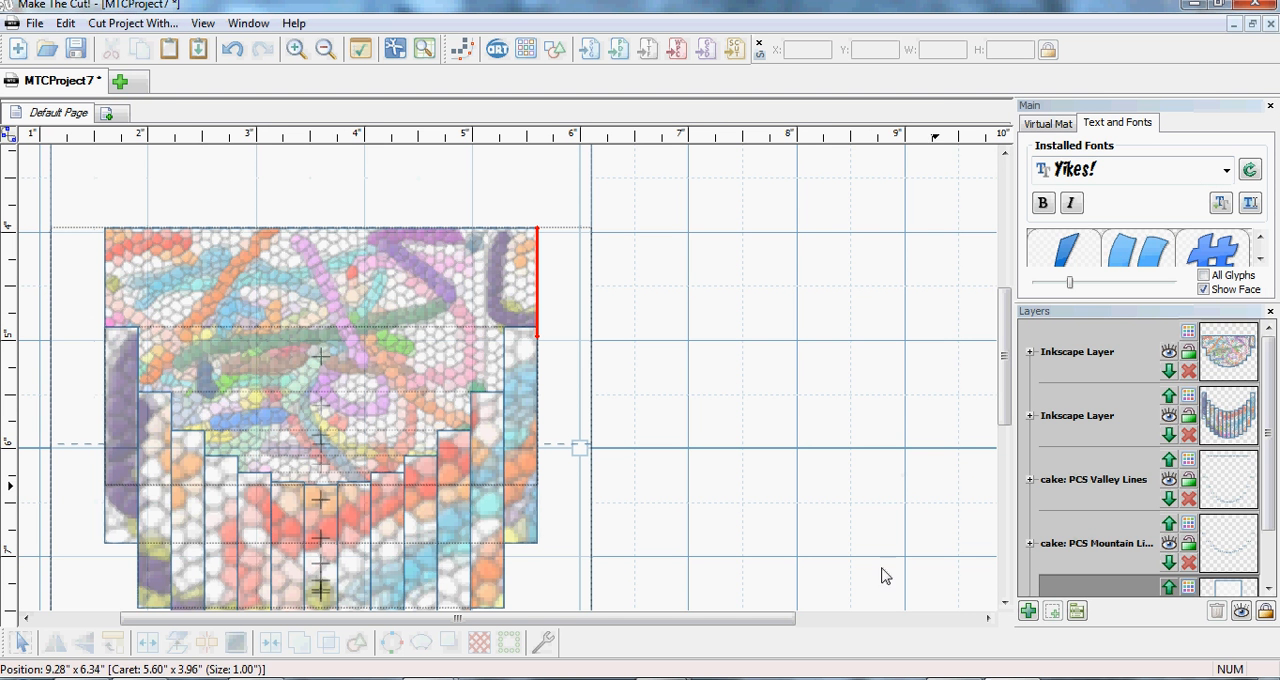
- Switch to Popup Card Studio and add an Arial Black dollar sign on the back edit plane at position 1
left_click(730, 679)
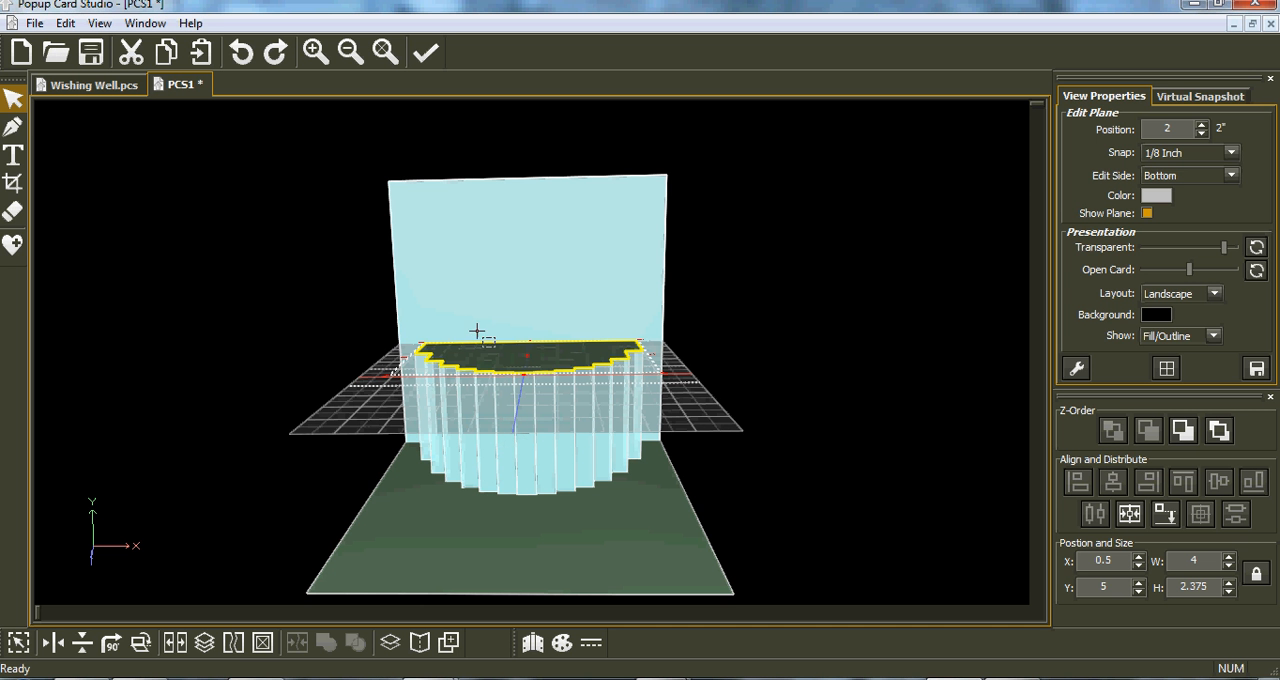
left_click(13, 155)
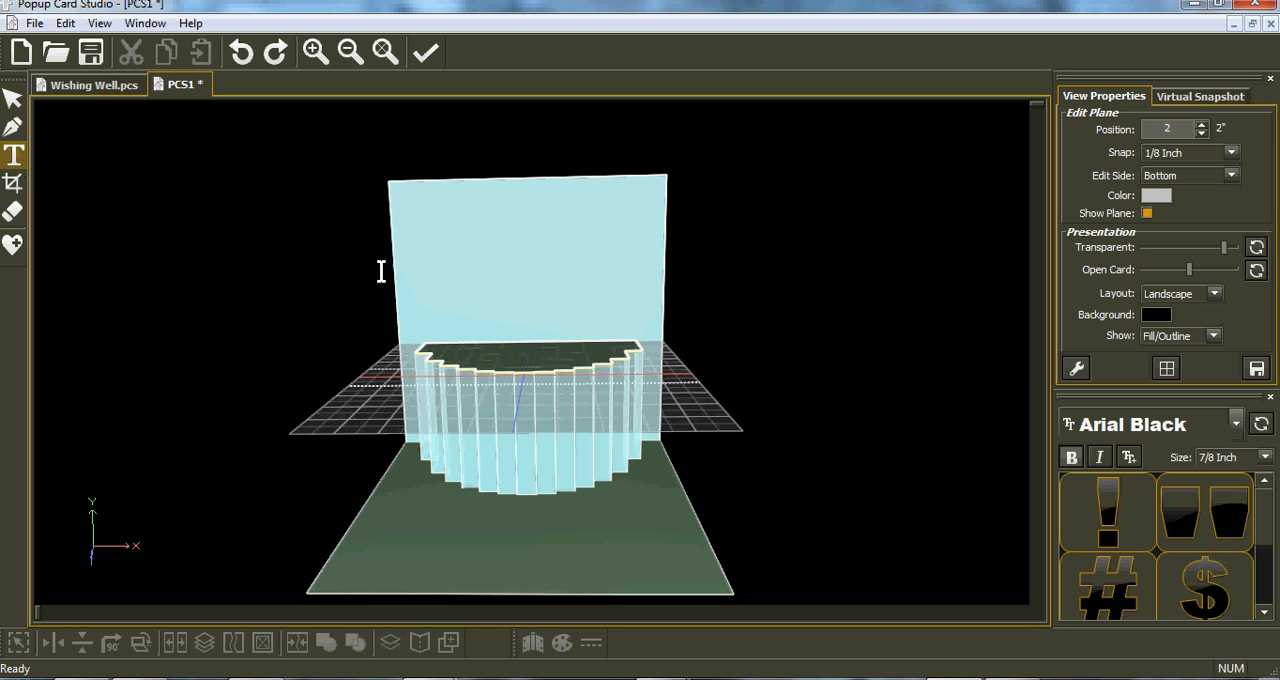
left_click(631, 360)
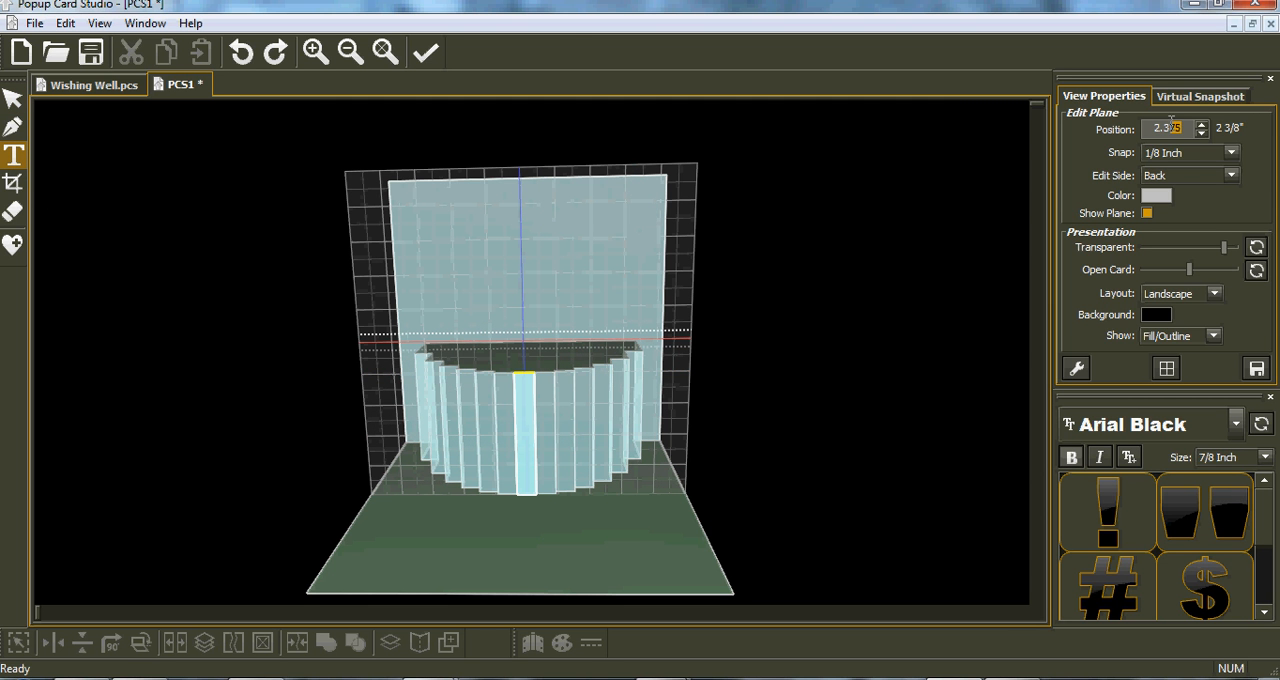
type("1")
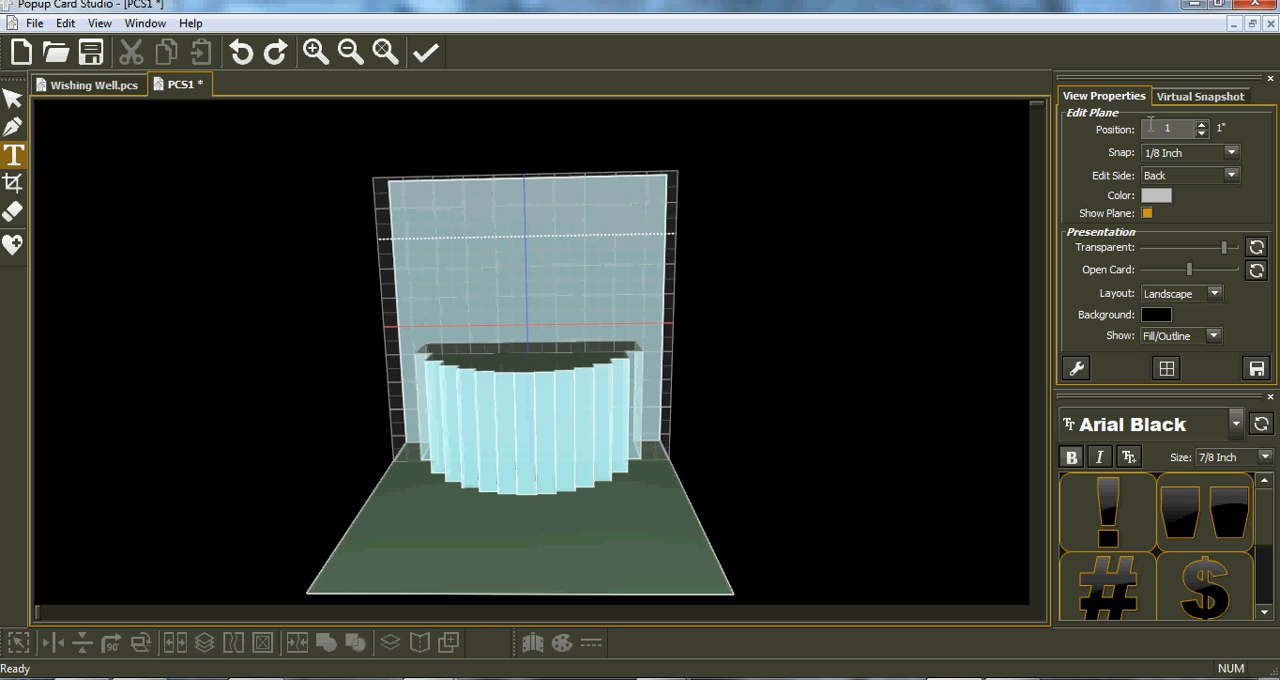
left_click(1203, 593)
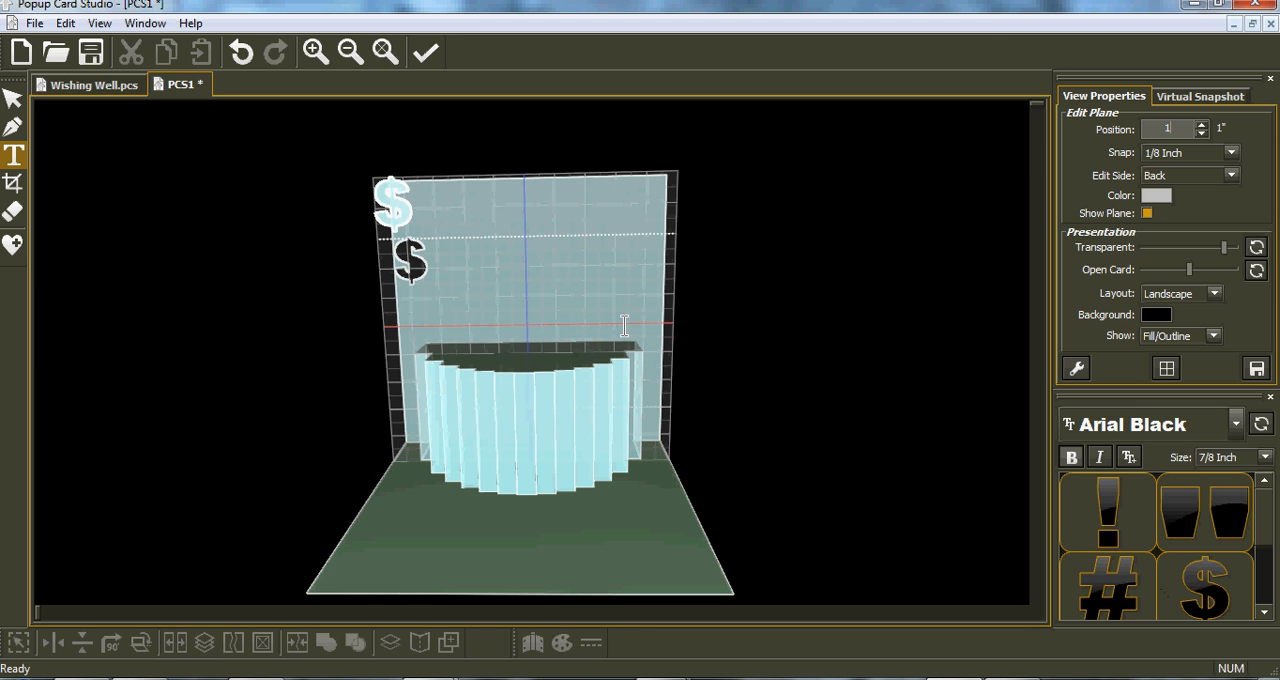
- Place the dollar sign above the cake at X 2, Y 1.19495 and enlarge it to about 1.25 by 1.81 inches
left_click(13, 102)
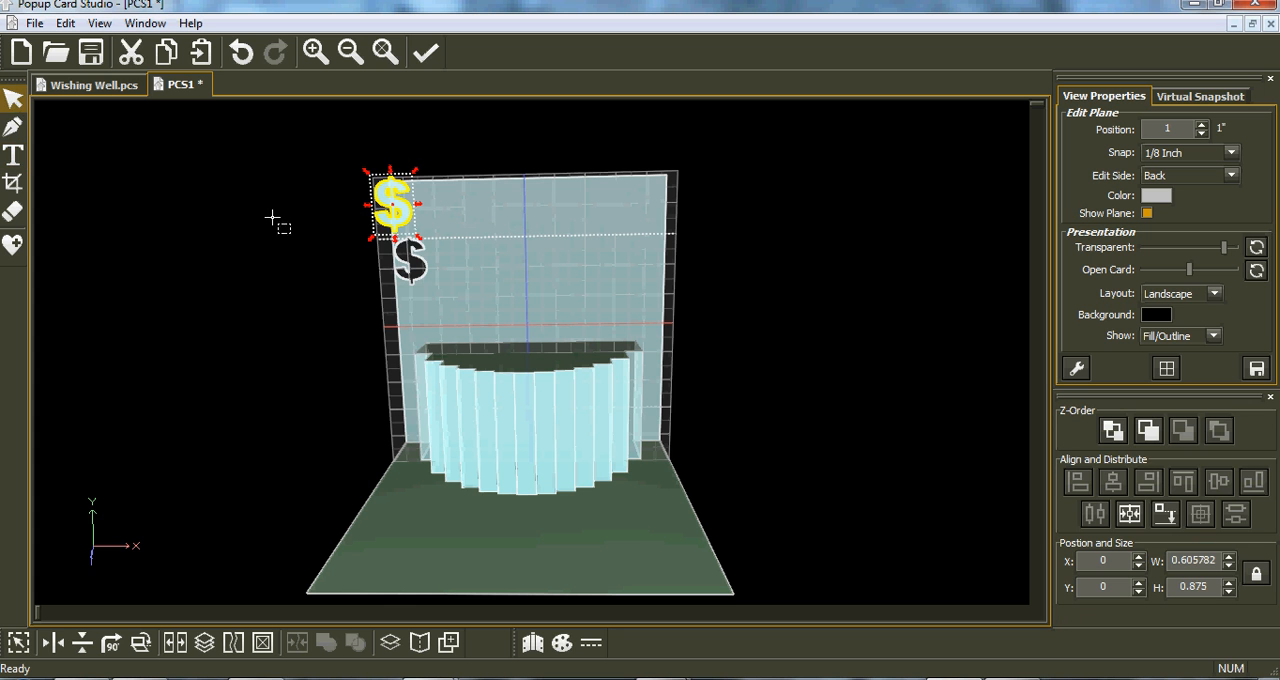
left_click_drag(407, 232, 530, 345)
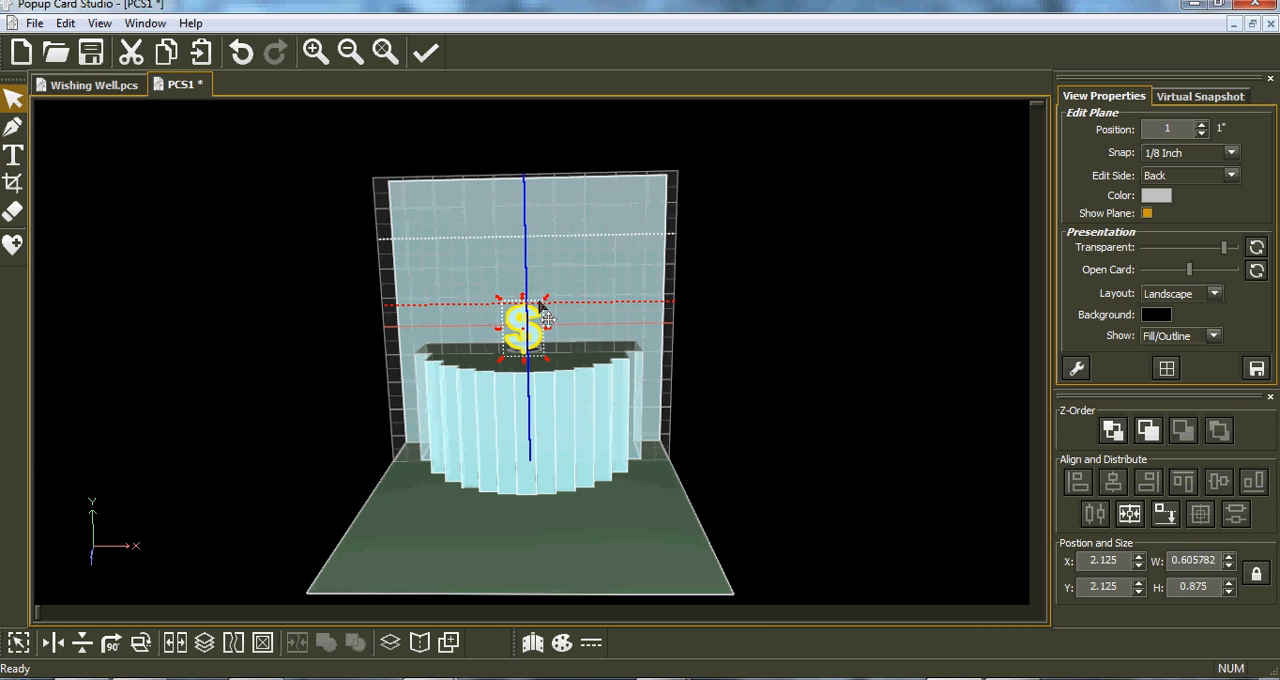
left_click_drag(545, 304, 582, 264)
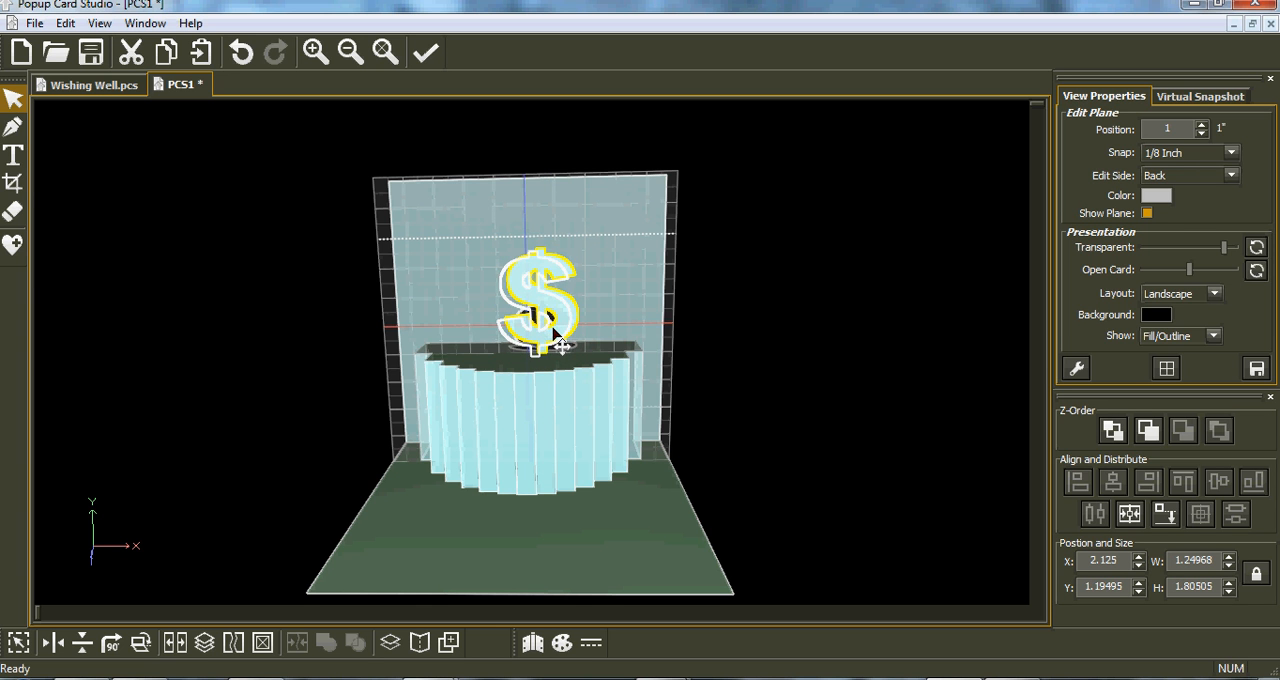
left_click_drag(553, 328, 563, 309)
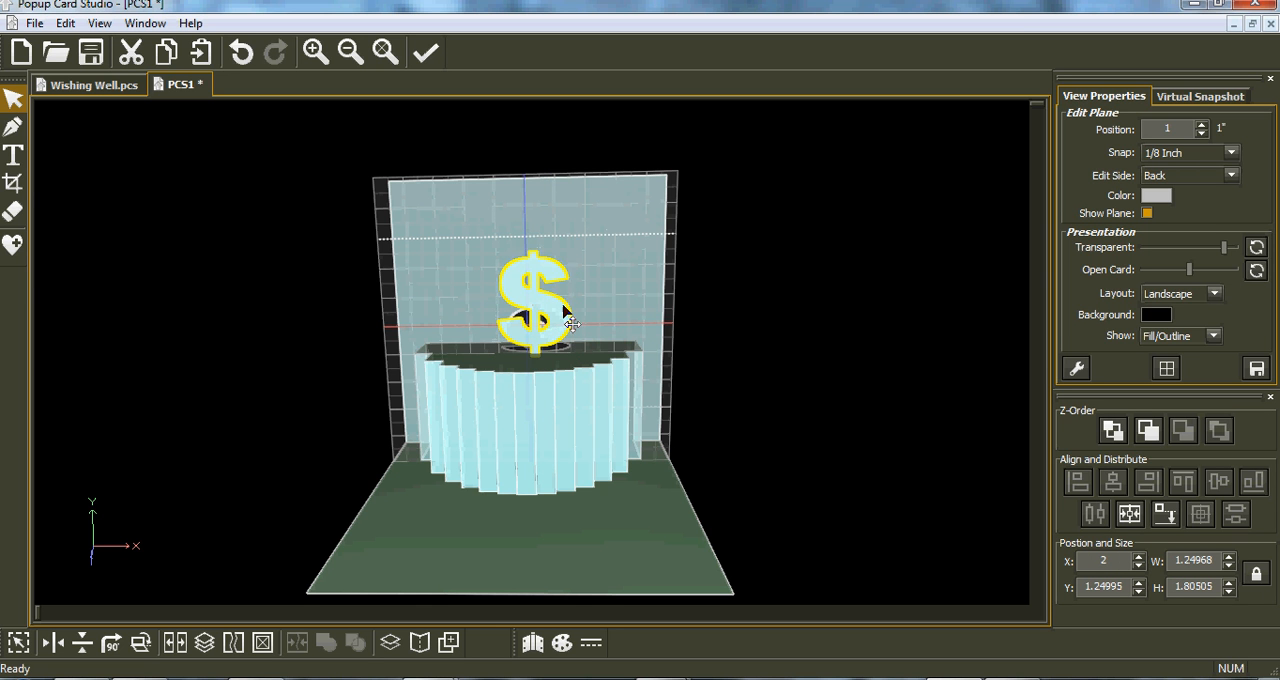
left_click(1164, 514)
left_click_drag(577, 300, 551, 316)
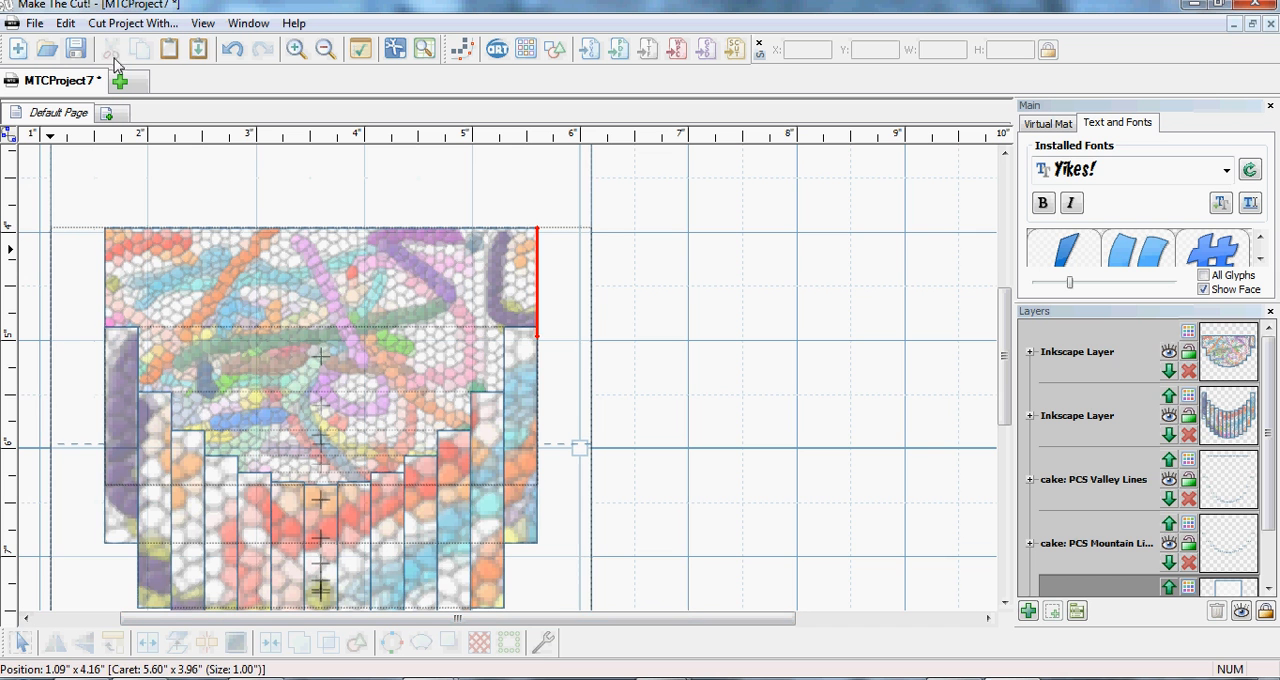
- Bring the dollar sign into Make The Cut, pasted in place, and move it beside the cake pieces at X 6.9587, Y 3.9288
left_click(198, 48)
left_click_drag(609, 323, 756, 320)
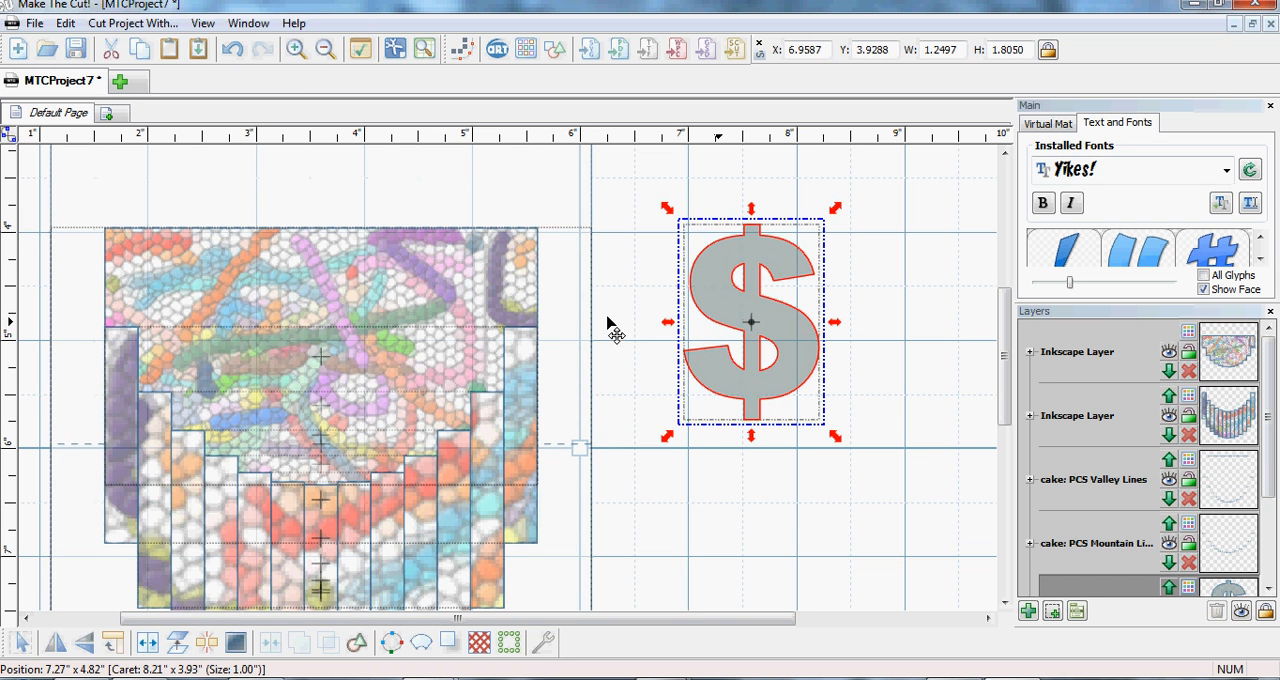
key("alt+Tab")
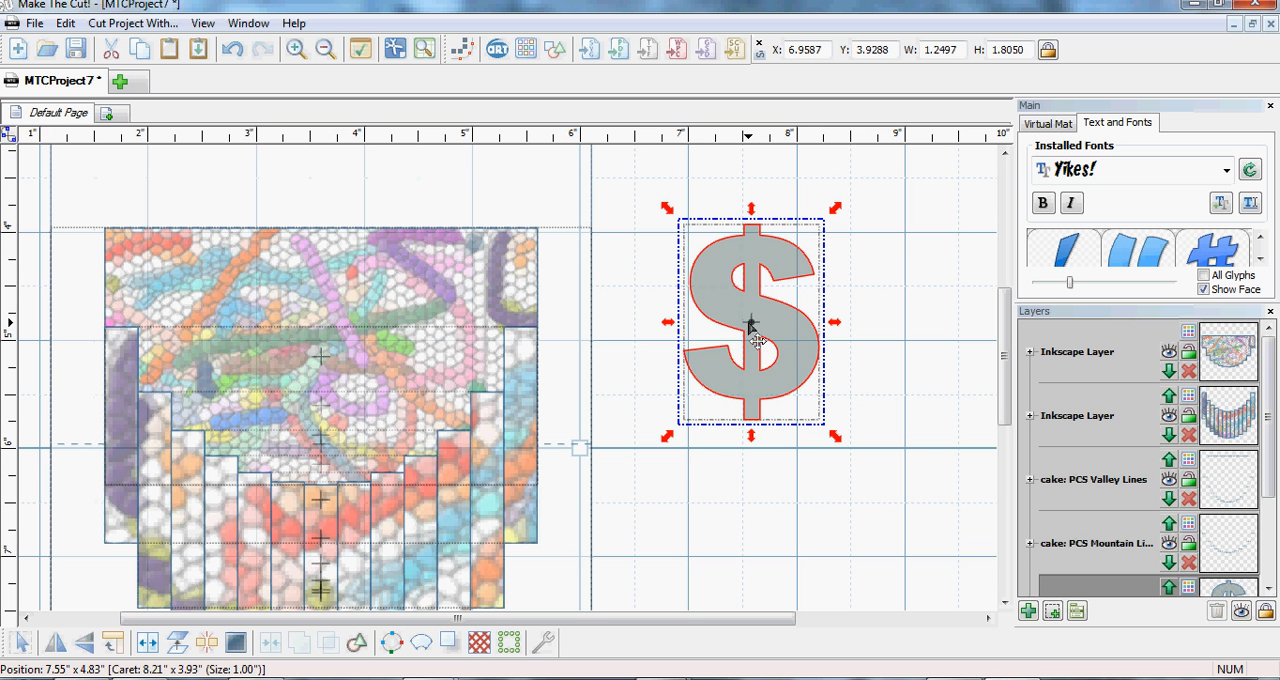
- Color the dollar sign purple with Red 128, Green 0, Blue 128
right_click(751, 331)
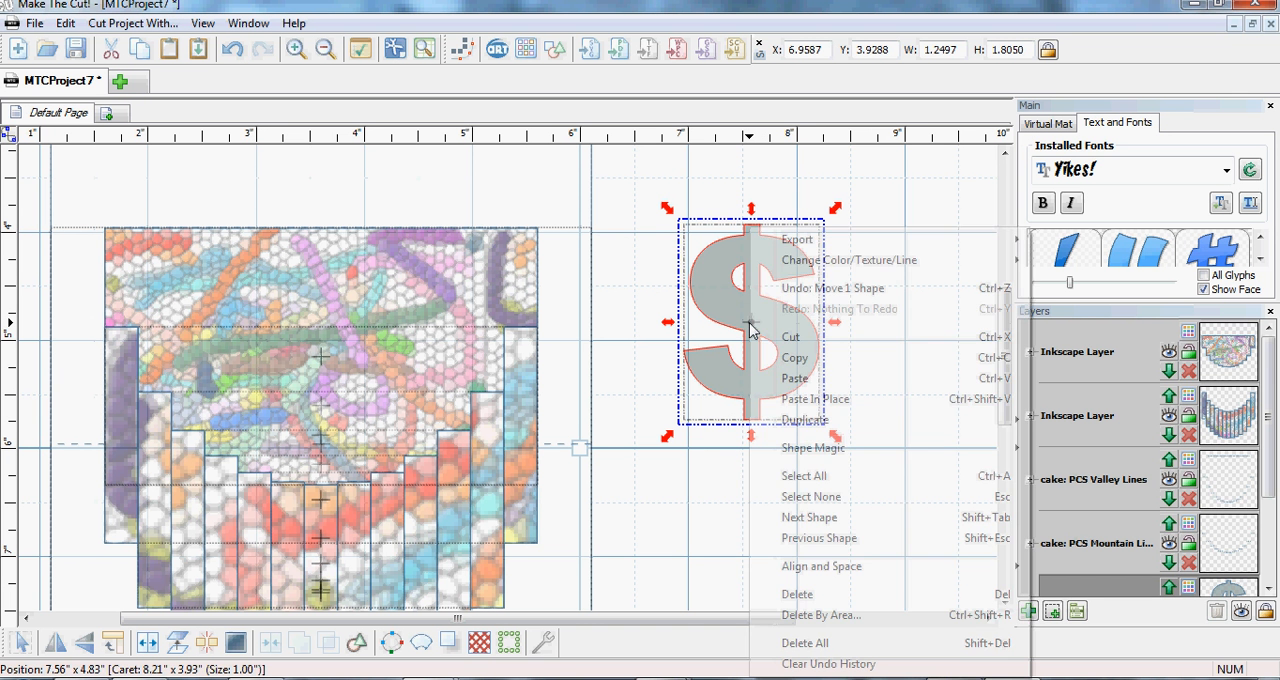
mouse_move(766, 261)
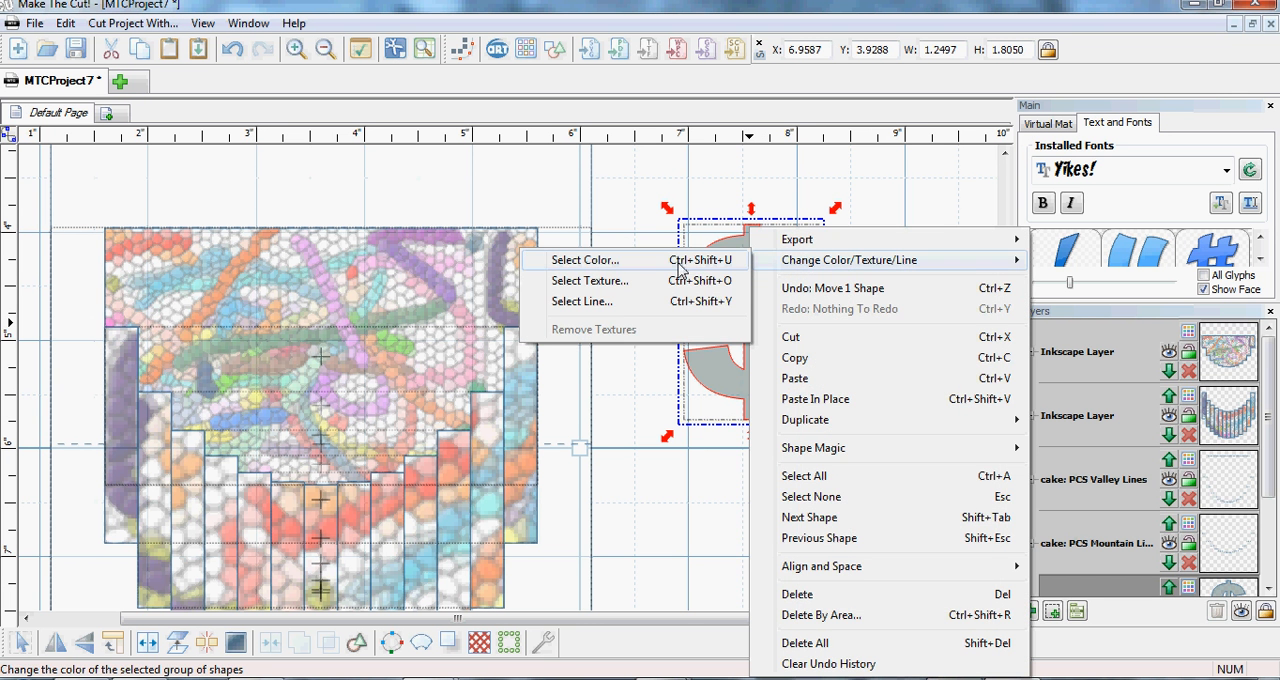
left_click(585, 260)
left_click(593, 300)
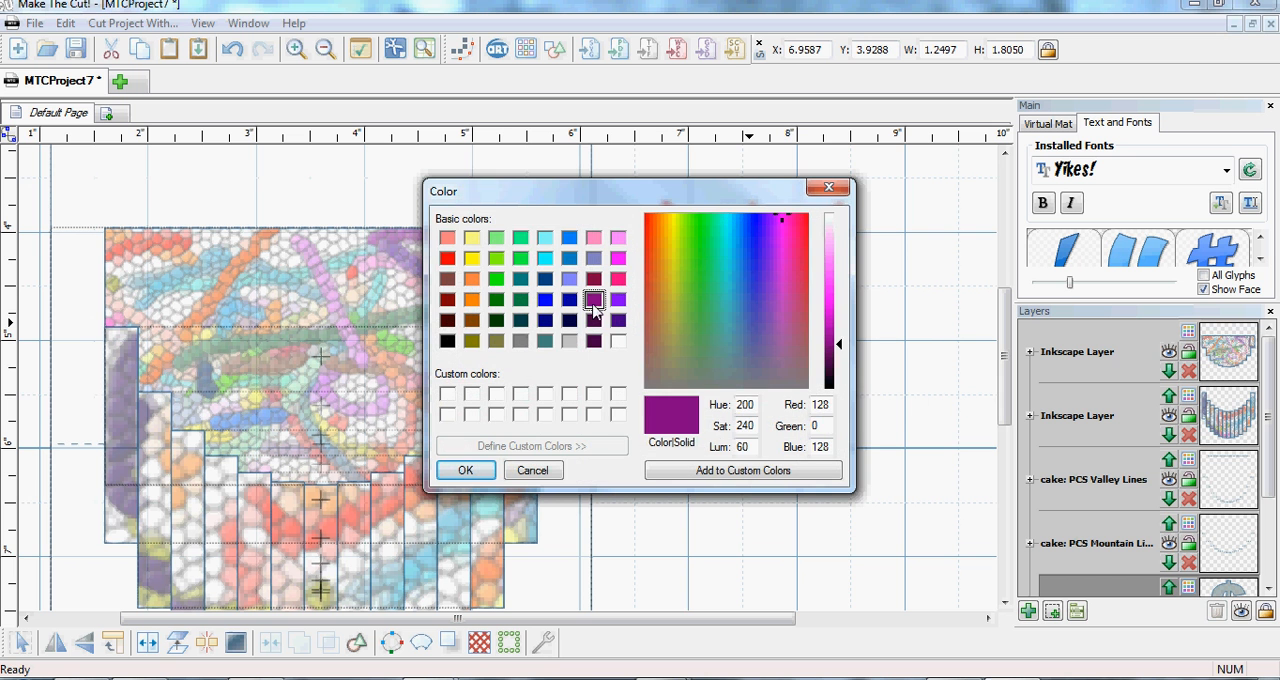
left_click(466, 471)
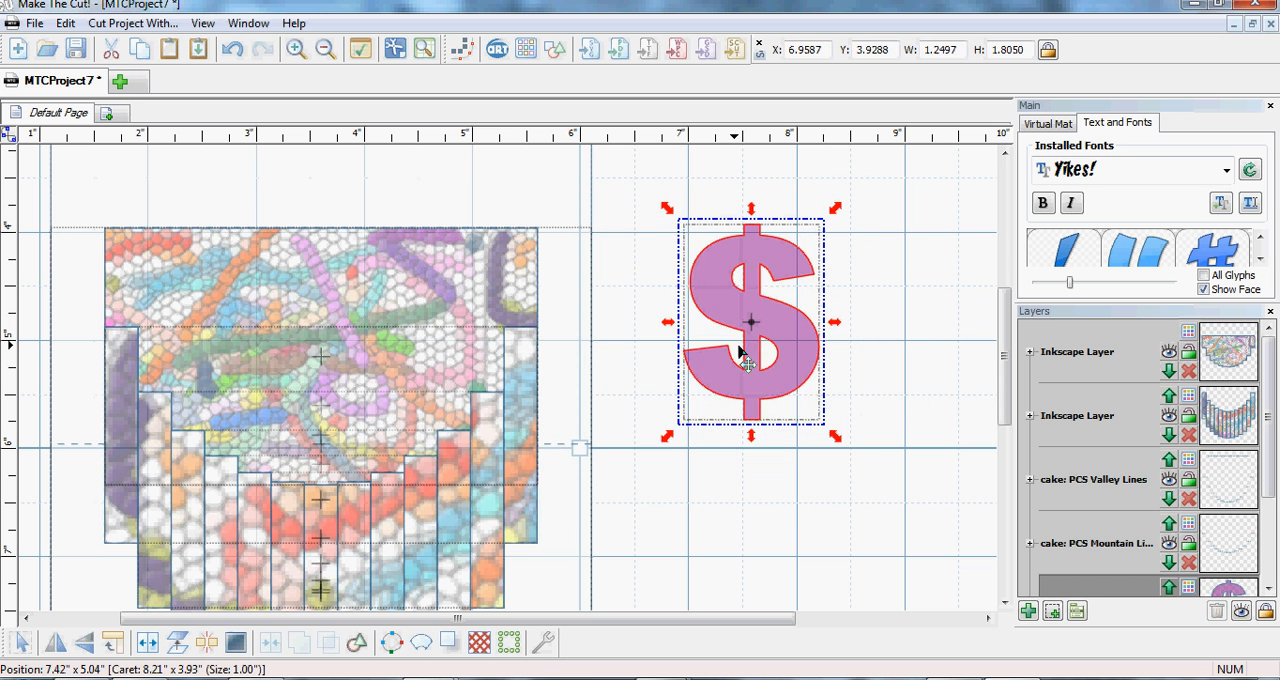
- Replace the upper cake piece's texture with the image file 007.png from New folder (4) inside the SBRB texture 06 tiles folder
left_click(386, 297)
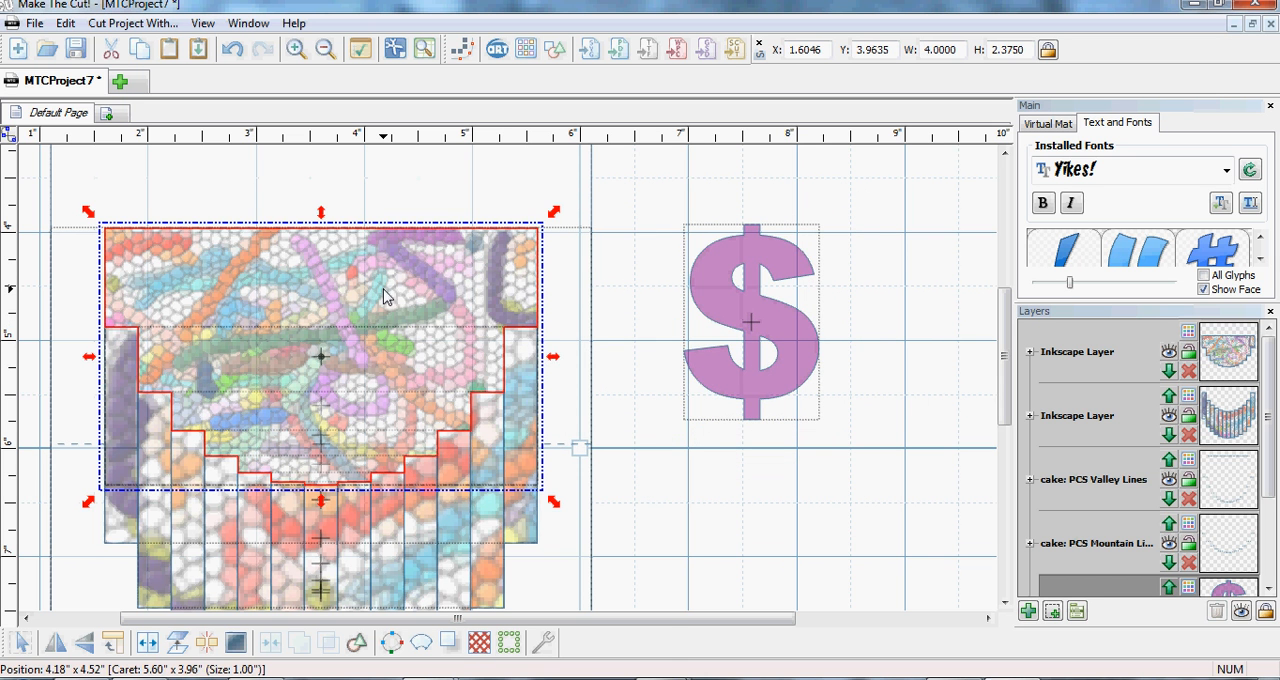
right_click(386, 297)
mouse_move(450, 262)
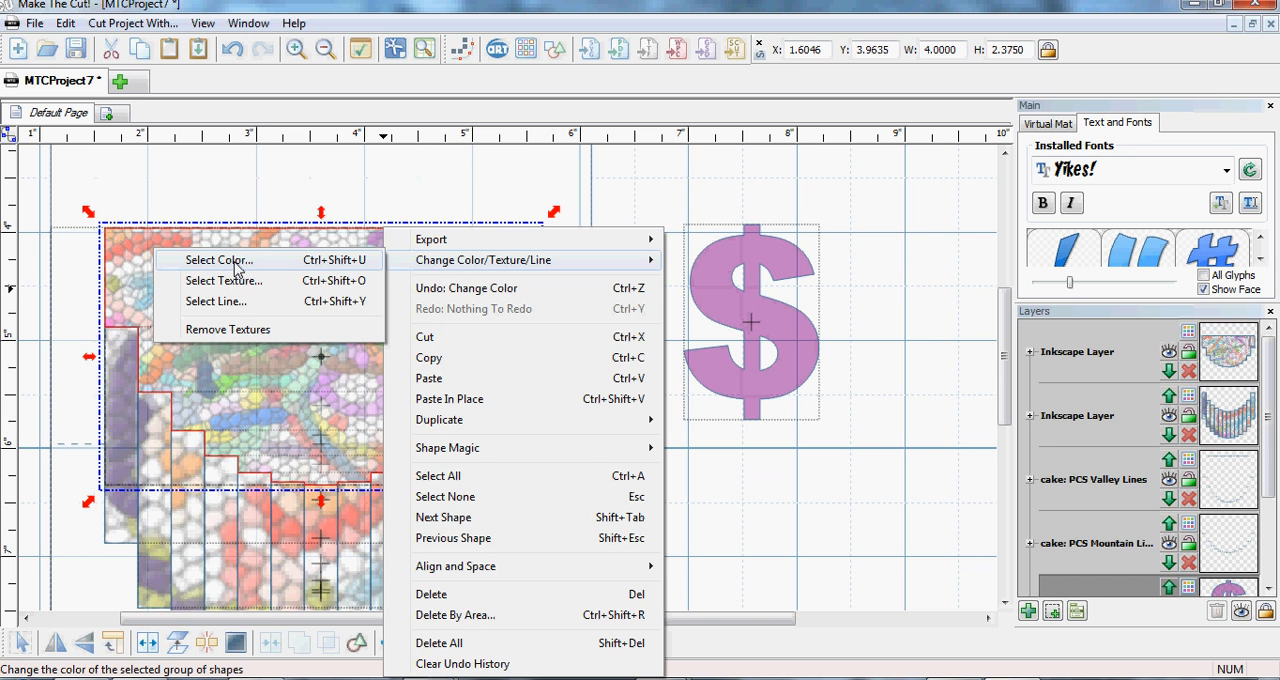
left_click(232, 280)
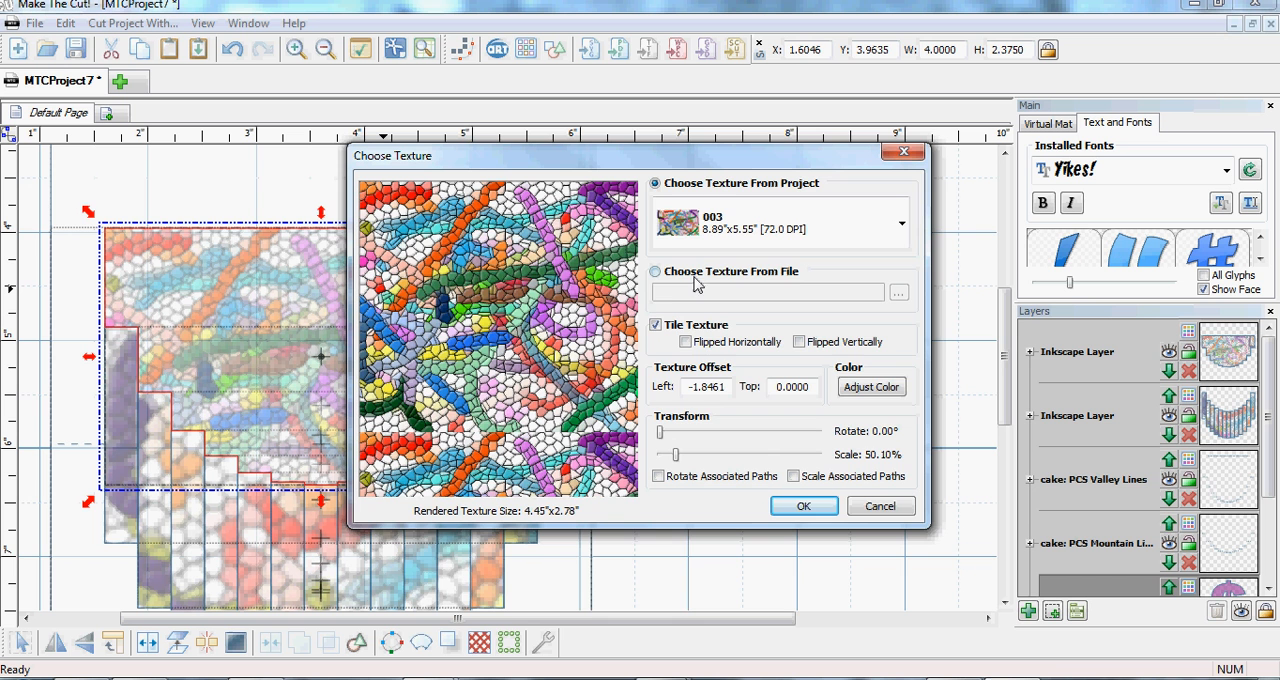
left_click(655, 272)
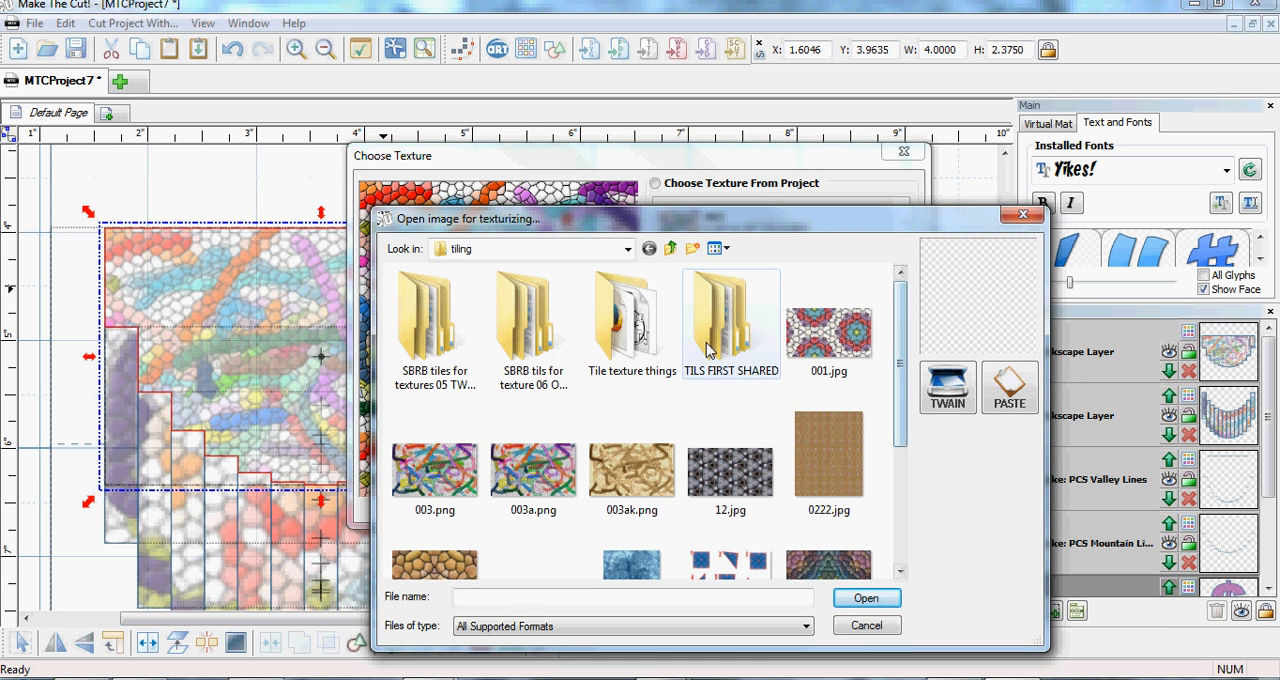
left_click(527, 343)
double_click(527, 343)
double_click(503, 349)
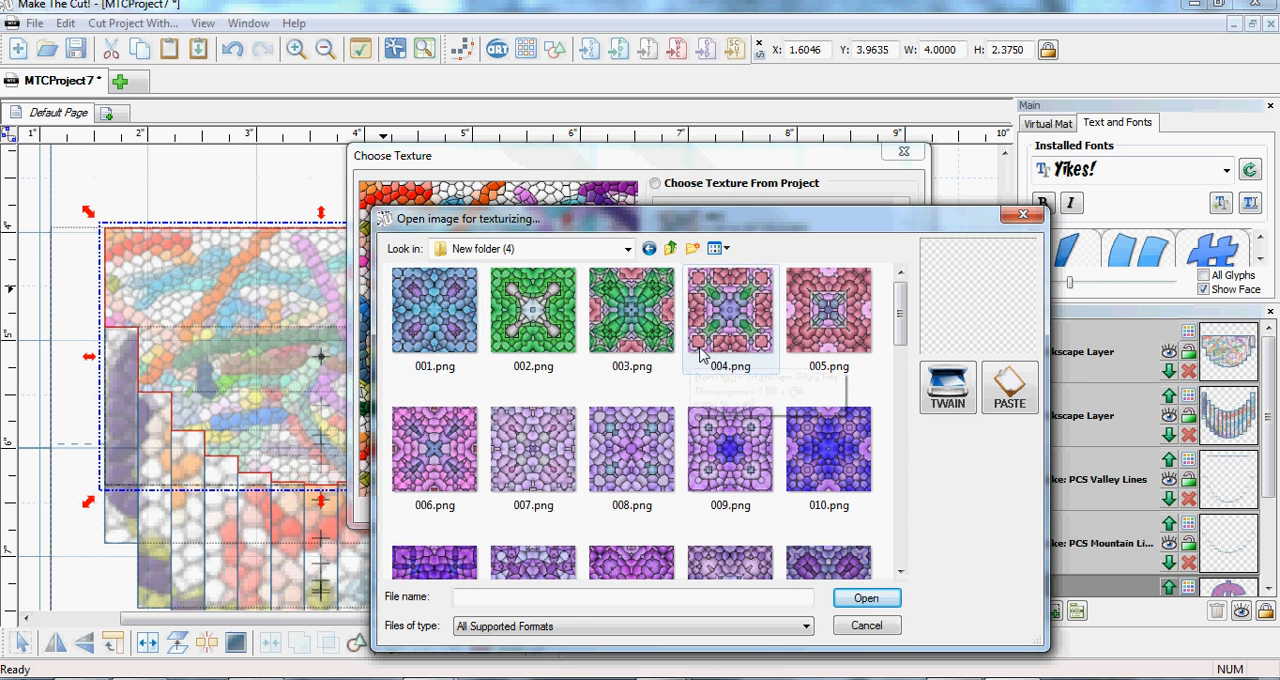
double_click(530, 475)
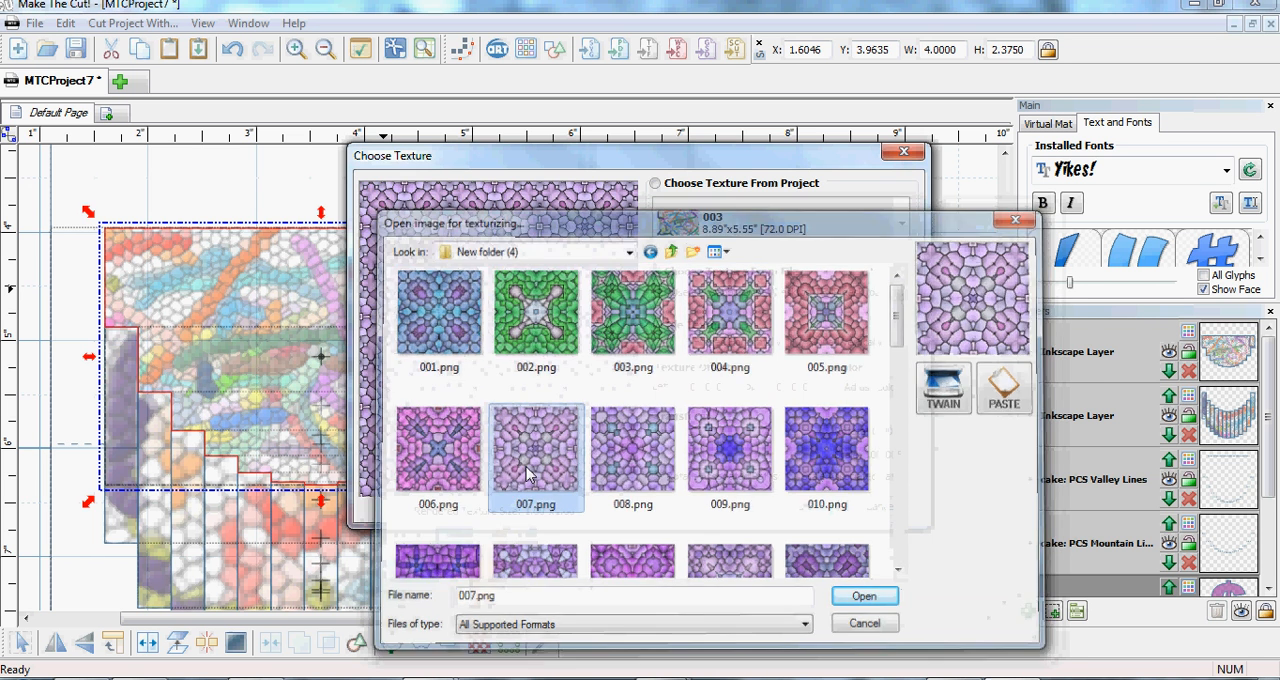
left_click(803, 506)
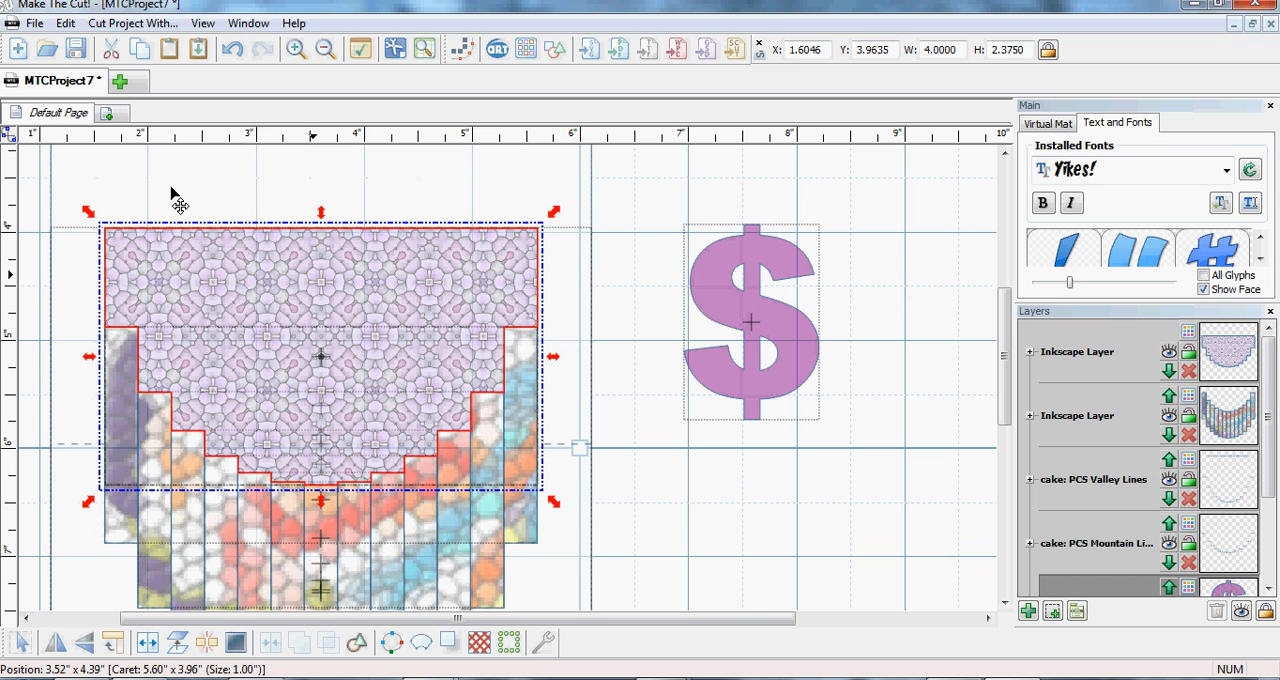
- Preview the printed page, inspect the textured cake pieces and dollar sign up close, and return to the project
left_click(35, 23)
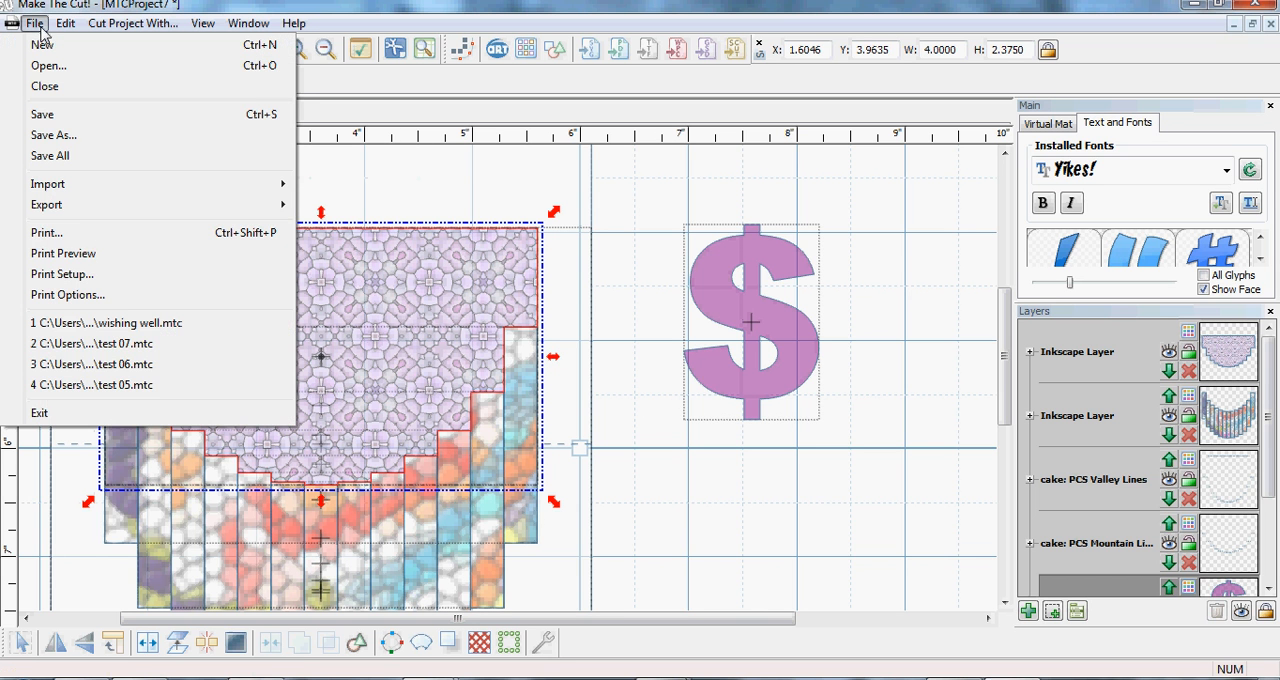
left_click(90, 256)
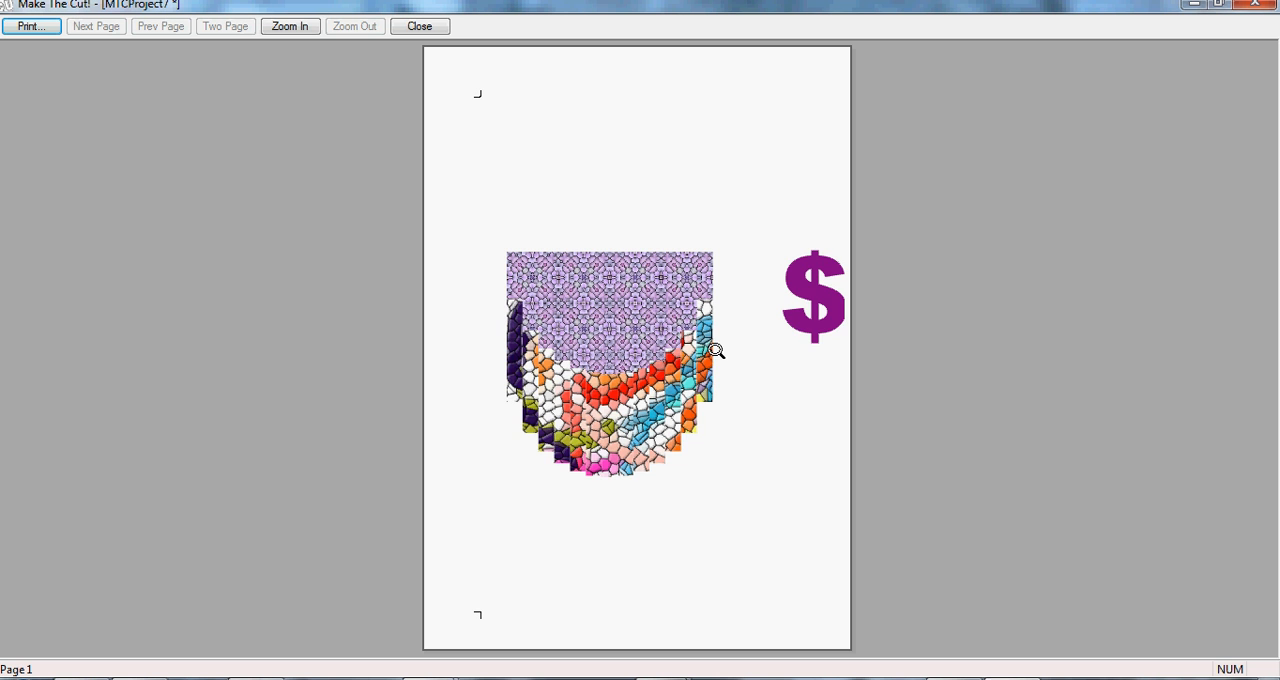
left_click(651, 374)
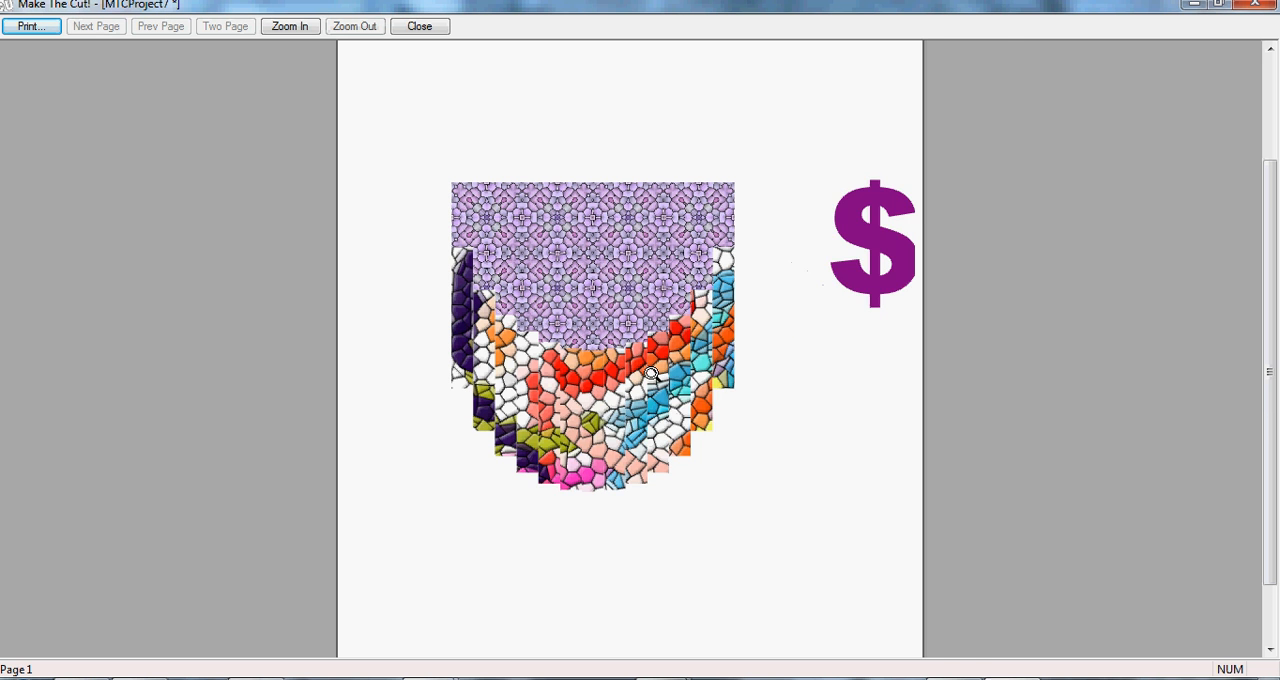
left_click(651, 374)
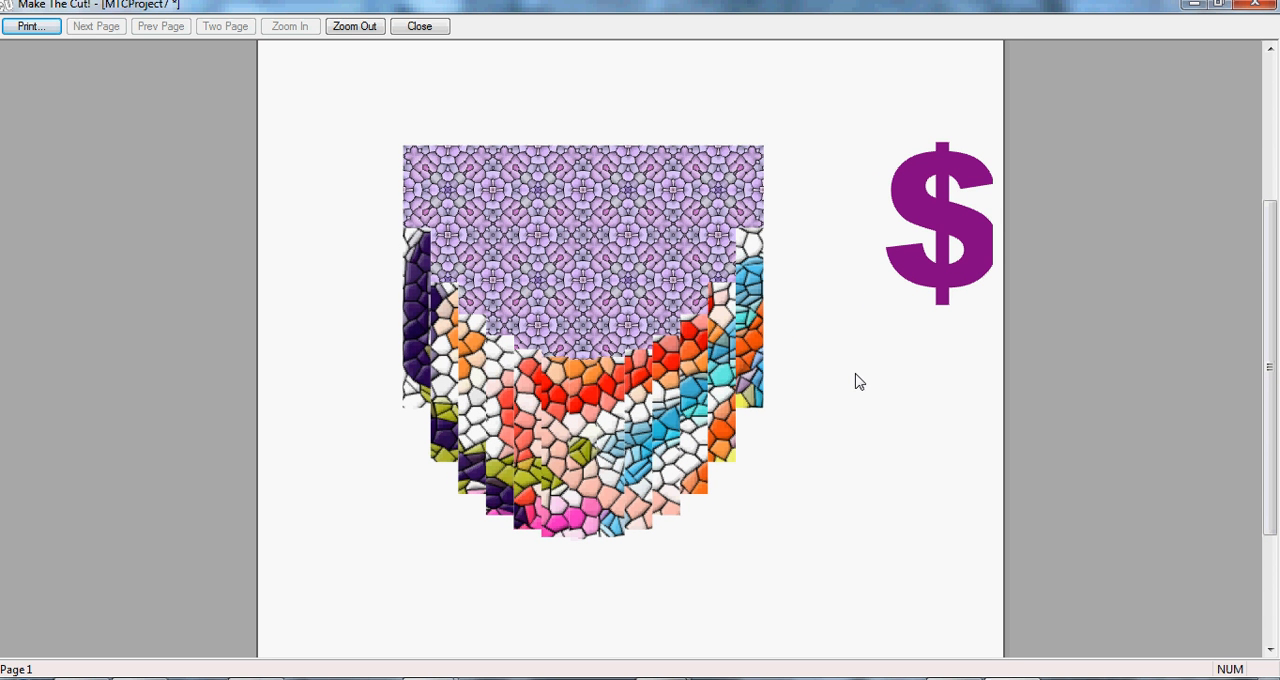
left_click(1255, 8)
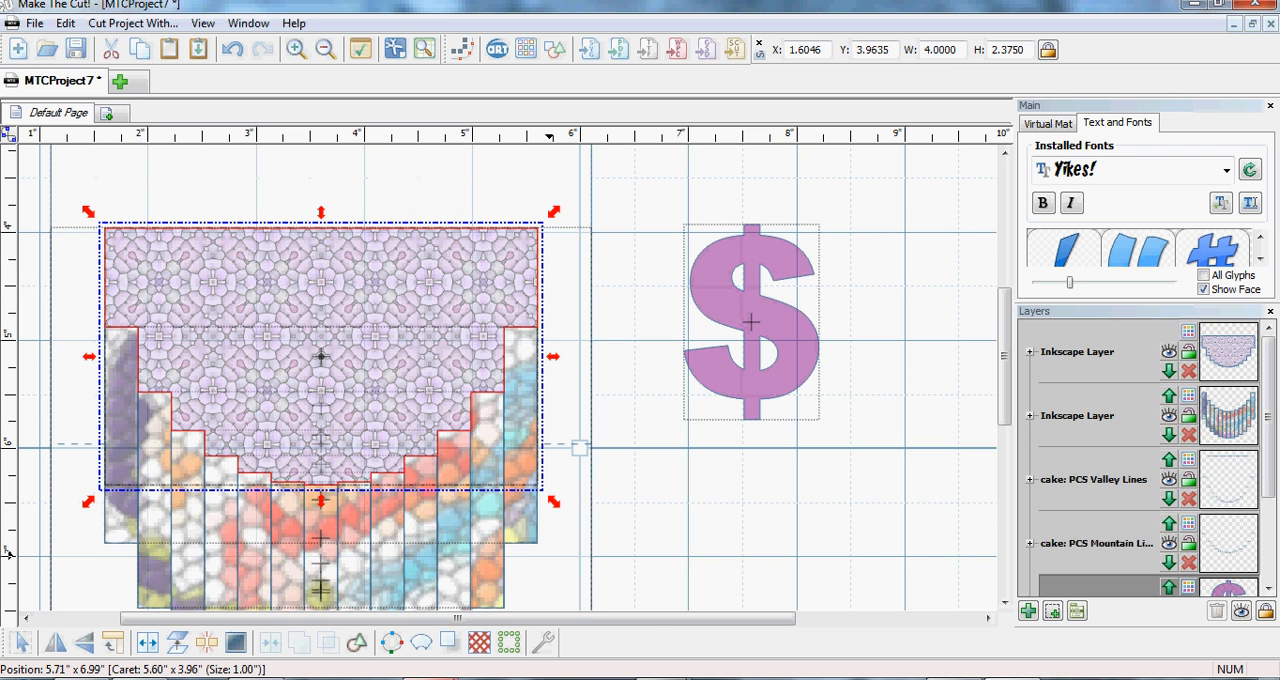
- Switch to the IrfanView window displaying the image 00.jpg
mouse_move(431, 678)
left_click(416, 650)
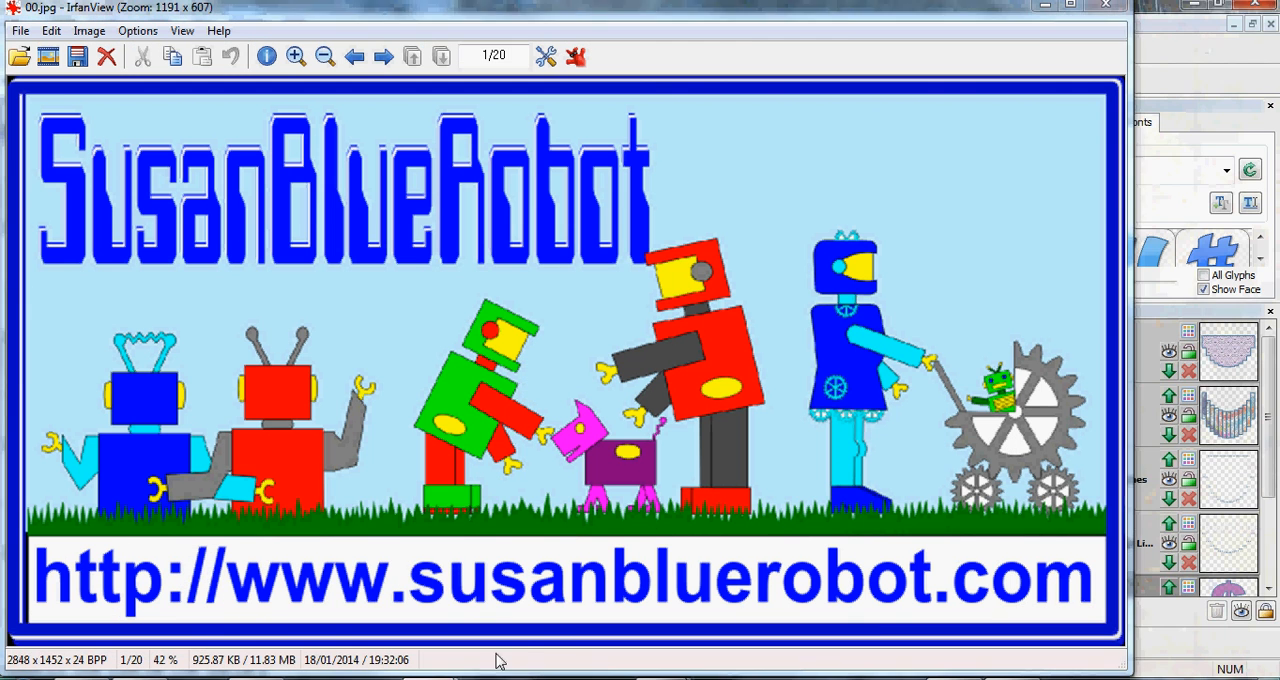